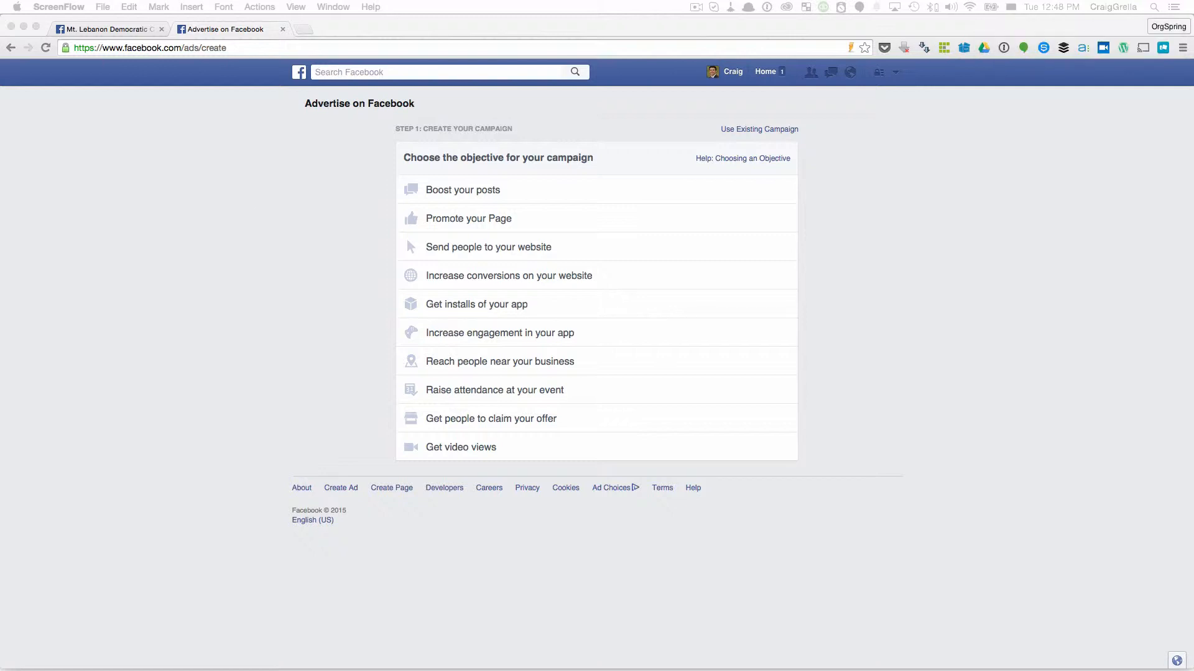
click(235, 46)
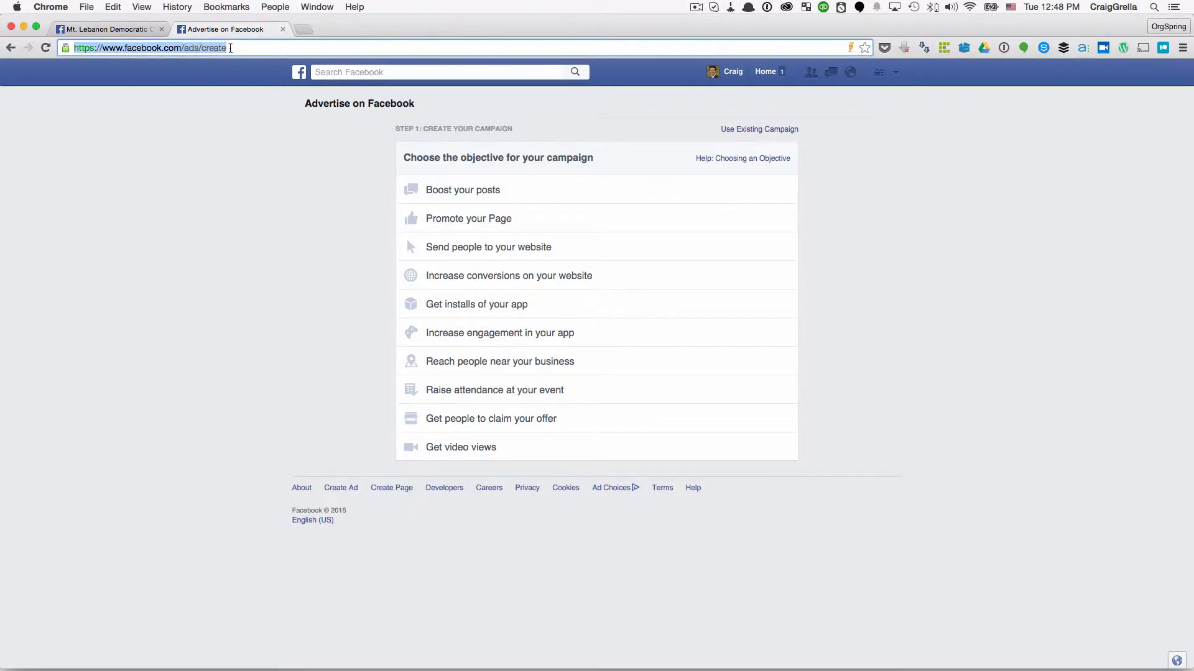
click(300, 234)
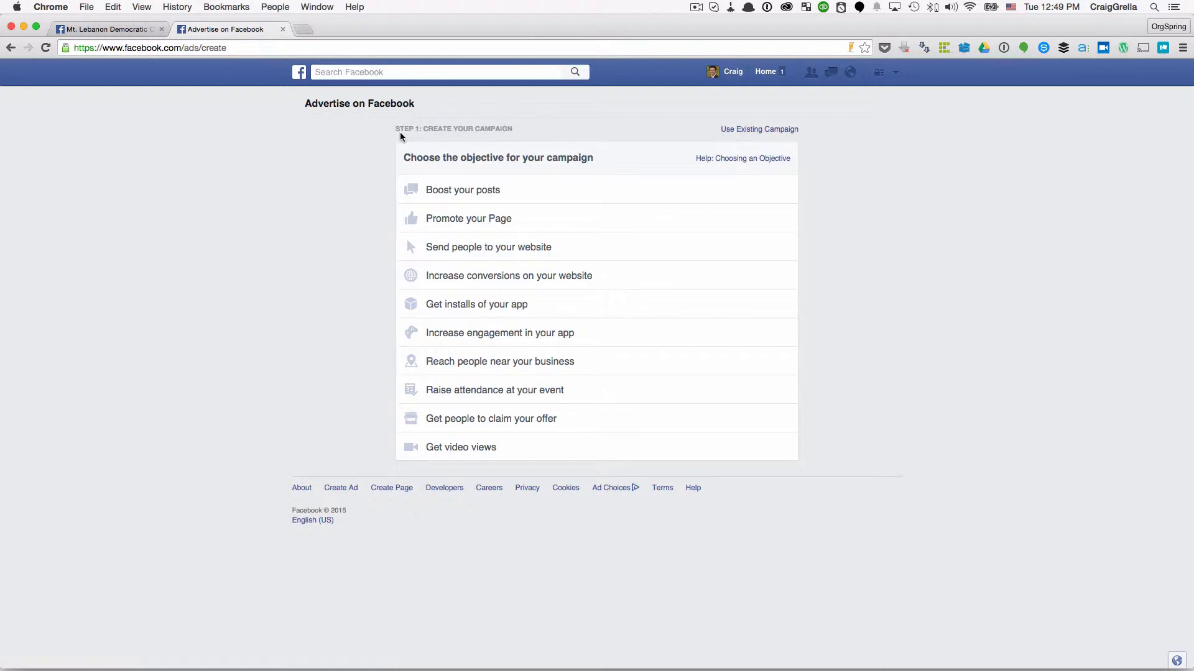
drag(392, 133, 518, 131)
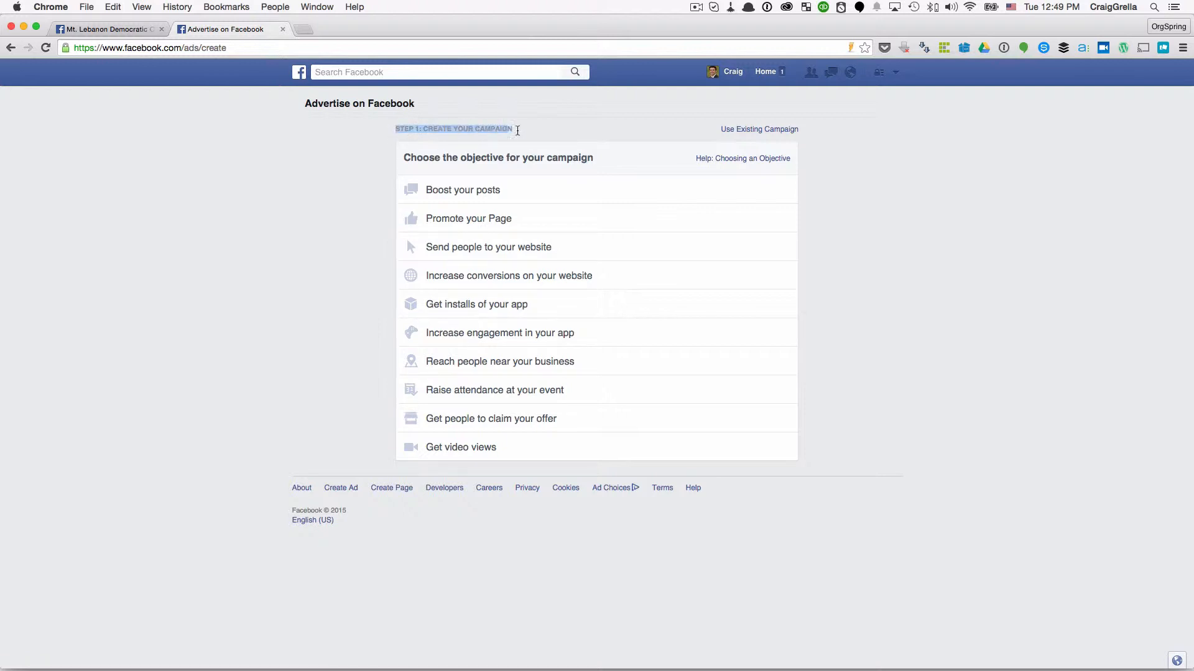
click(858, 231)
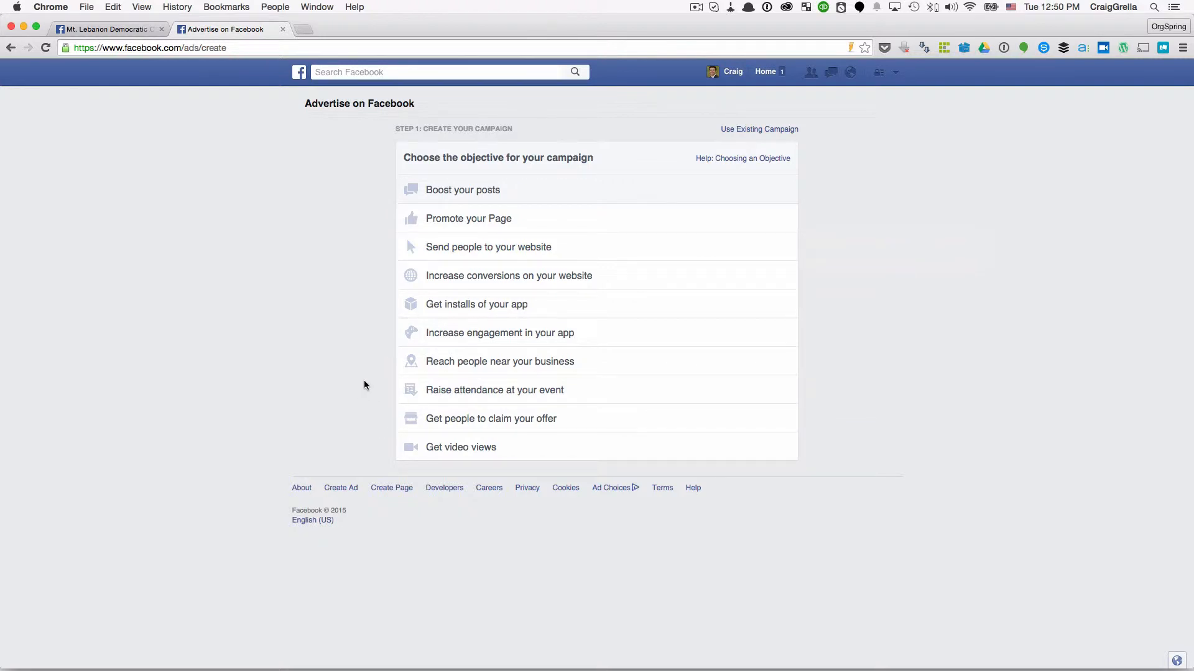
Choose the Promote your Page objective and select the Mt. Lebanon Democratic Committee page for the campaign.
click(496, 221)
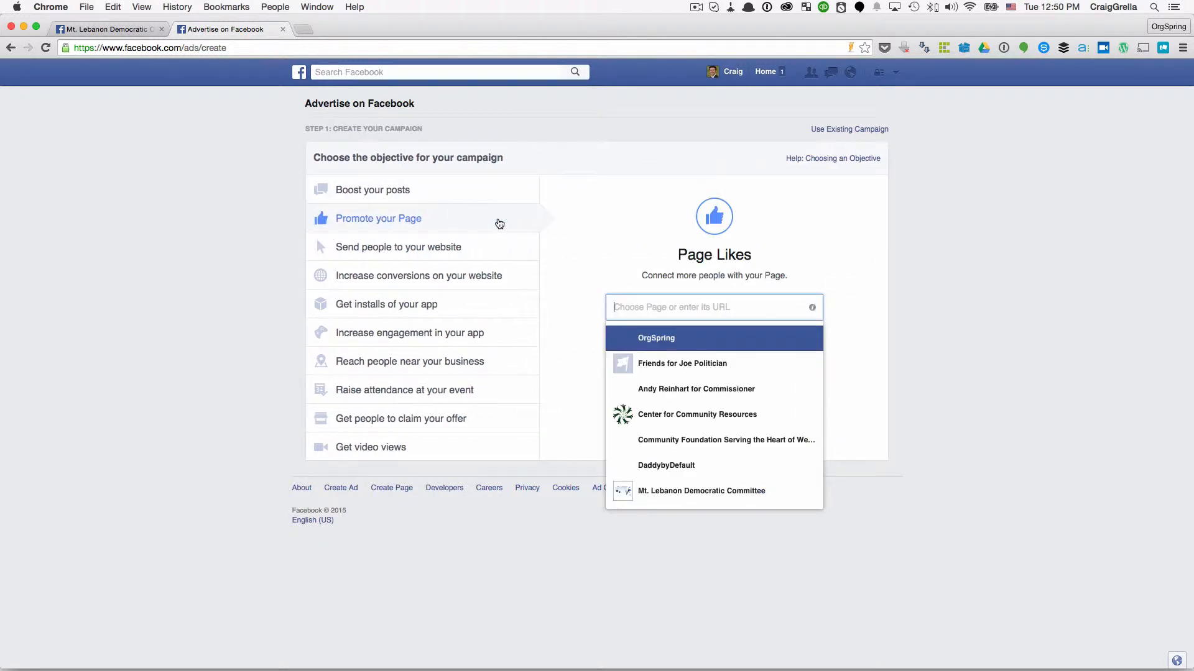
click(141, 296)
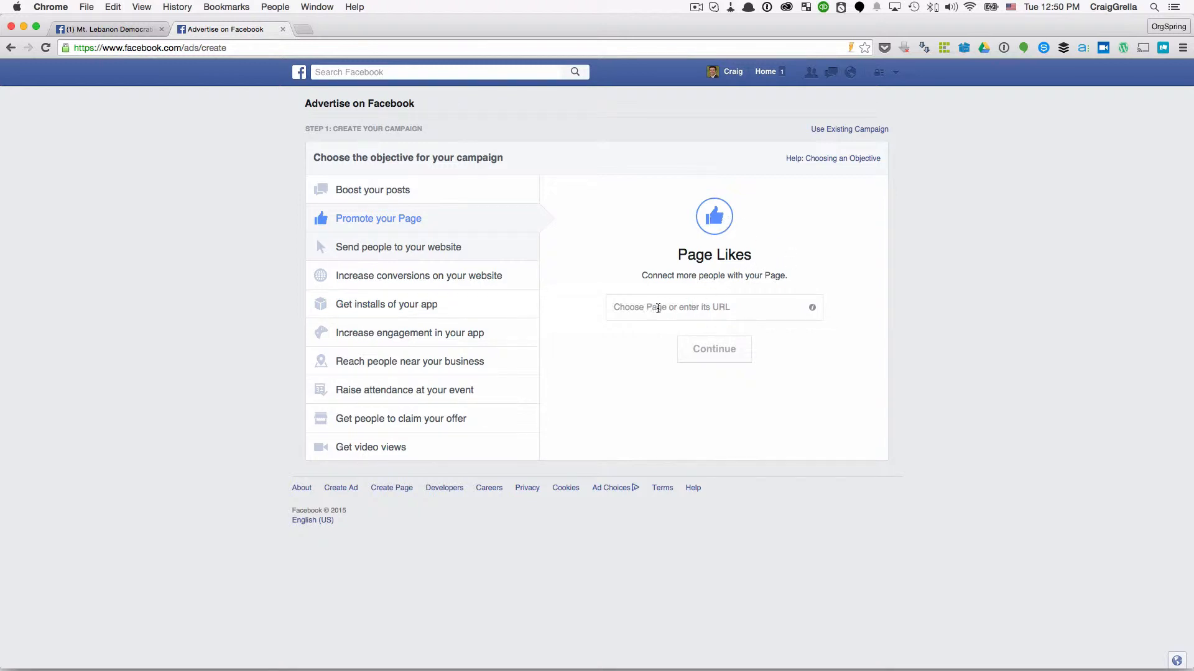
click(701, 304)
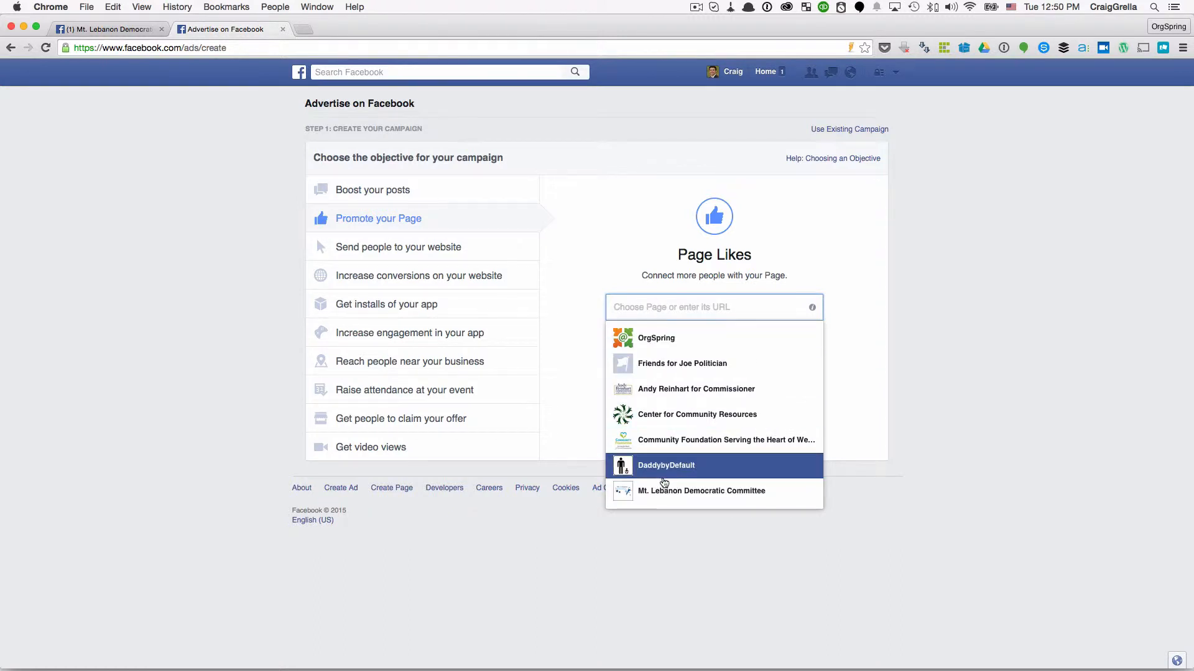
click(667, 498)
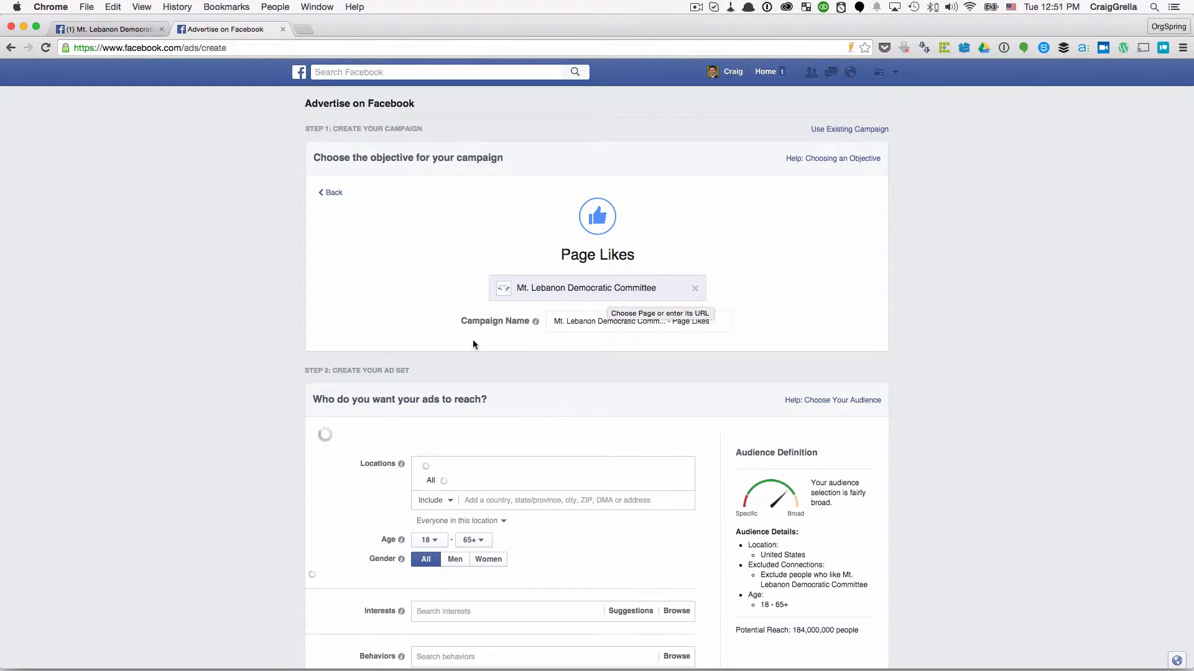
Examine the campaign name and the custom audiences available for the new ad set.
click(563, 321)
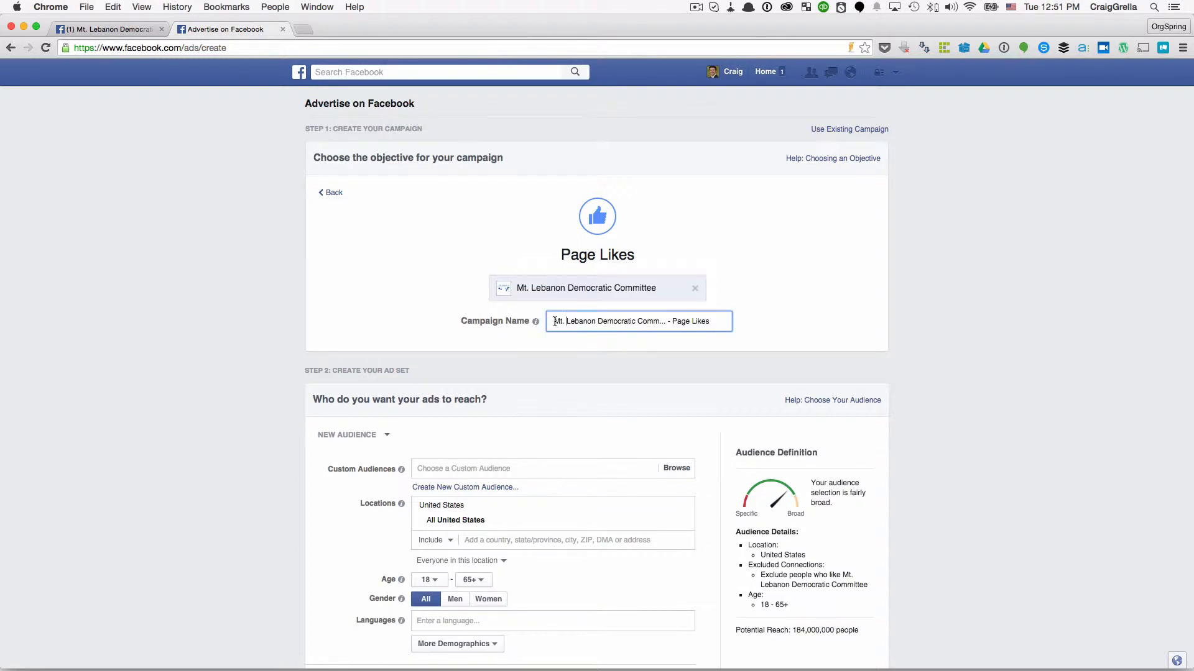
drag(555, 321, 685, 320)
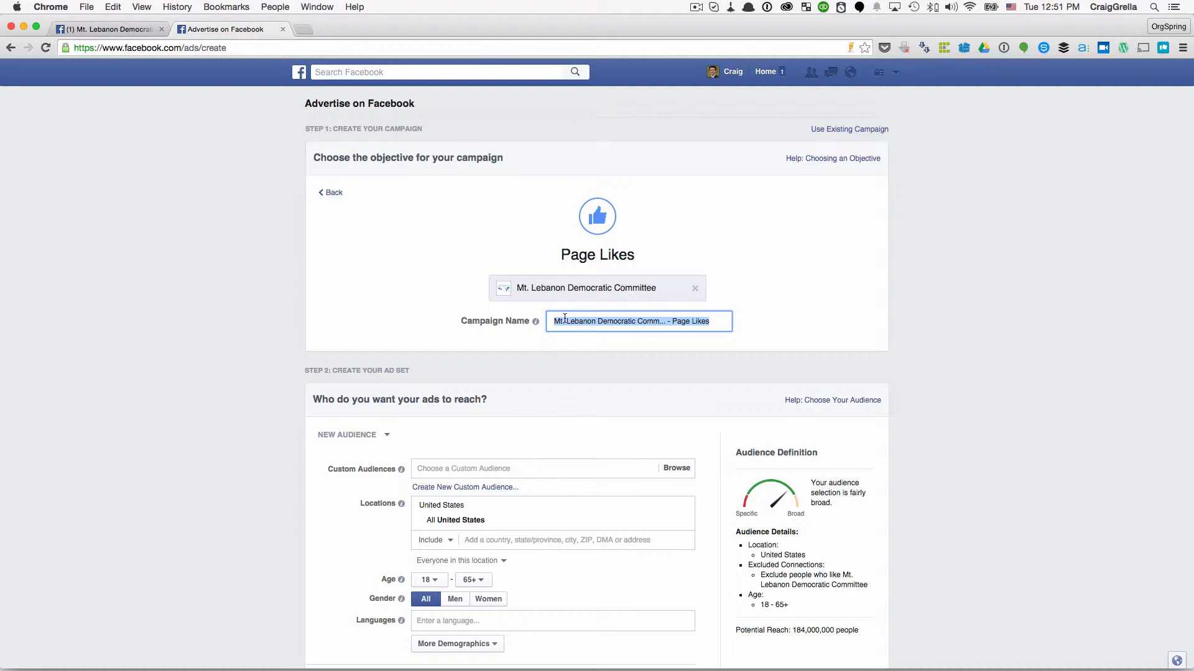
click(758, 325)
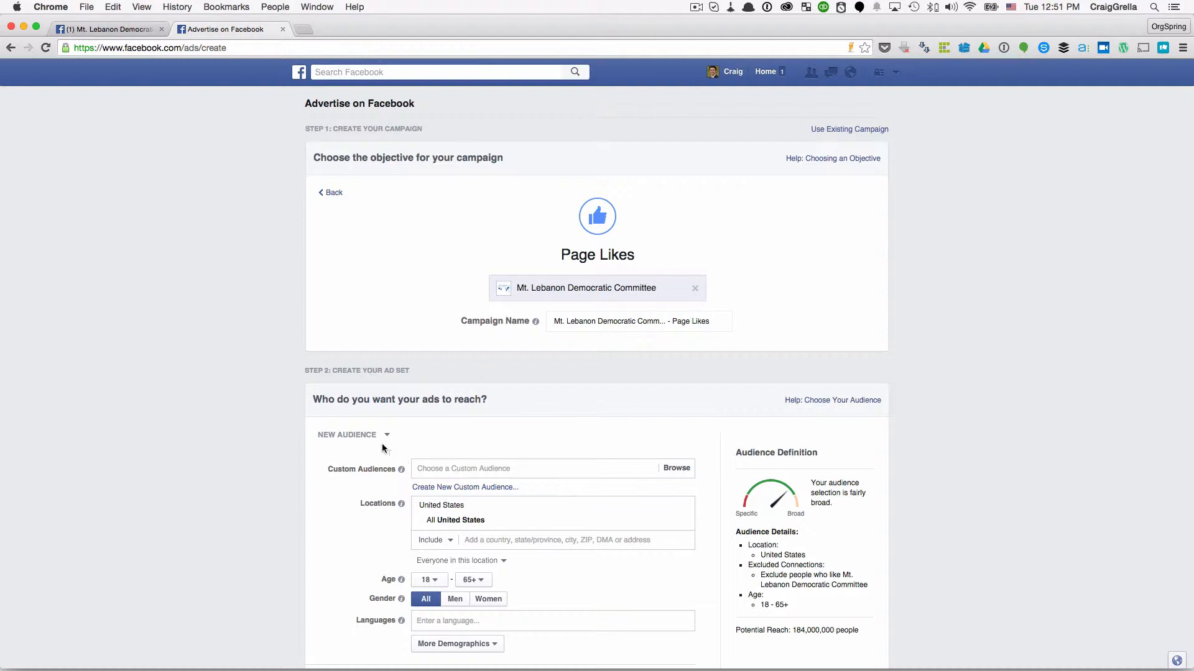
mouse_move(401, 470)
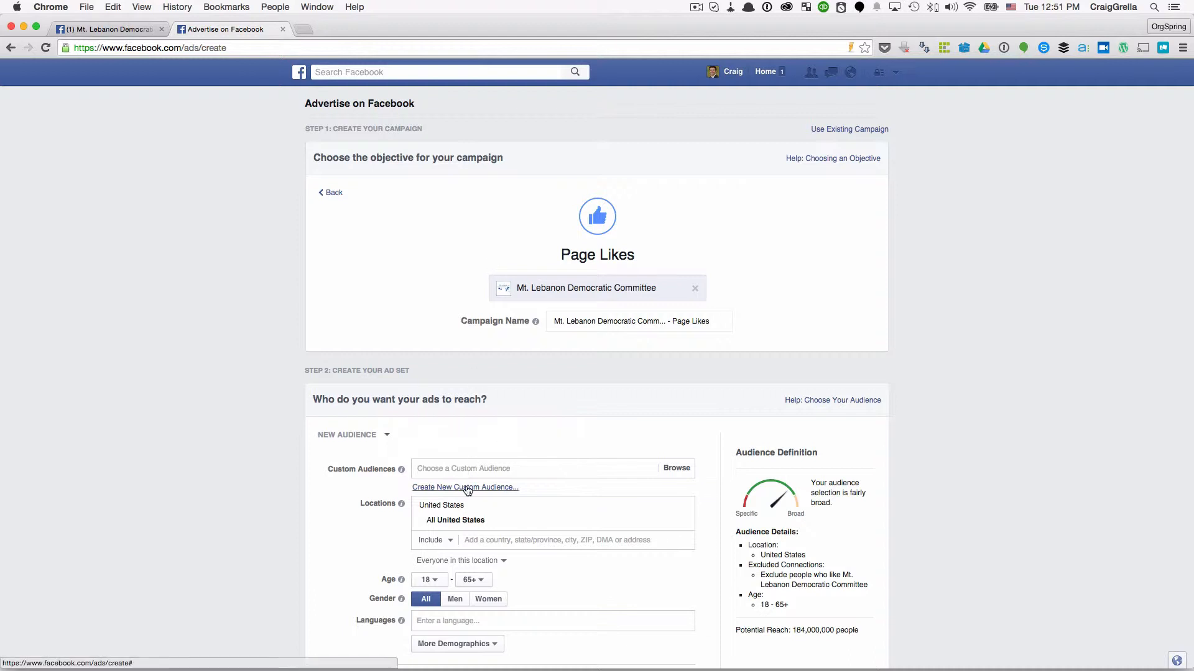
scroll(438, 458, down, 2)
scroll(438, 461, down, 1)
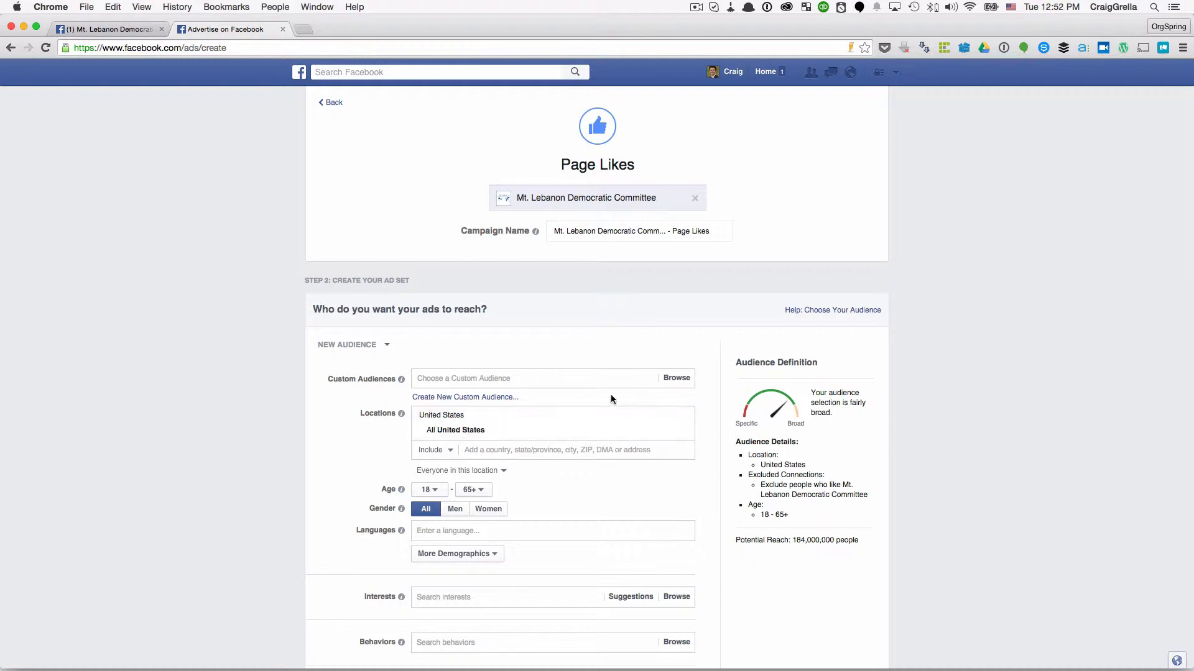
click(498, 378)
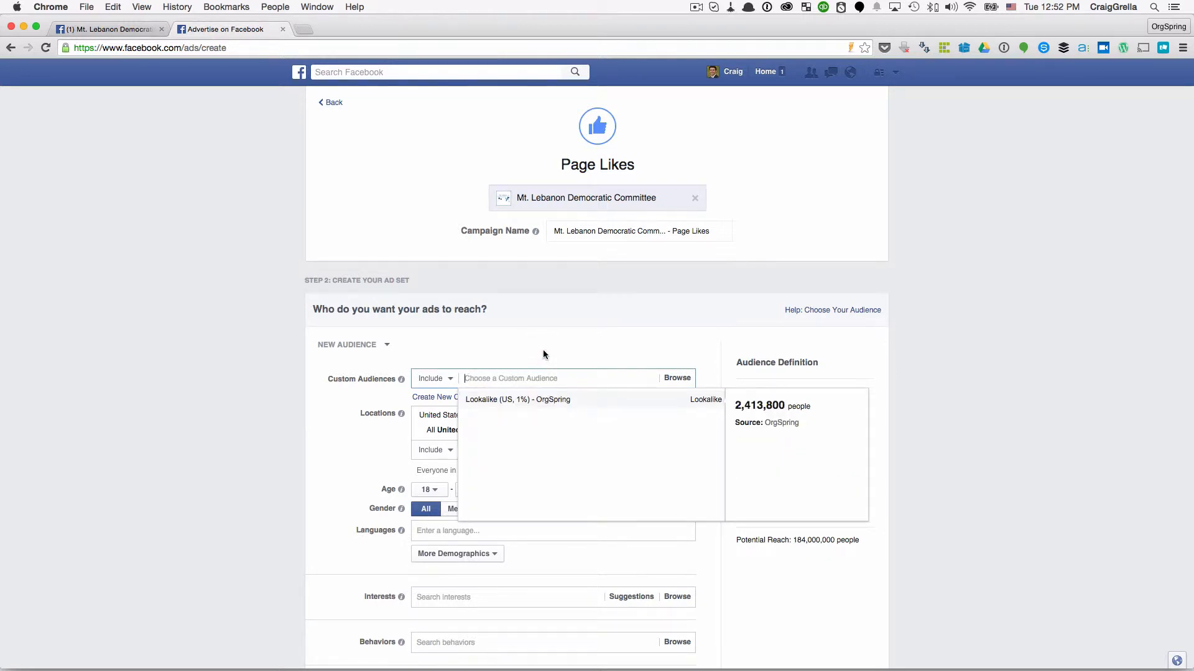
click(580, 354)
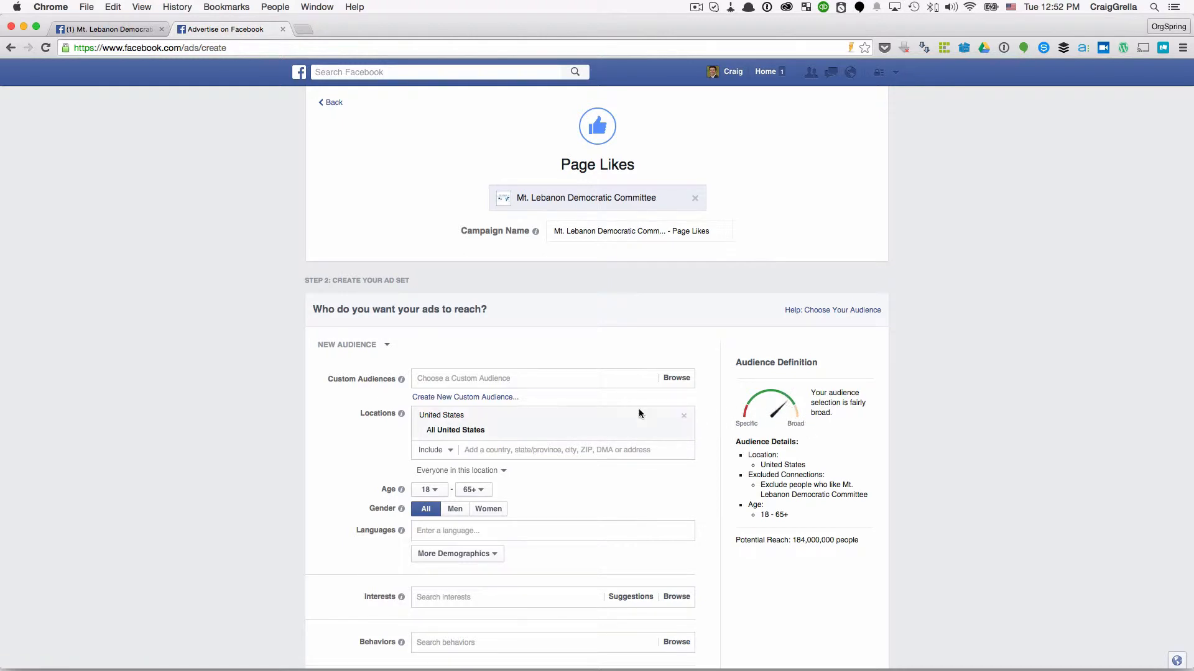
Replace the United States target location with the city of Mount Lebanon, Pennsylvania.
click(684, 418)
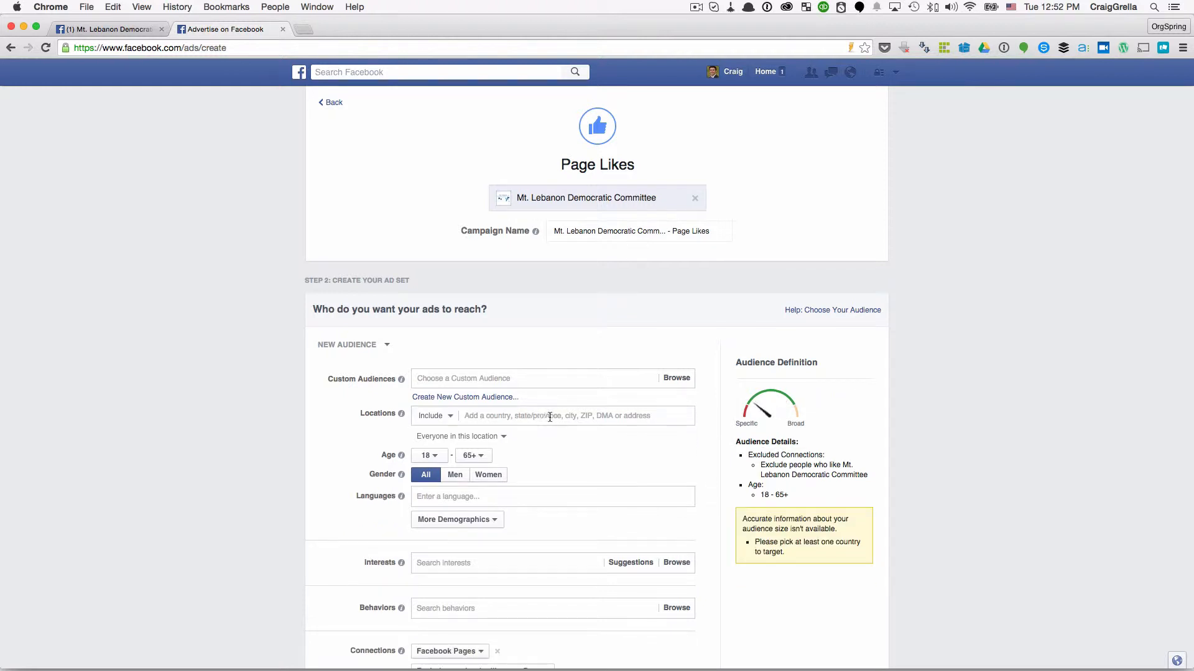
text(mt lebanon)
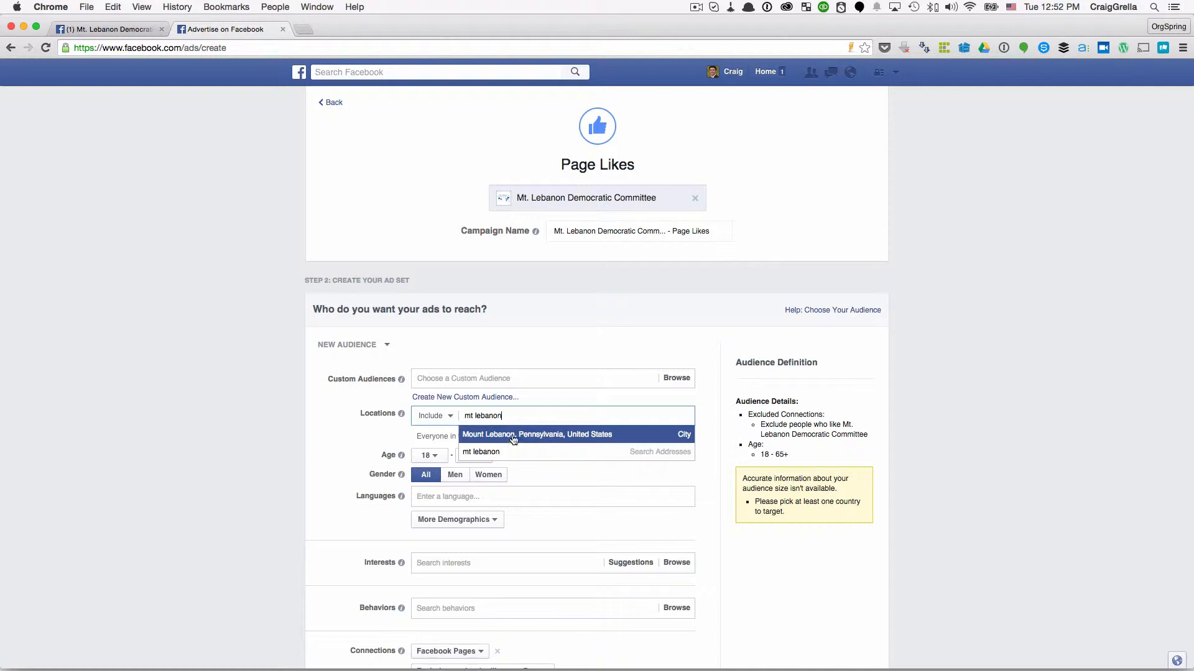
click(552, 434)
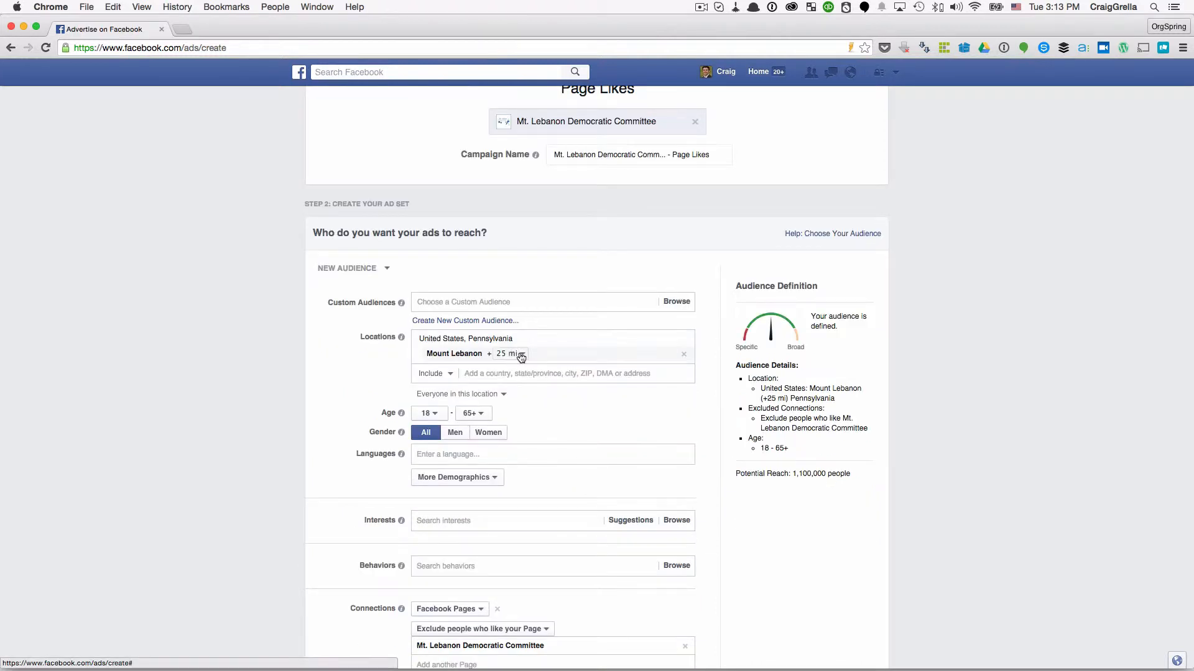
Try a 10-mile radius around Mount Lebanon, switch it to No radius, and check the potential reach.
click(521, 357)
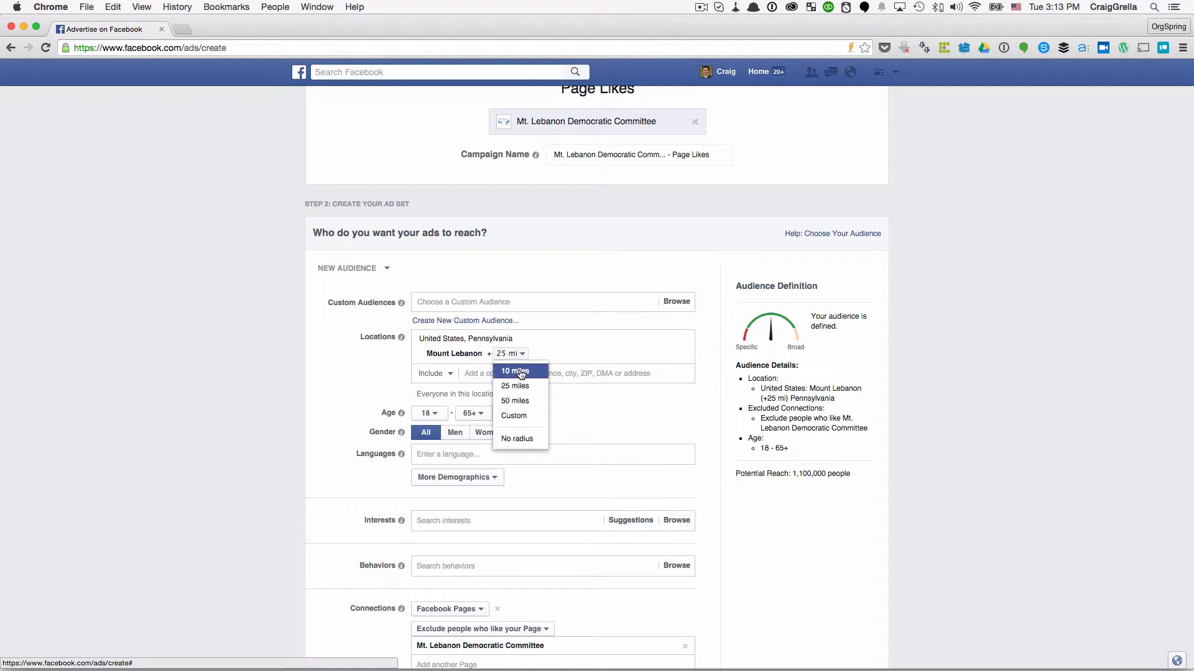
click(519, 370)
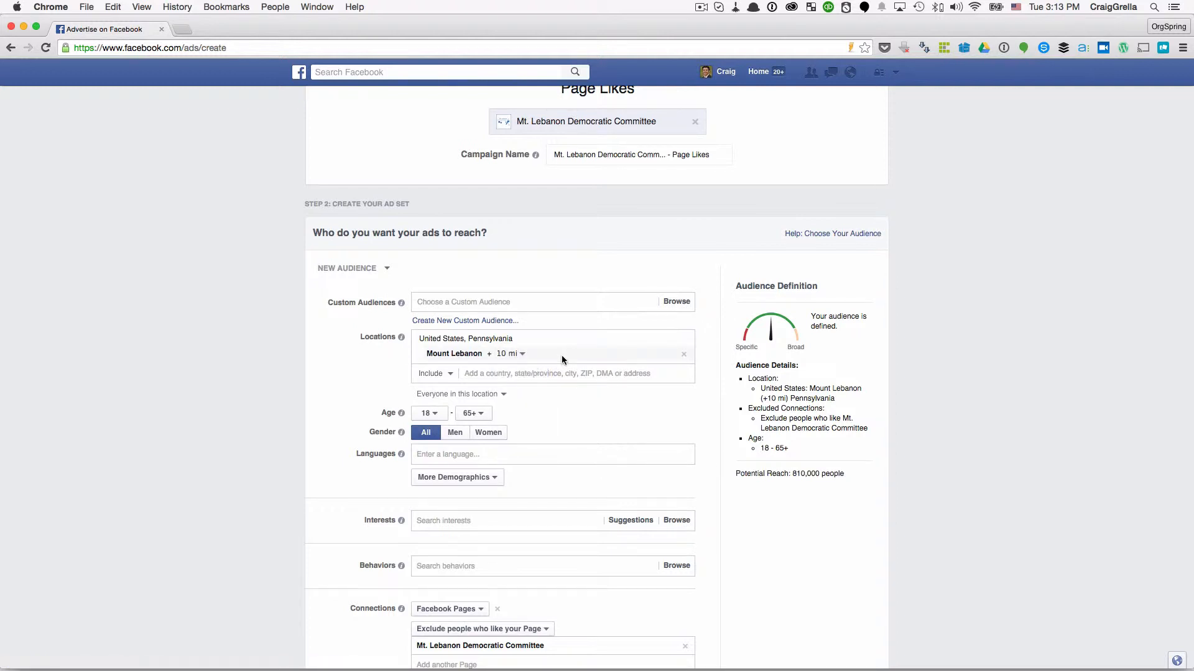
click(514, 354)
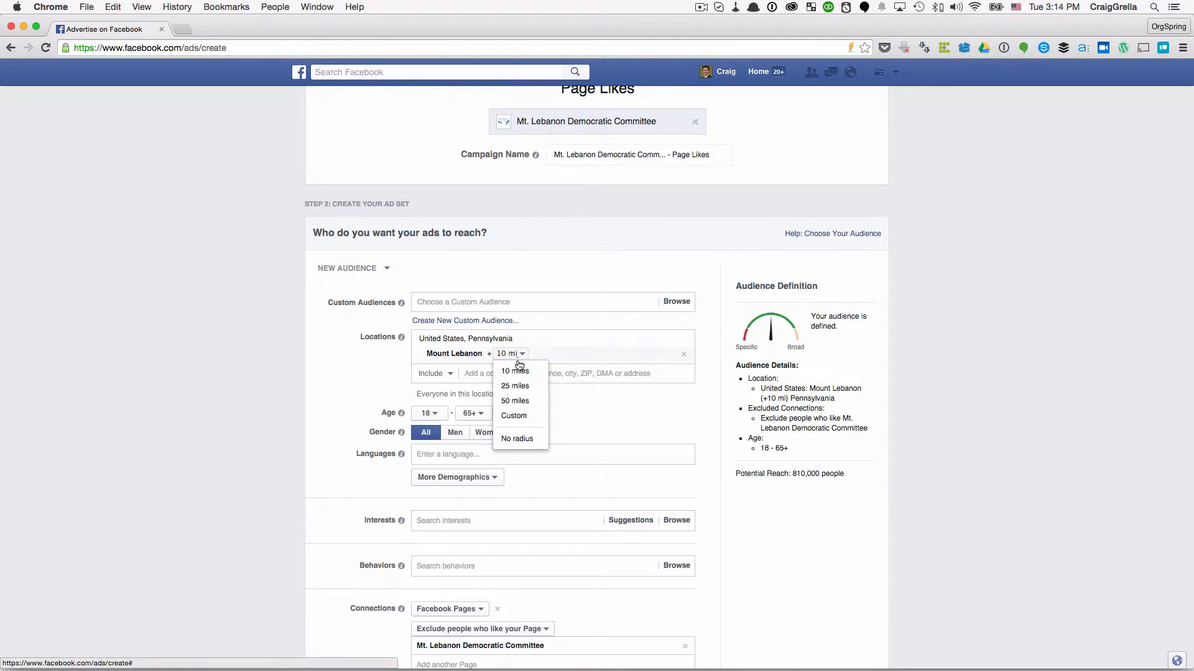
click(520, 439)
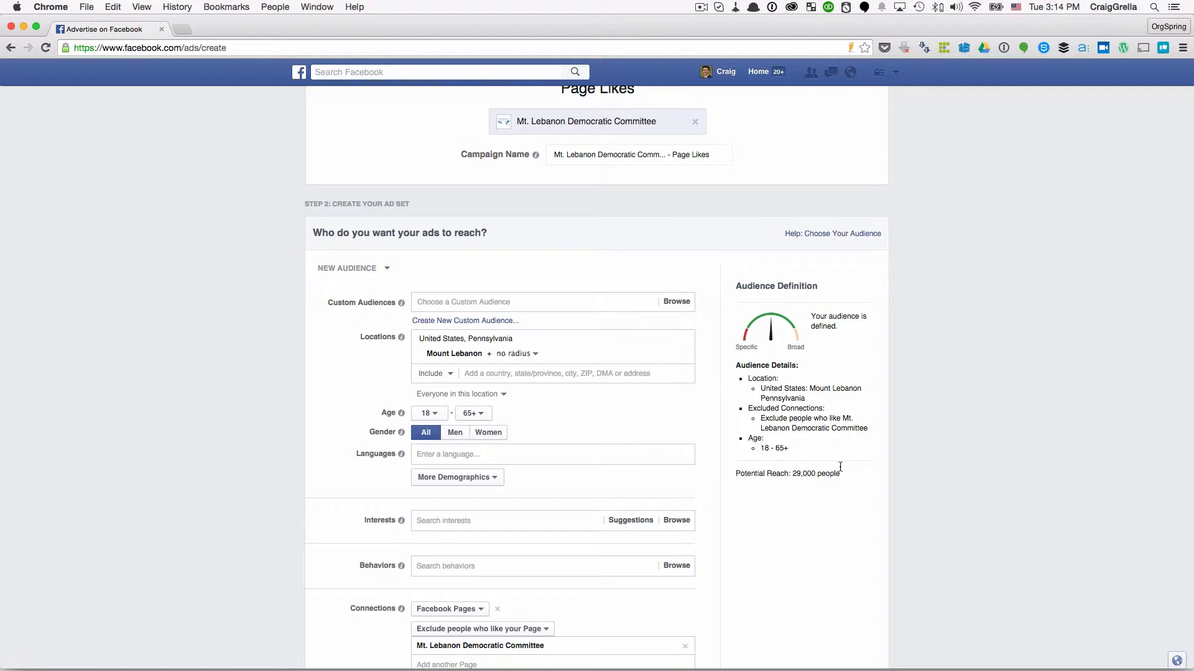
drag(841, 472, 793, 474)
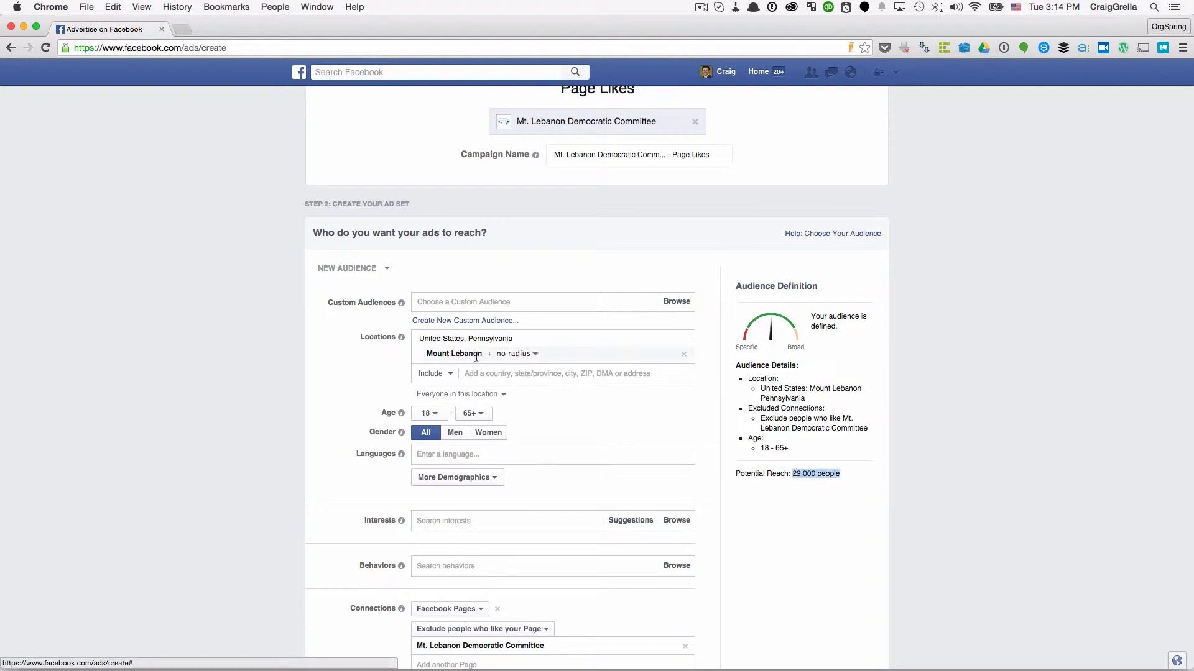
Compare the potential reach of a 10-mile radius around Mount Lebanon with that of No radius.
click(529, 354)
click(513, 370)
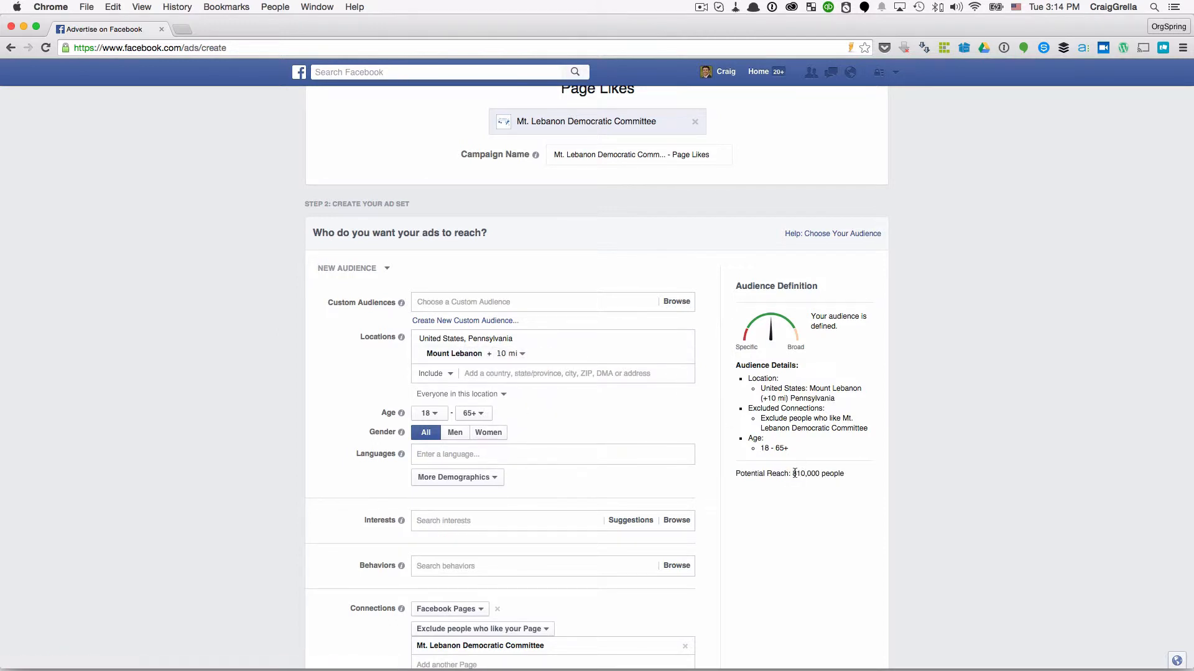
drag(793, 473, 845, 474)
click(524, 355)
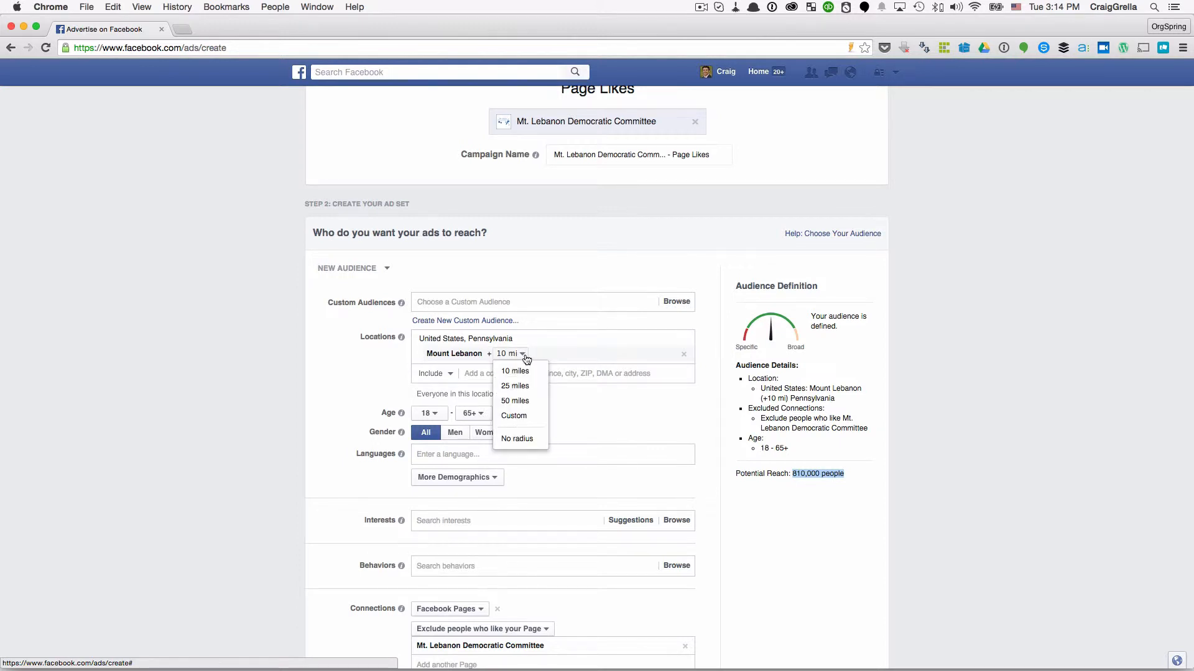
click(524, 438)
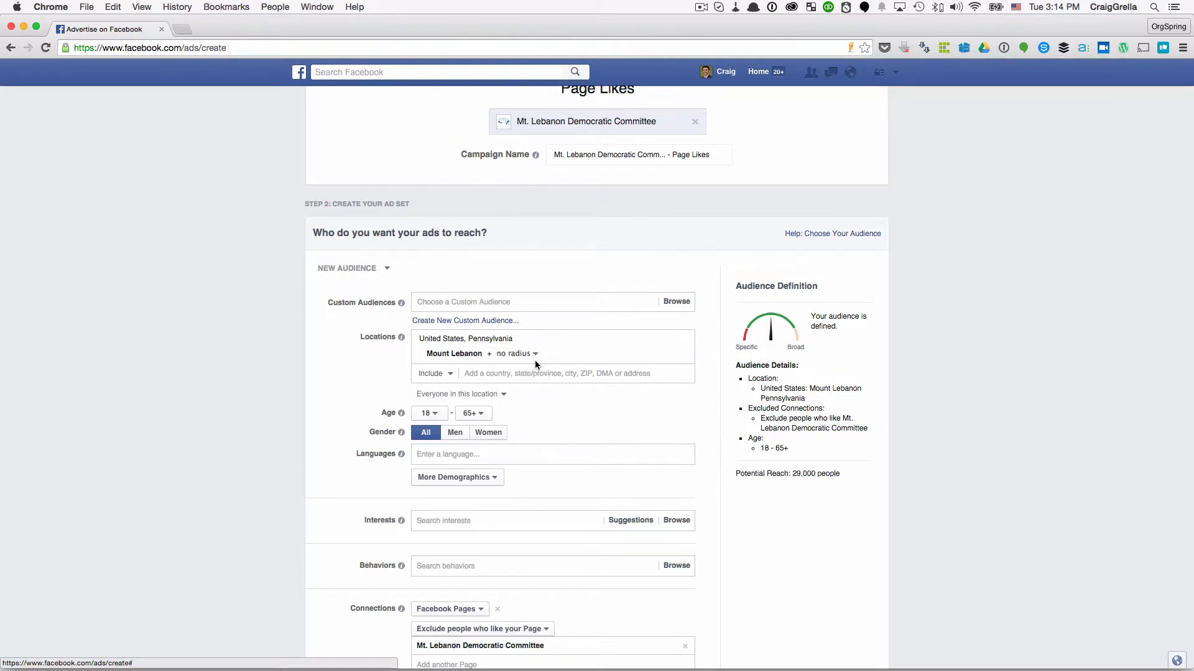
drag(794, 475, 836, 477)
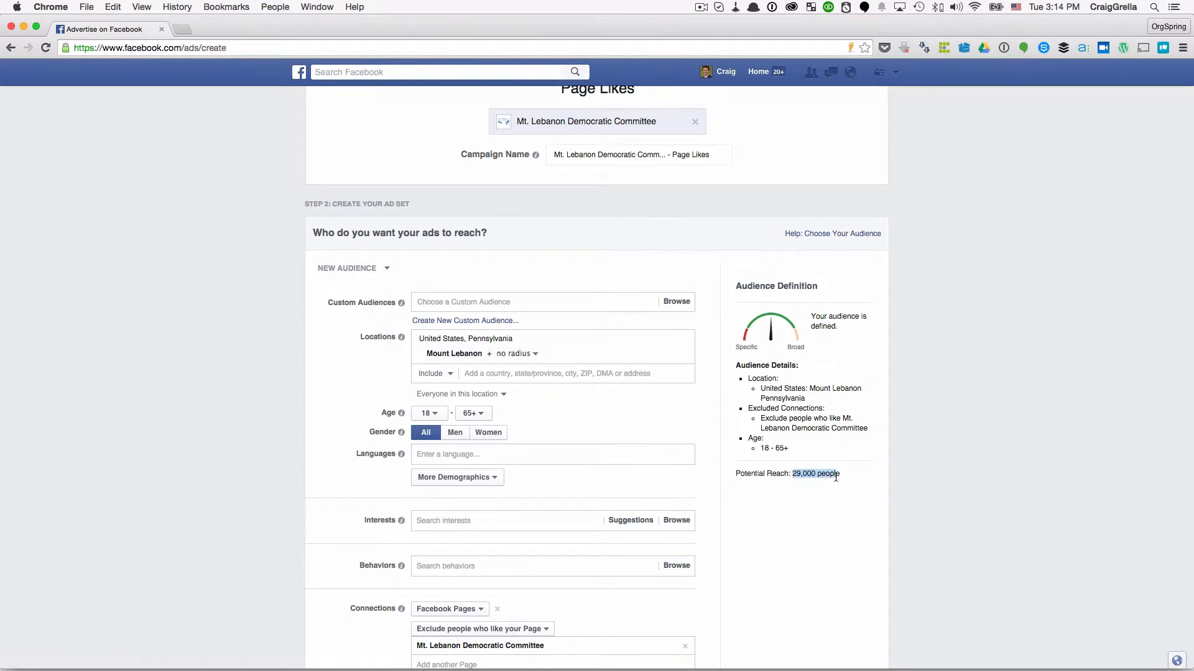
Try adding Pittsburgh ZIP code 15225 as a second location, check the potential reach, and remove it.
click(522, 372)
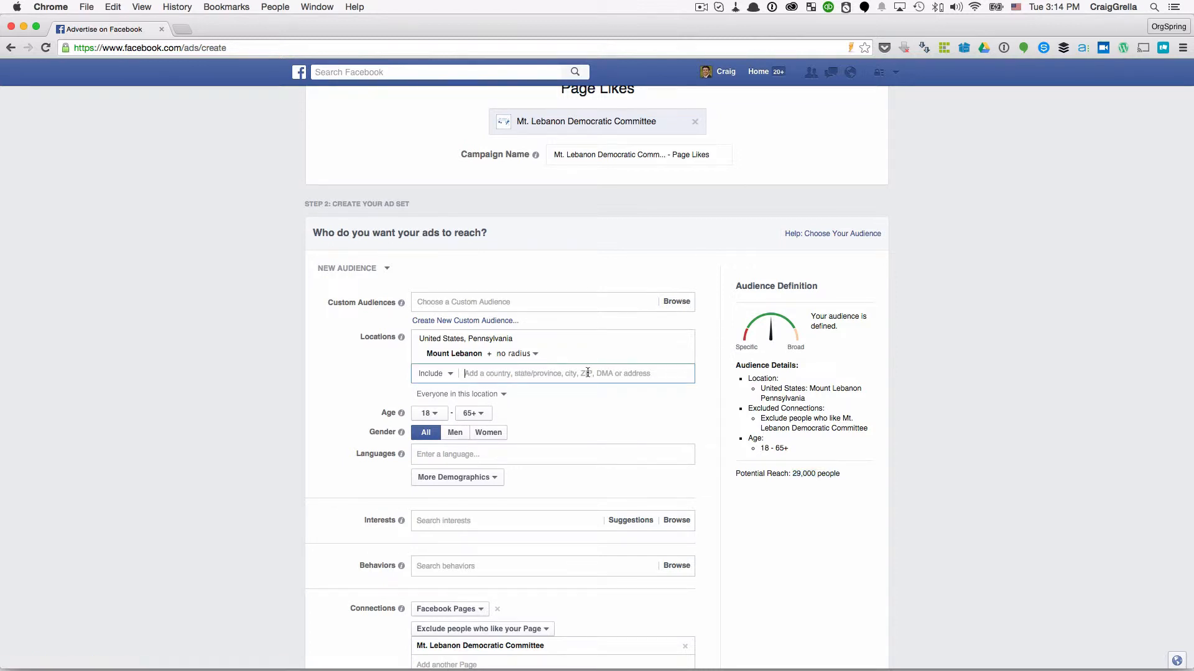
text(1522)
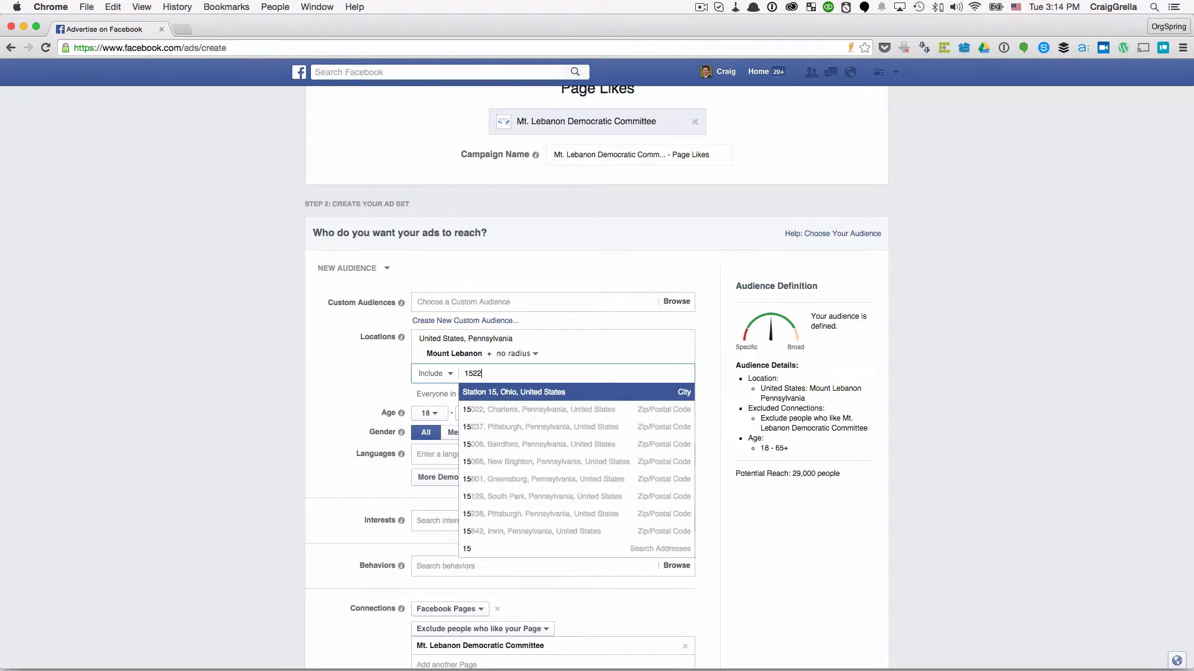
text(8)
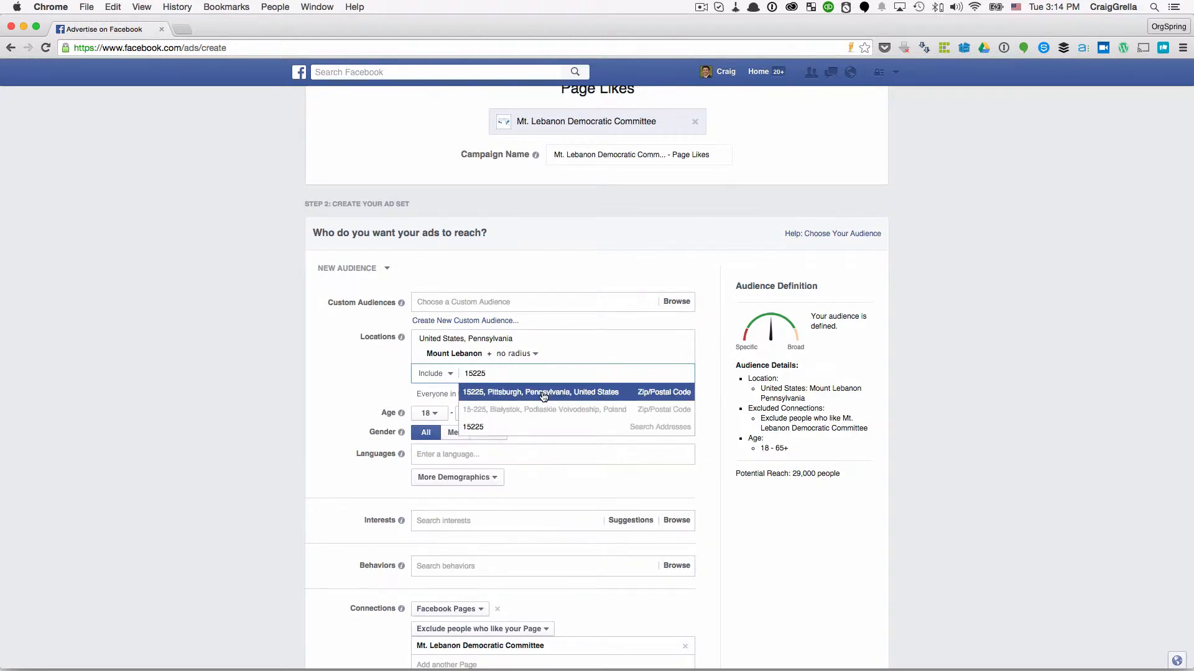
click(543, 393)
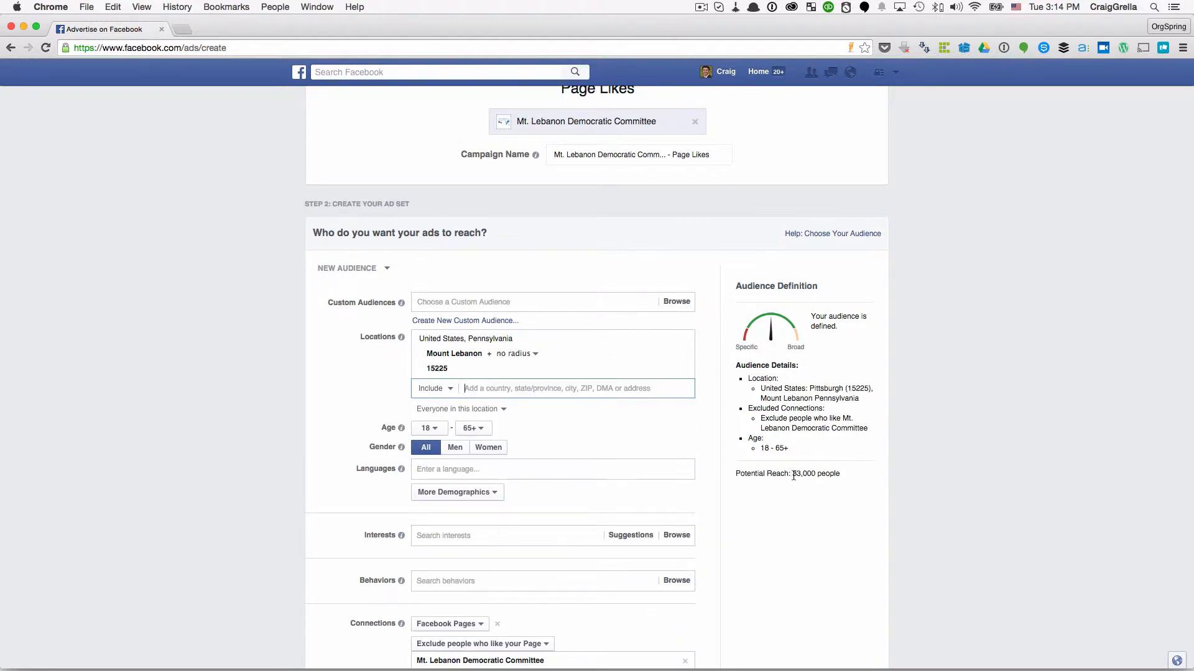
drag(792, 474, 854, 475)
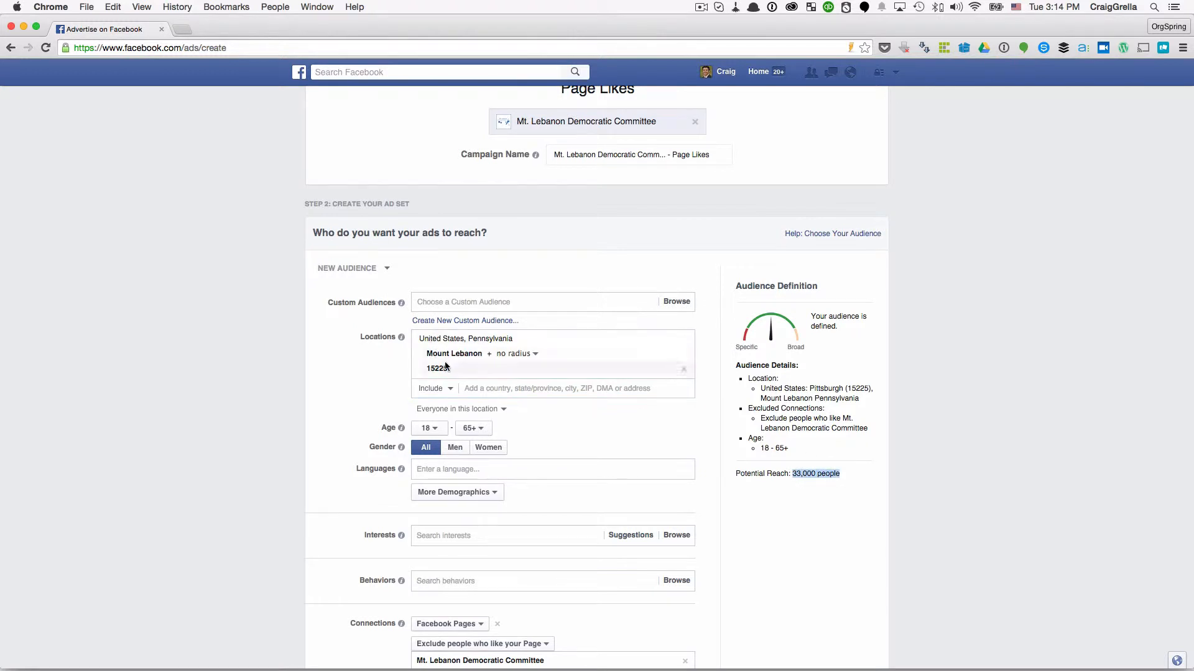
click(683, 371)
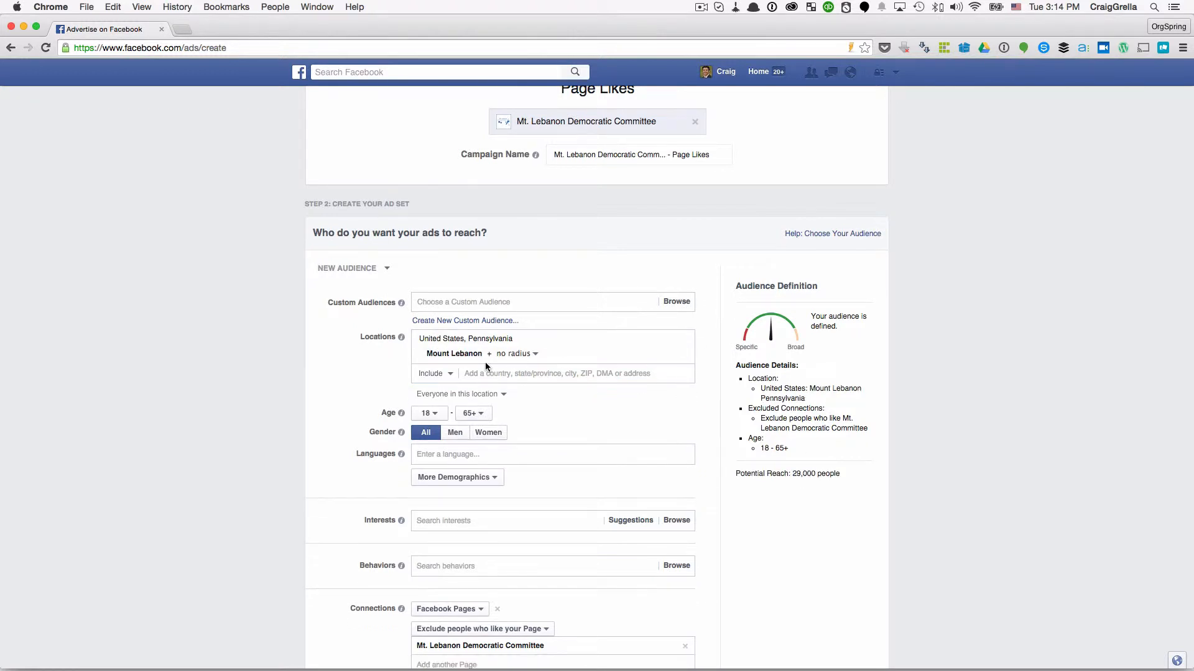
Check the maximum age options for the audience through 65+, then focus the languages setting.
mouse_move(401, 412)
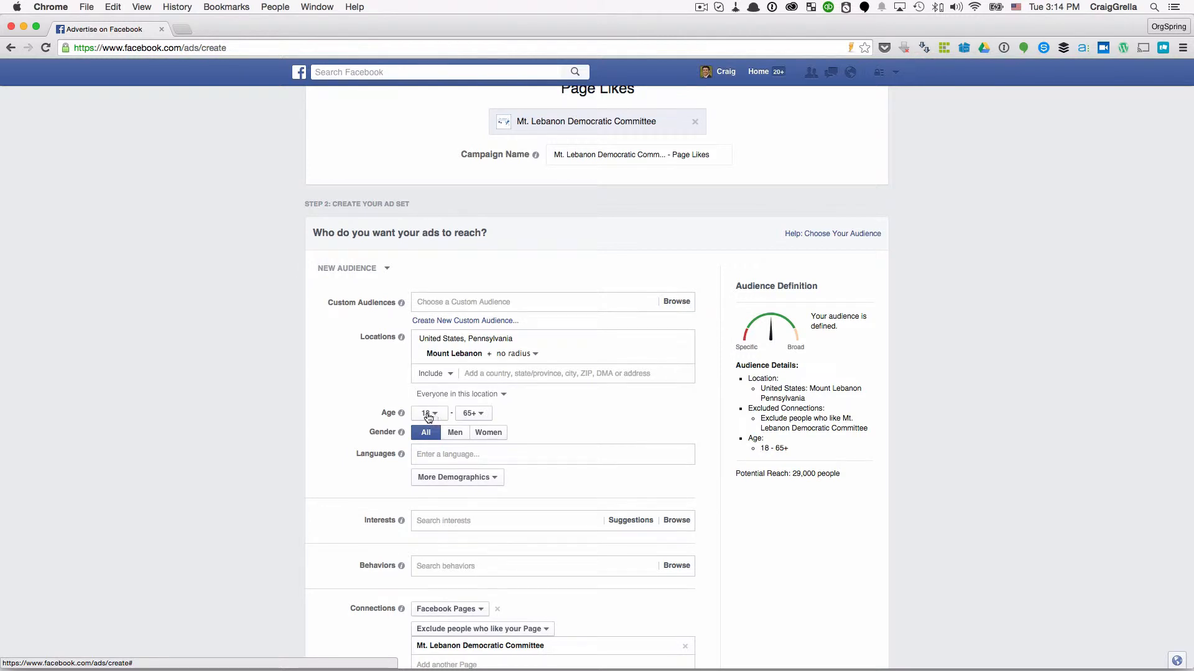
click(482, 416)
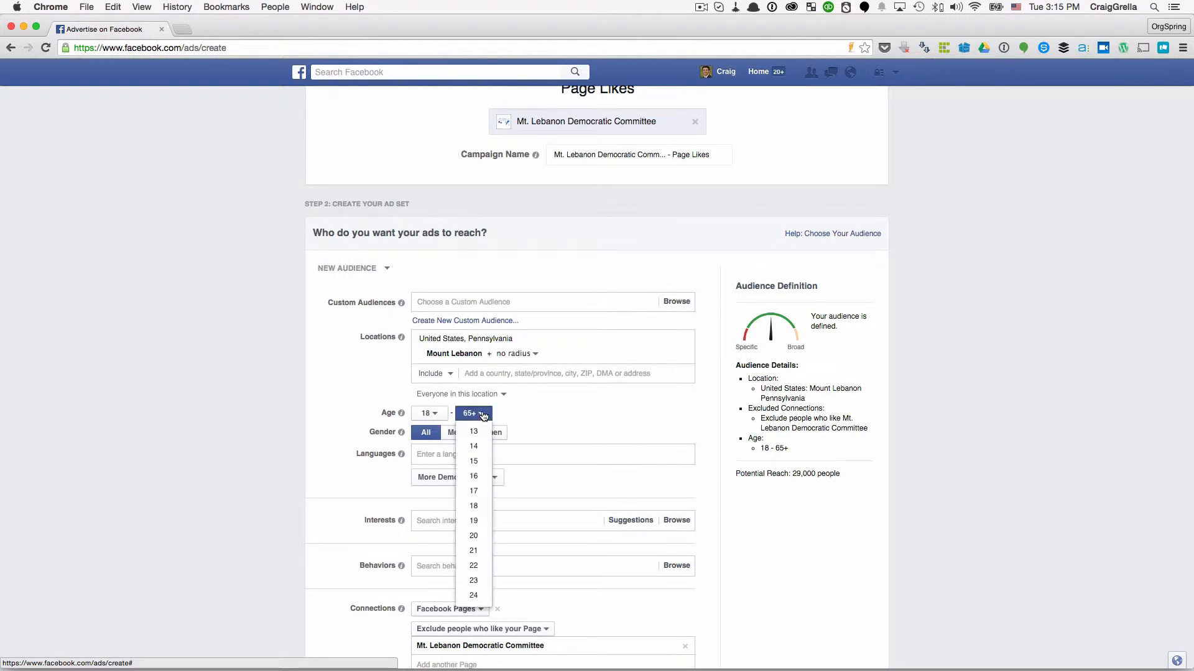
scroll(476, 498, down, 10)
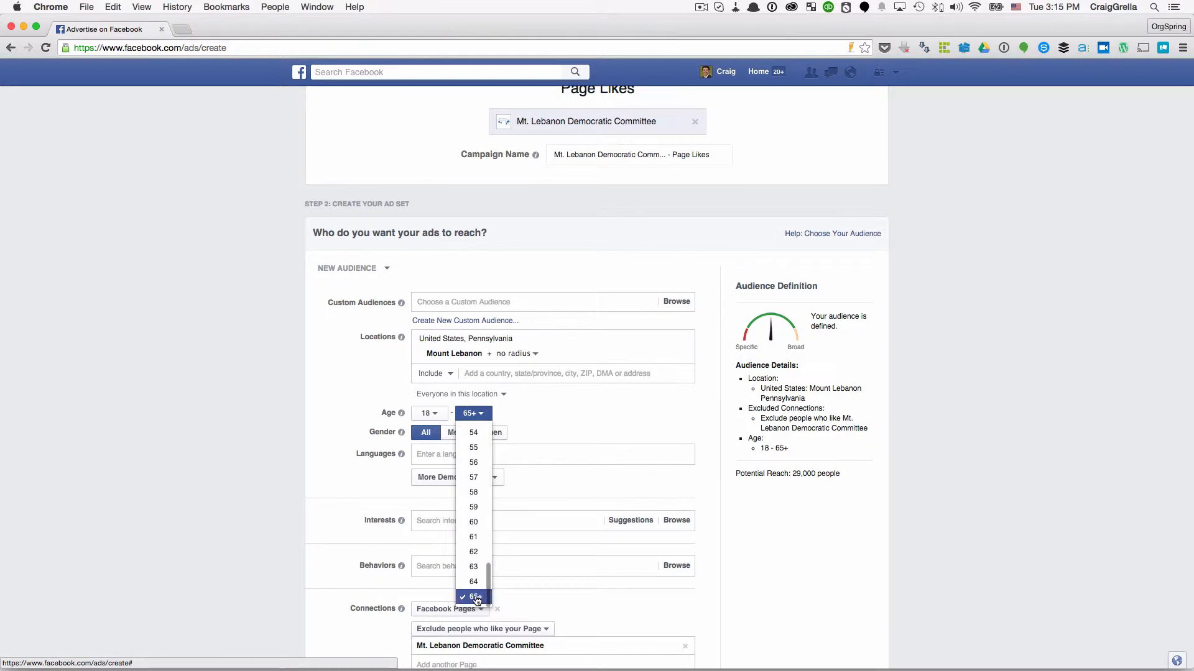
click(526, 415)
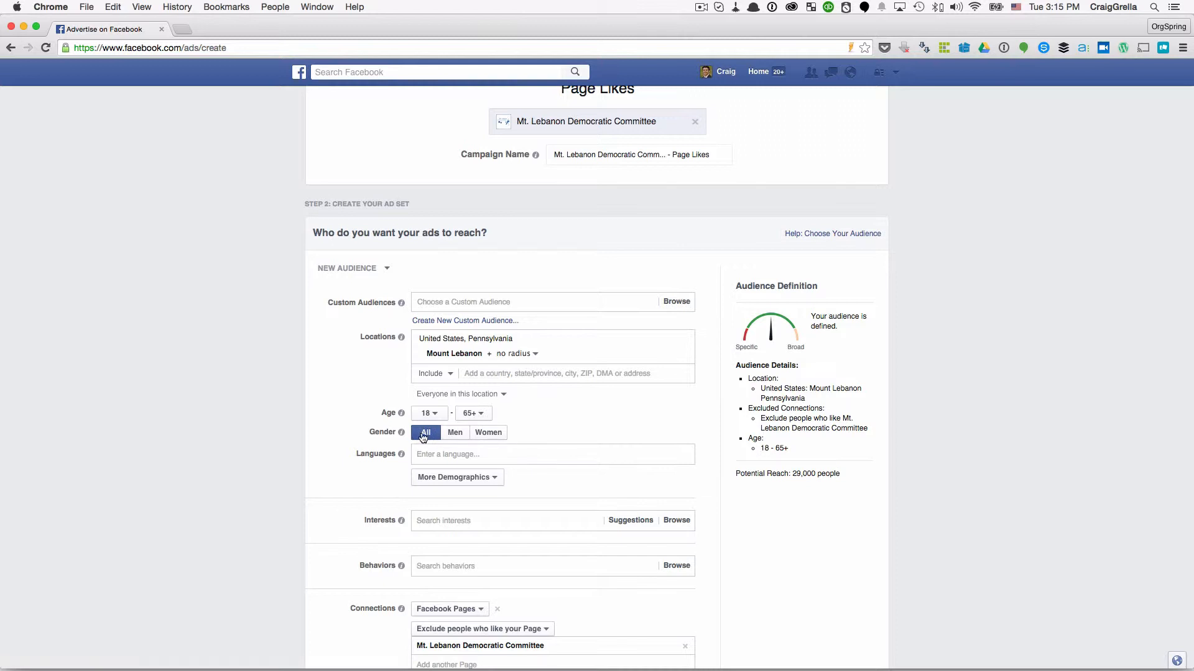
click(432, 454)
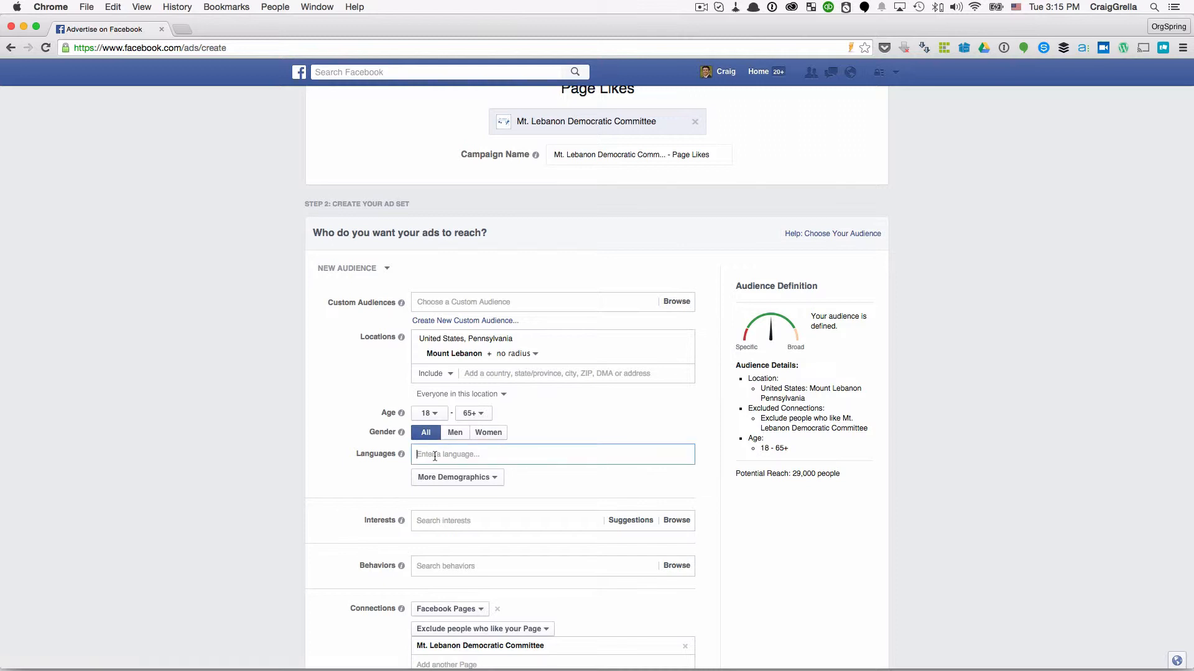
Add US Politics (Active) as a political demographic for the audience and check the potential reach.
scroll(377, 495, down, 2)
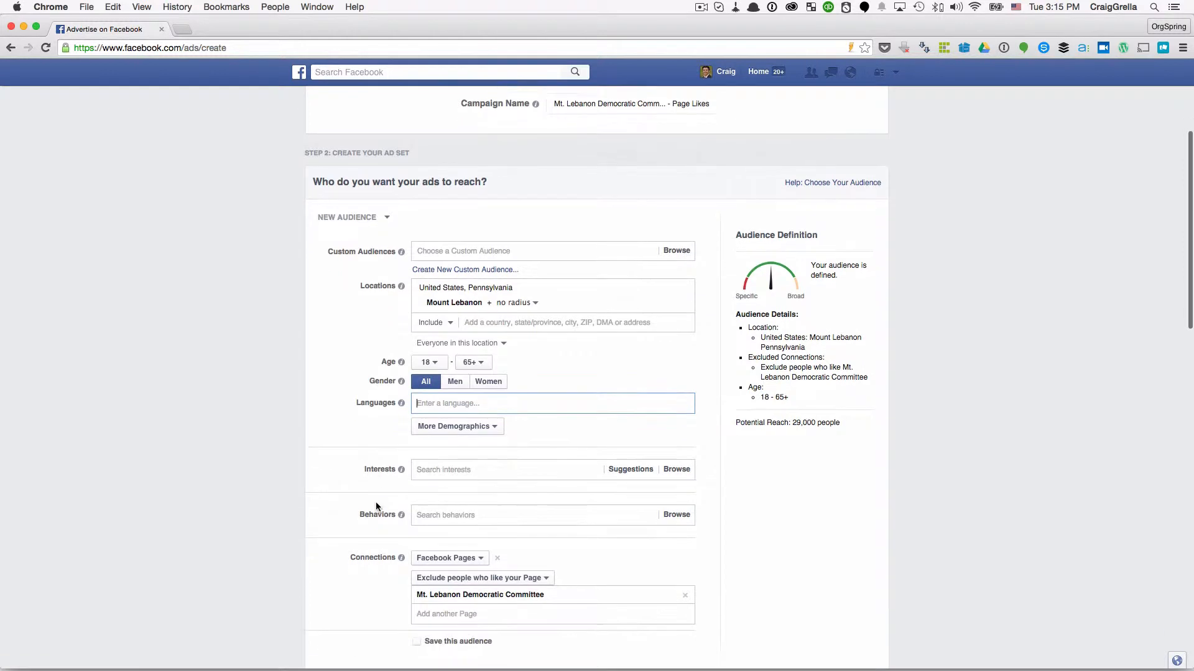
click(492, 426)
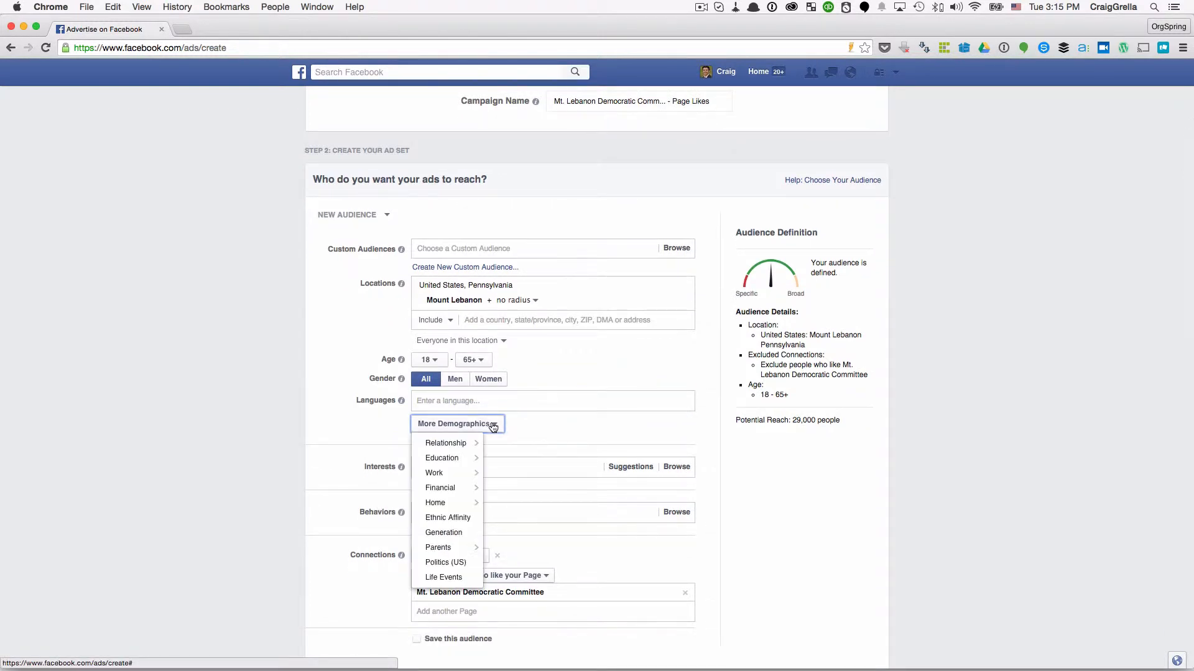
click(441, 563)
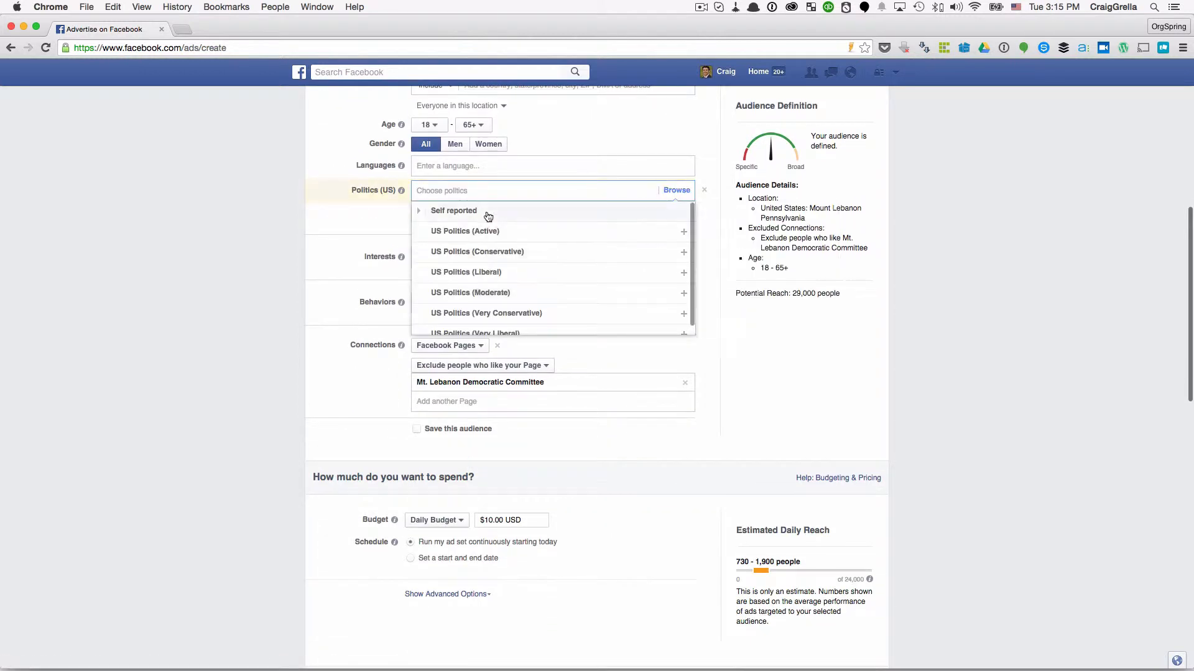
scroll(441, 221, down, 1)
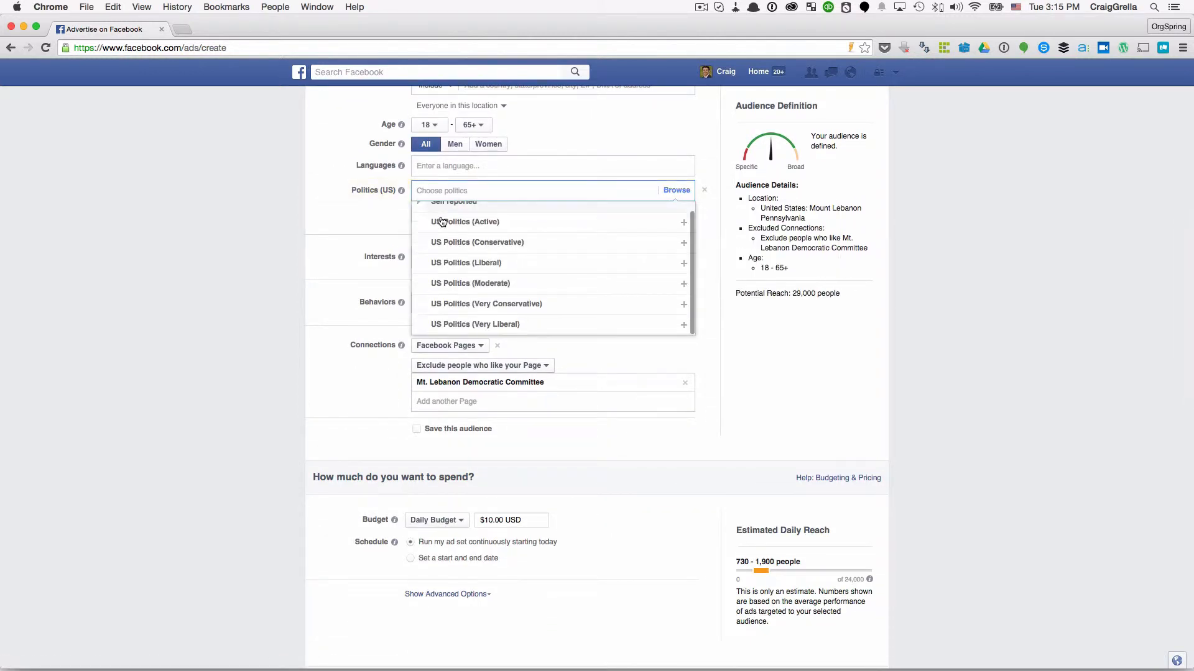
mouse_move(440, 222)
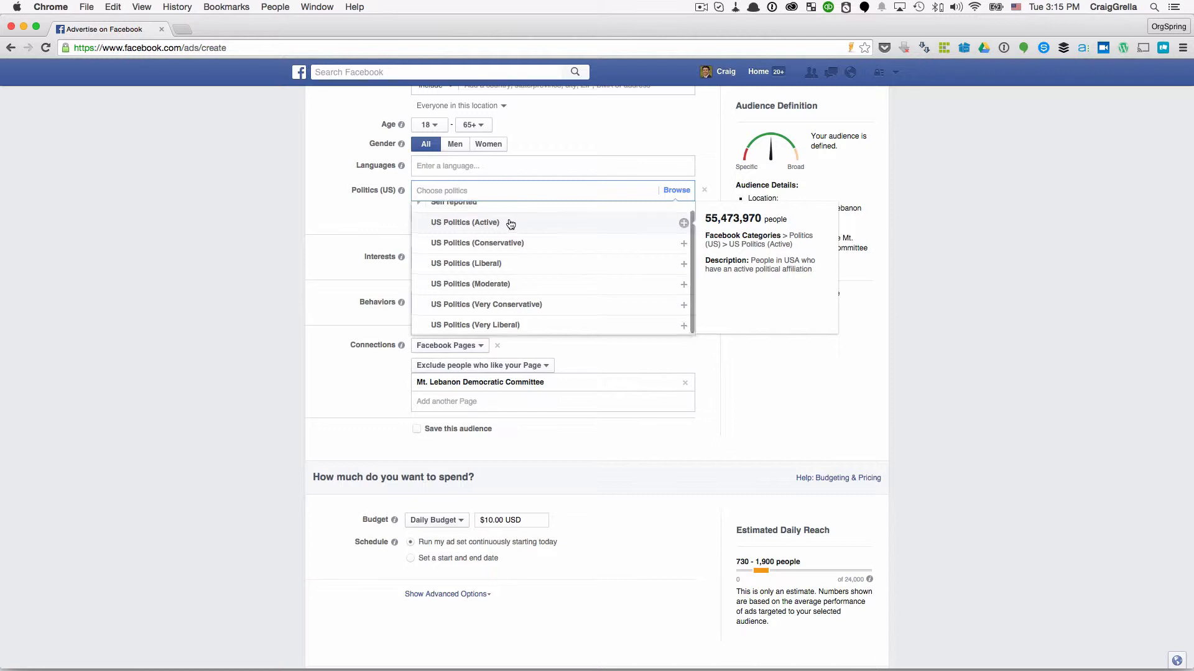
scroll(512, 227, up, 1)
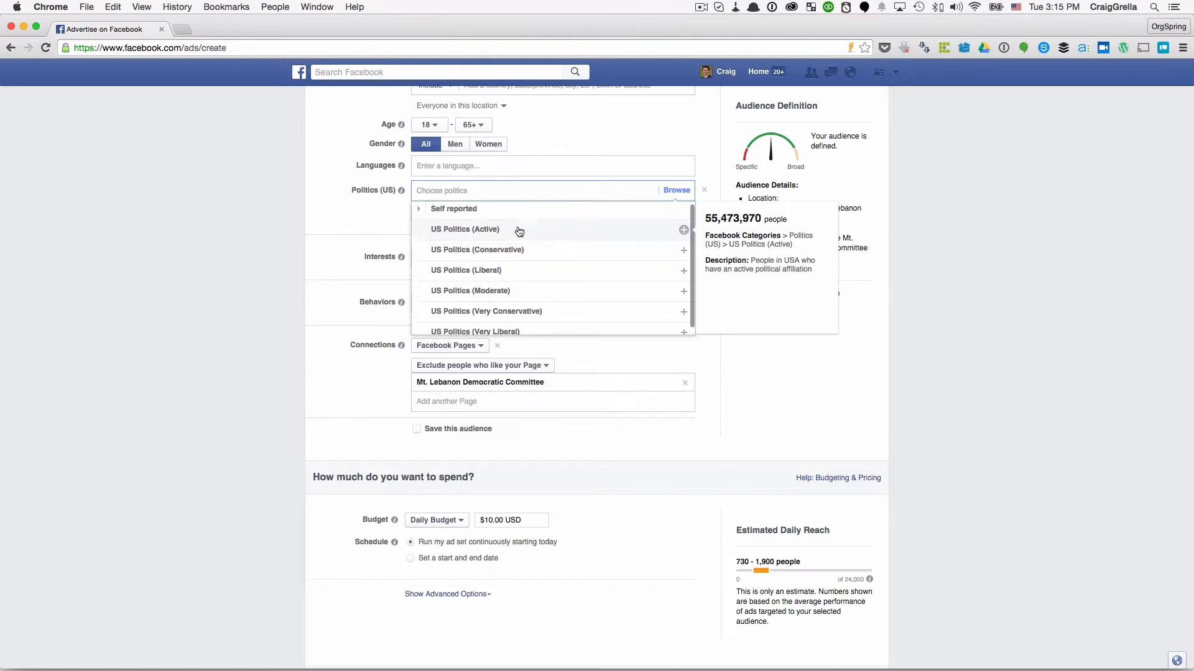
click(642, 234)
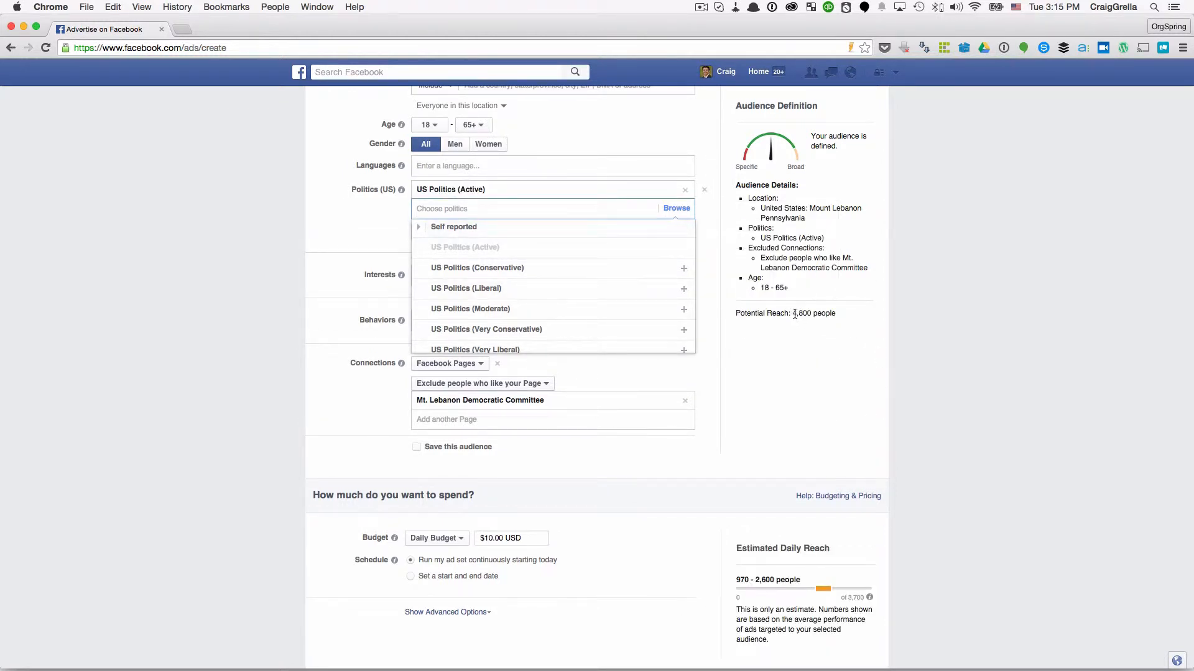
drag(793, 314, 836, 314)
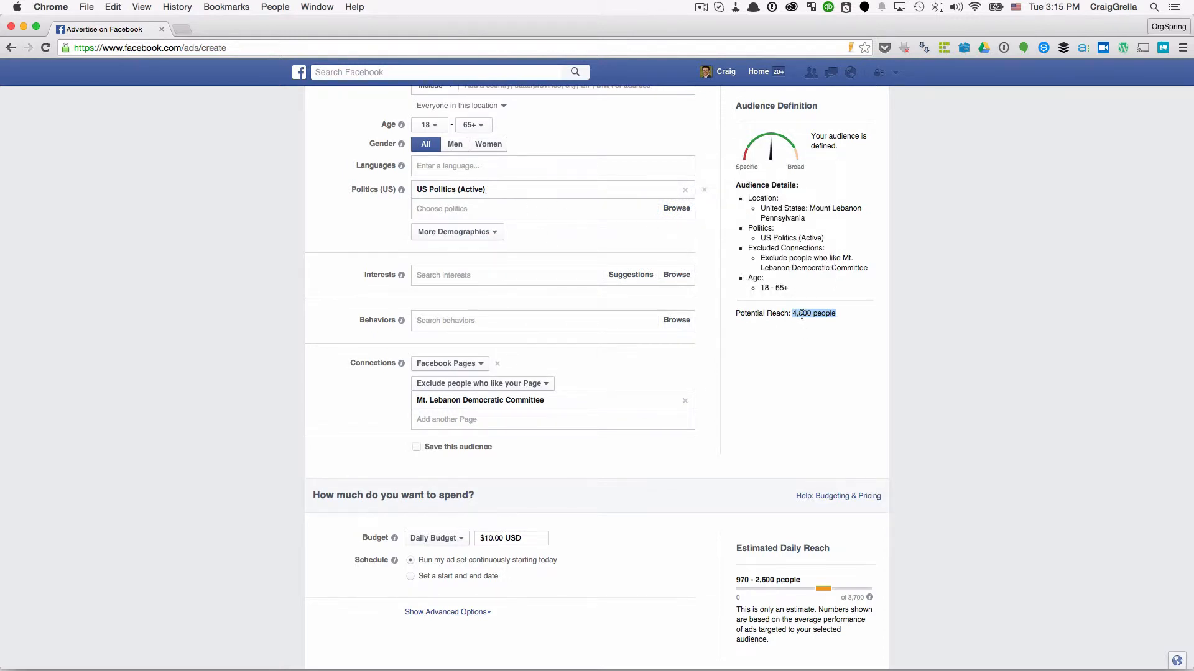
Add US Politics (Liberal), US Politics (Moderate) and US Politics (Very Liberal) to the audience's political demographics.
click(466, 208)
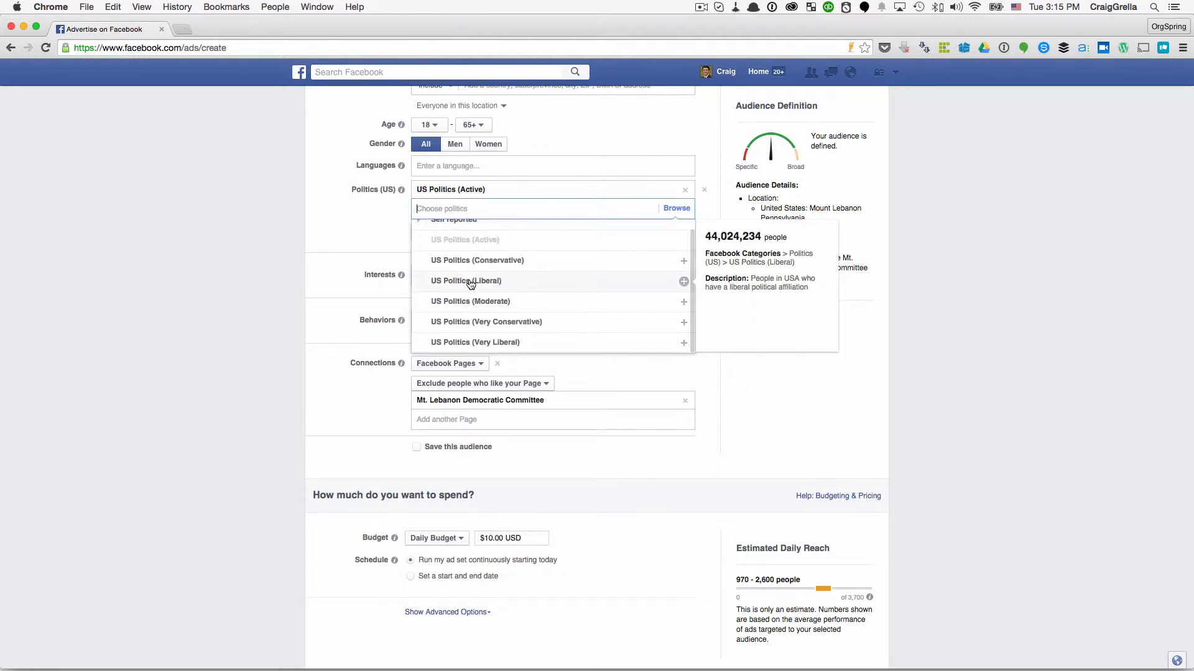
click(467, 280)
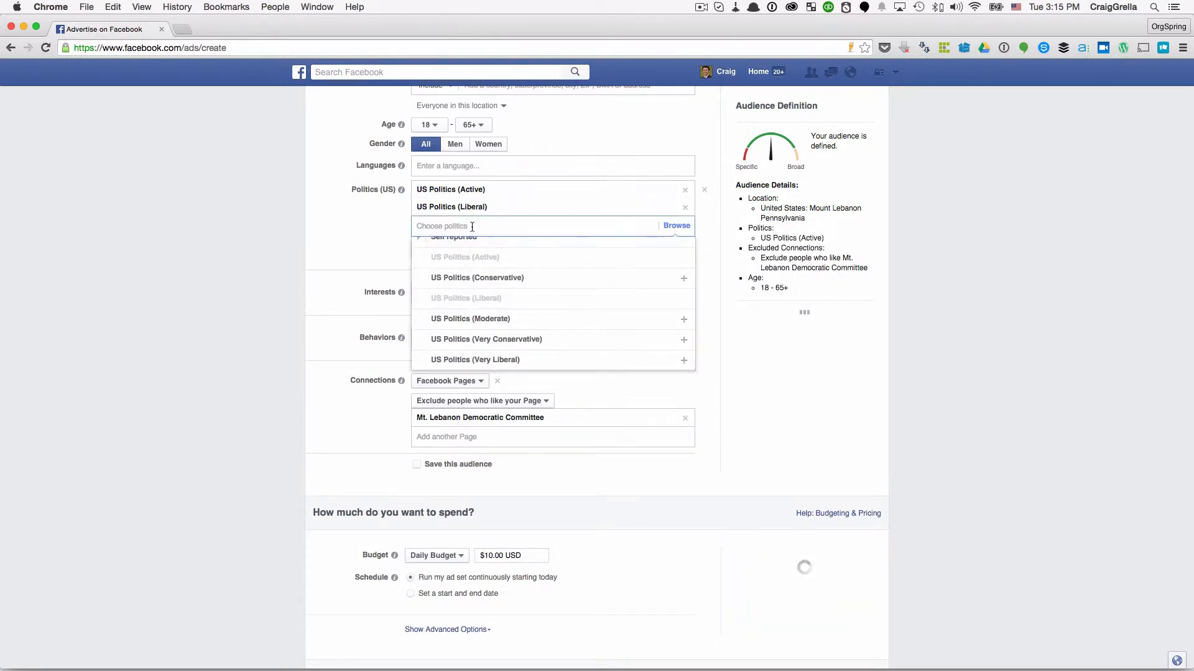
click(495, 319)
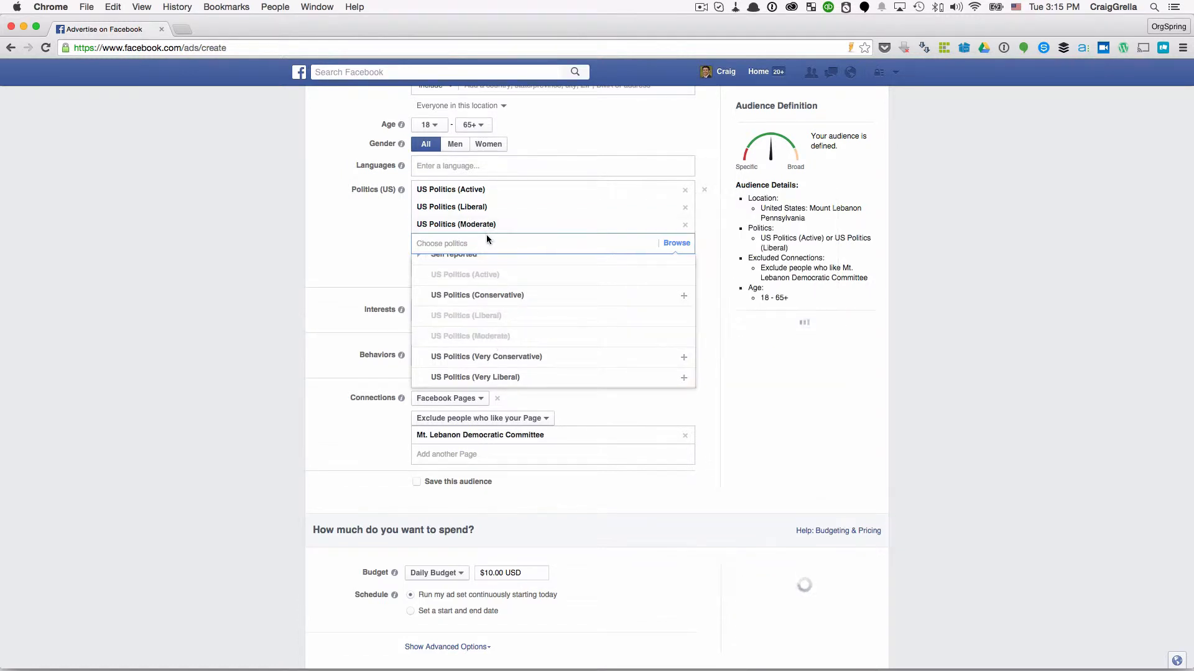
click(487, 377)
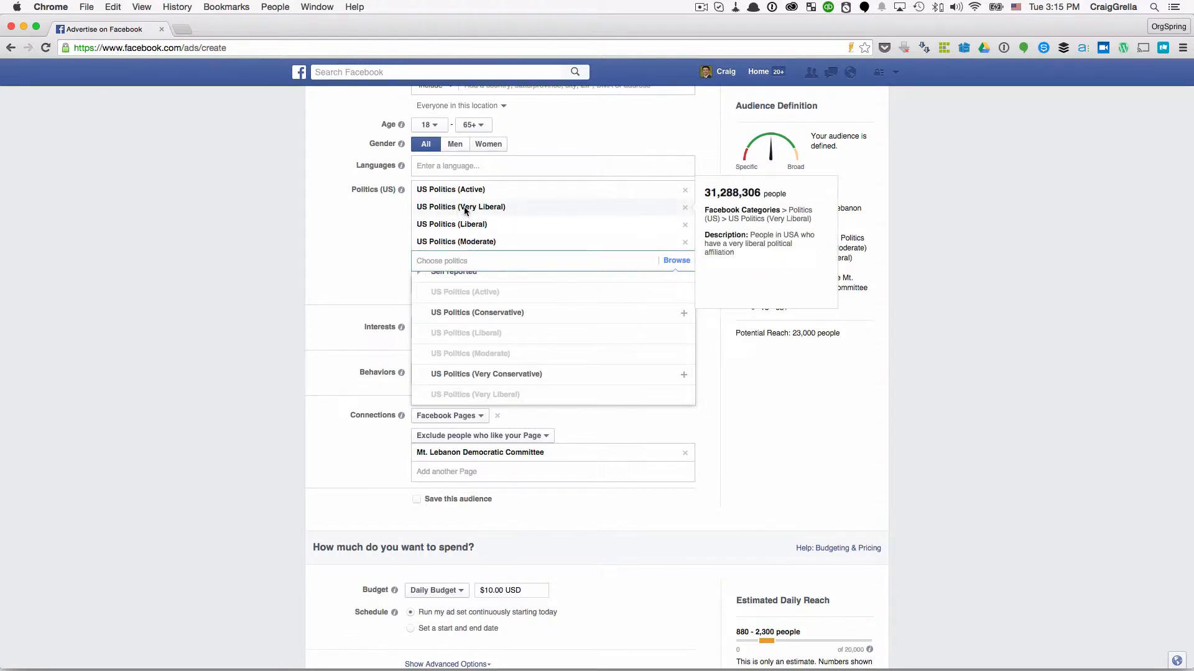
scroll(487, 206, up, 1)
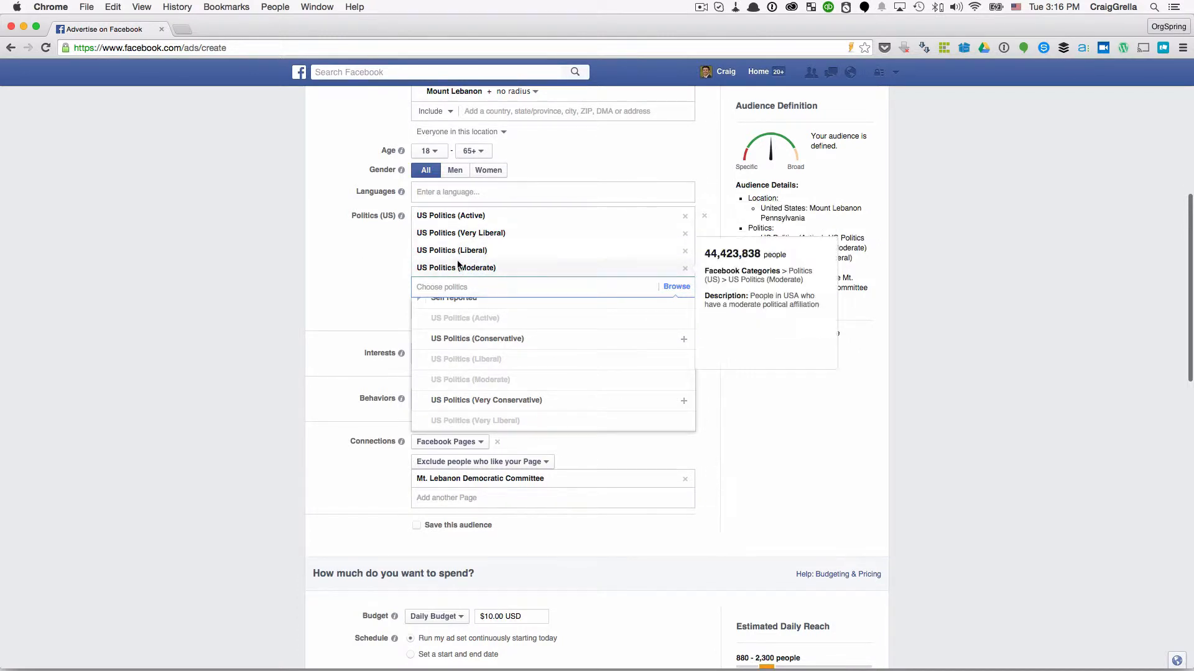
click(367, 259)
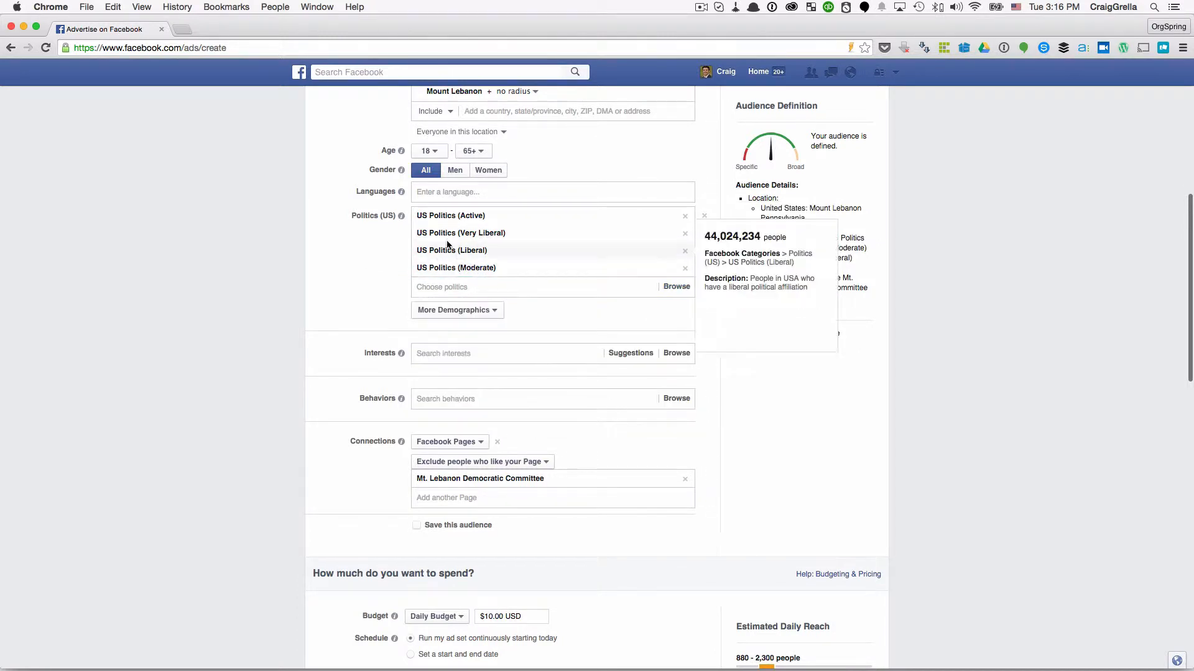
scroll(361, 346, down, 1)
scroll(361, 346, down, 1)
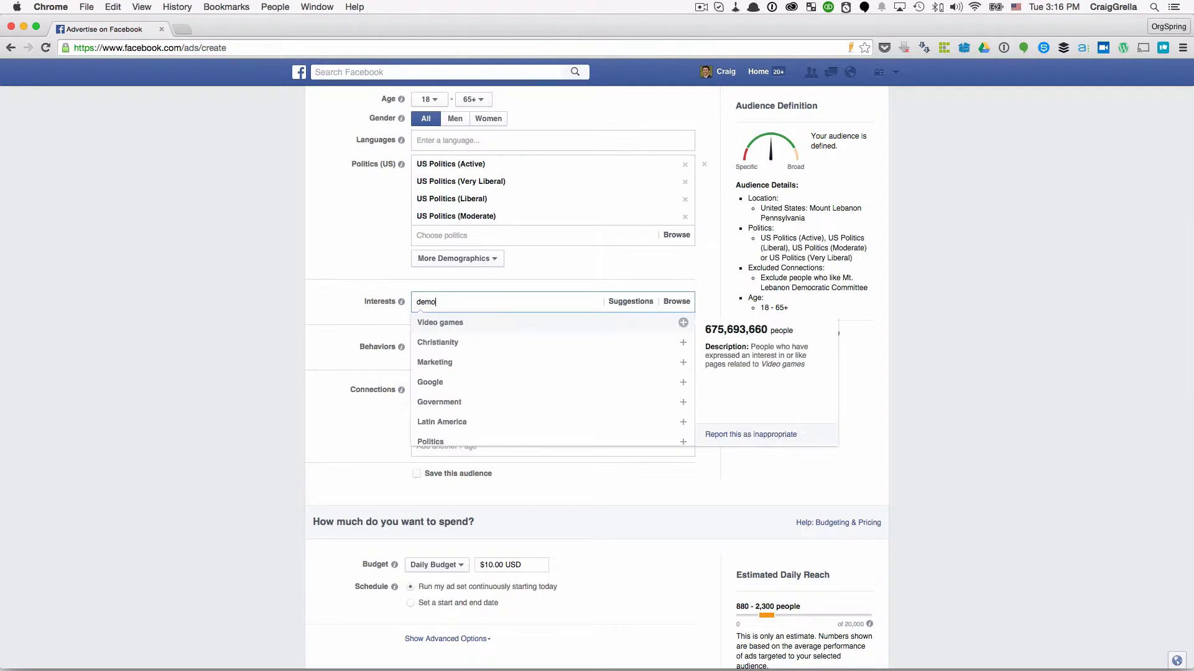
text(crat)
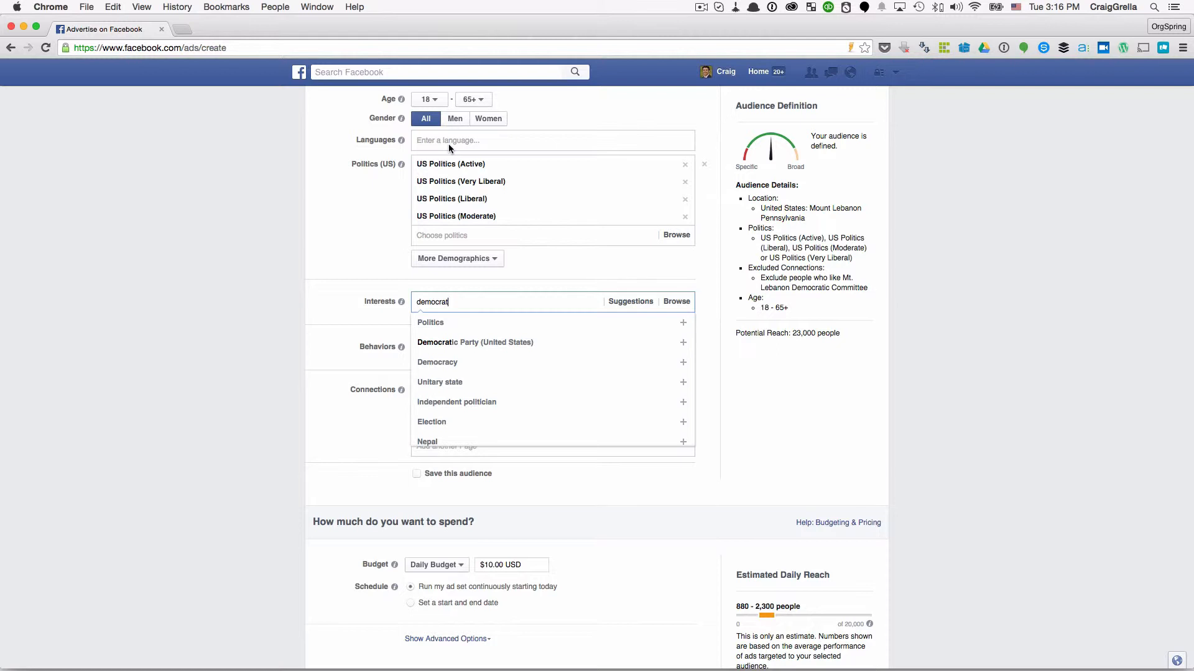
double_click(472, 301)
key(BackSpace)
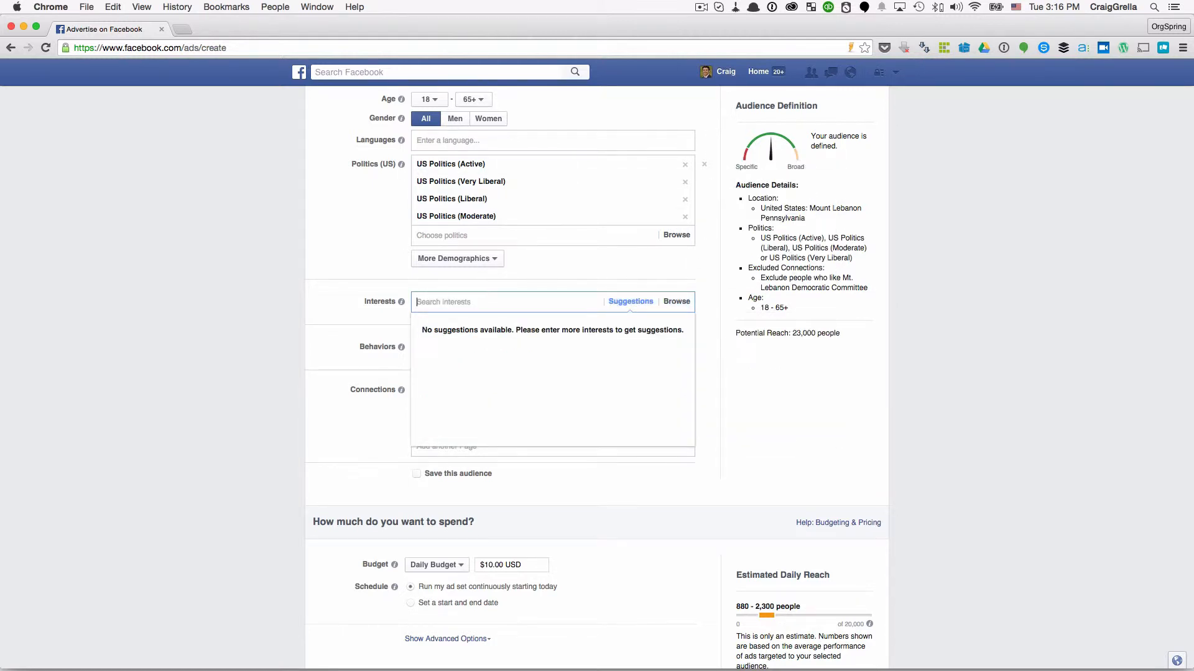
click(380, 279)
Add Democratic Party (United States) as an audience interest and check the potential reach and chosen targeting.
click(446, 302)
text(democra)
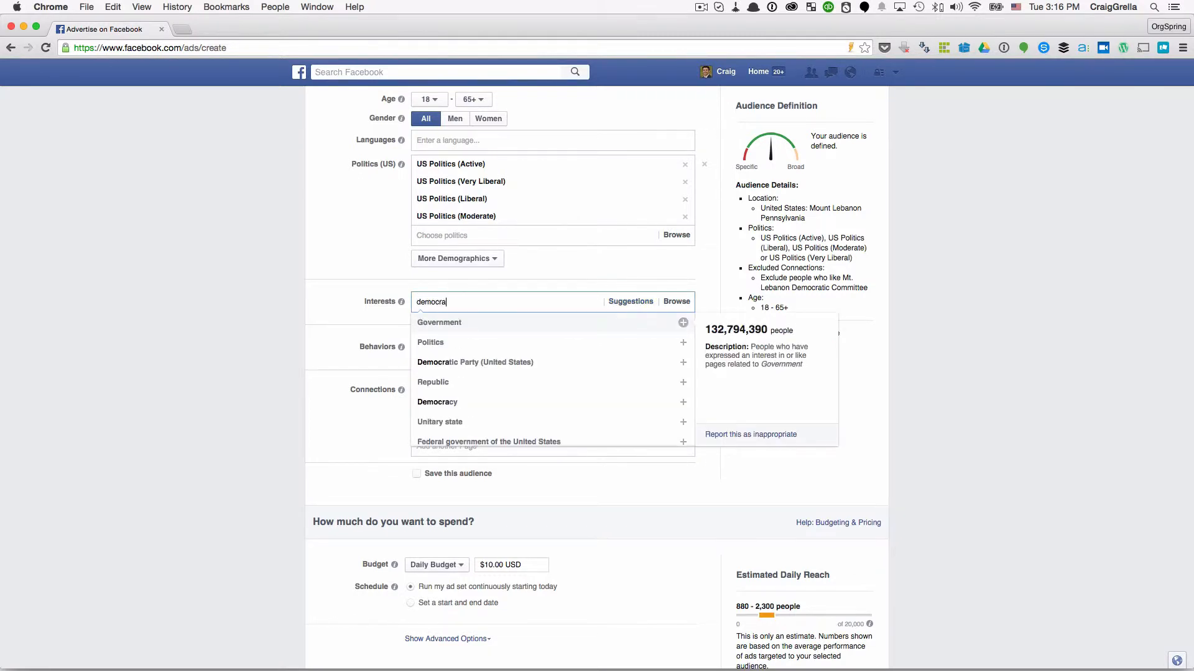
click(457, 365)
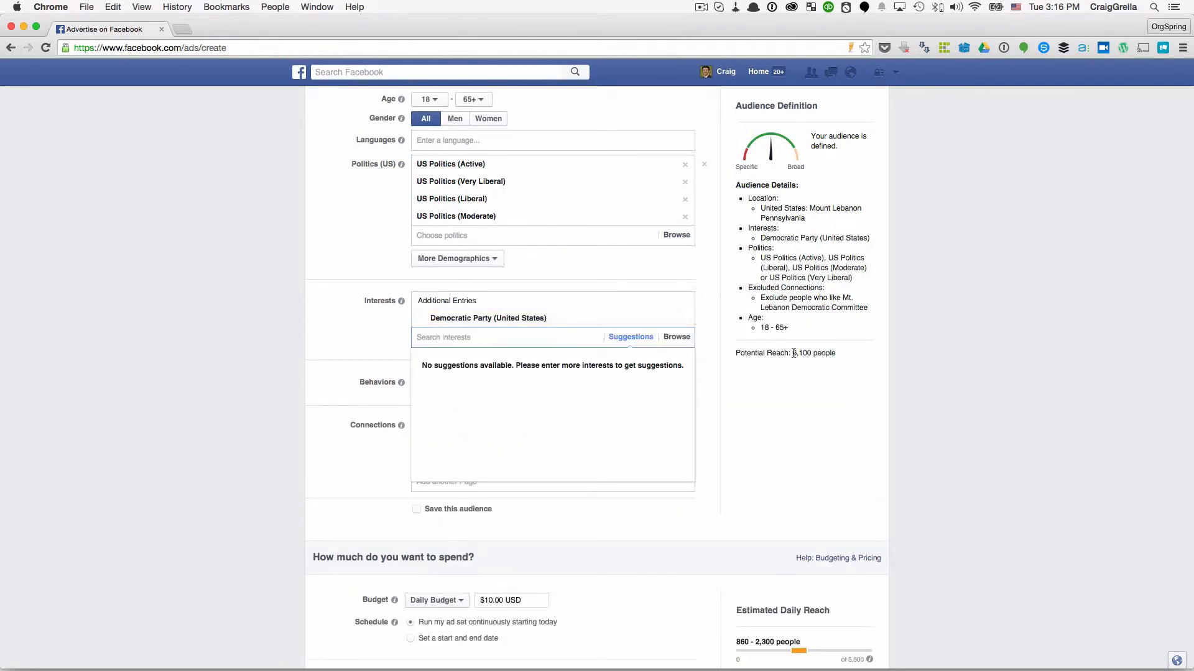
drag(793, 353, 838, 354)
mouse_move(487, 324)
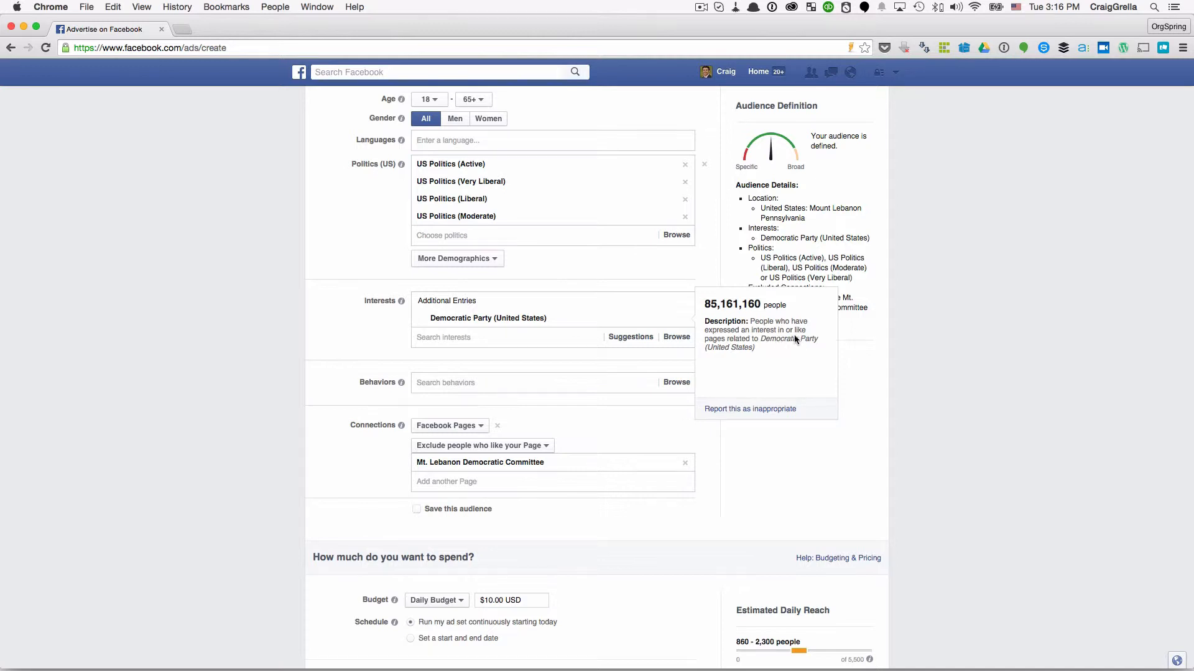
scroll(583, 107, up, 5)
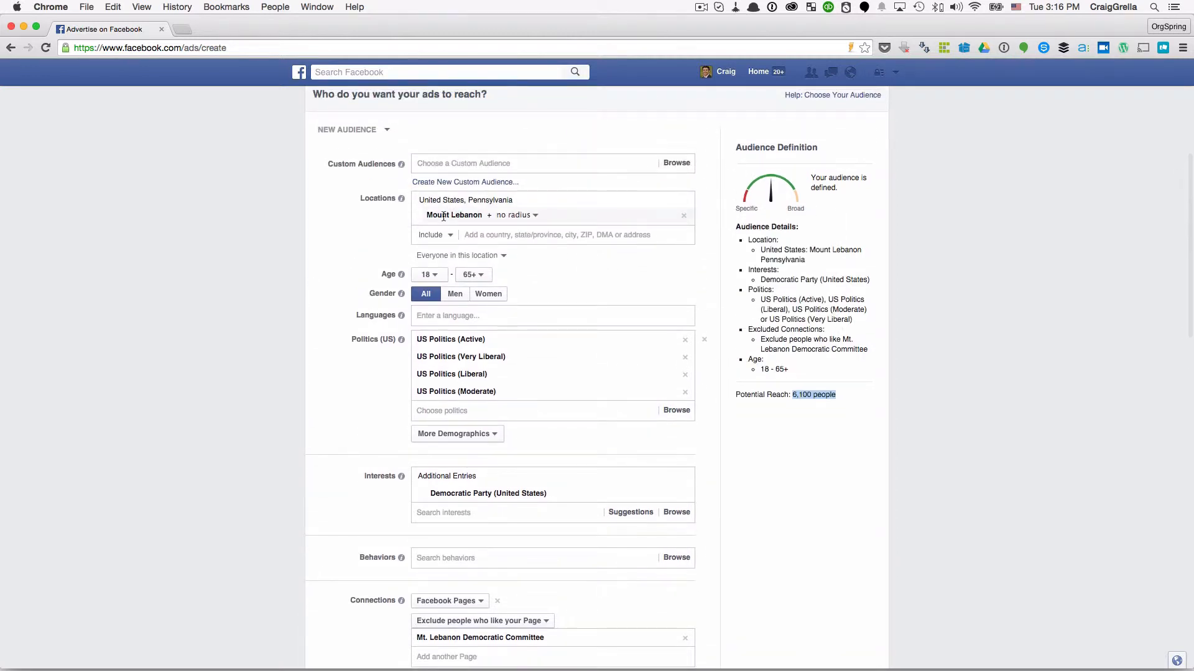
scroll(444, 216, down, 5)
mouse_move(646, 196)
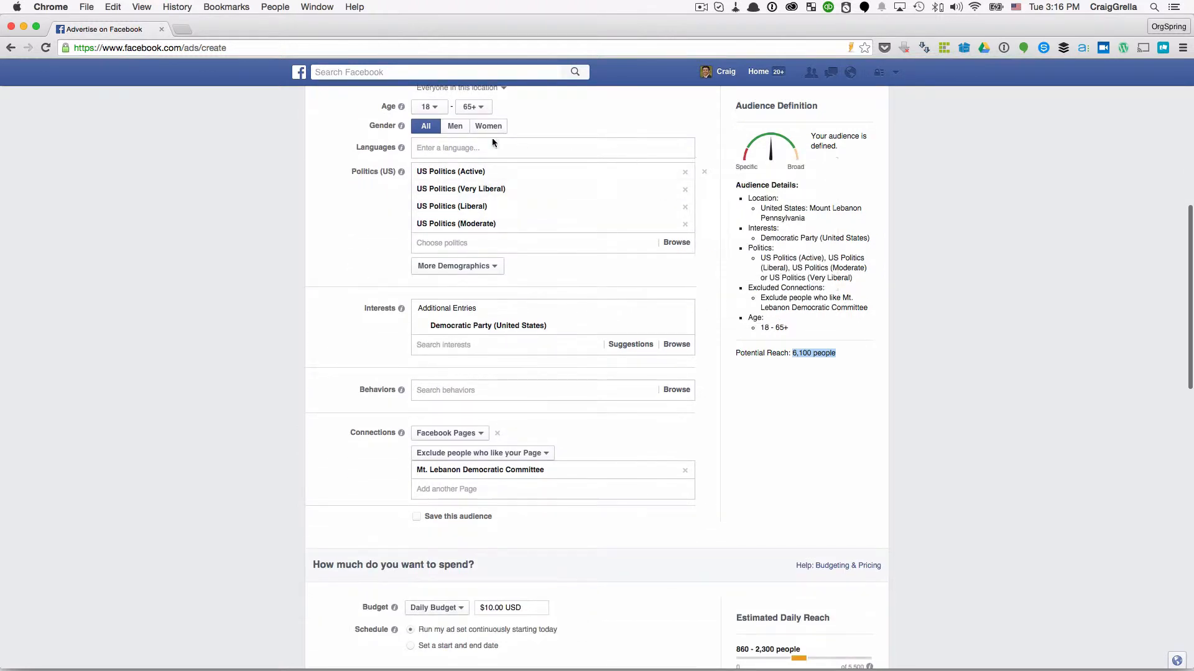
Examine the charitable donations categories available for behavior targeting without adding any of them.
scroll(360, 264, down, 3)
scroll(360, 267, down, 2)
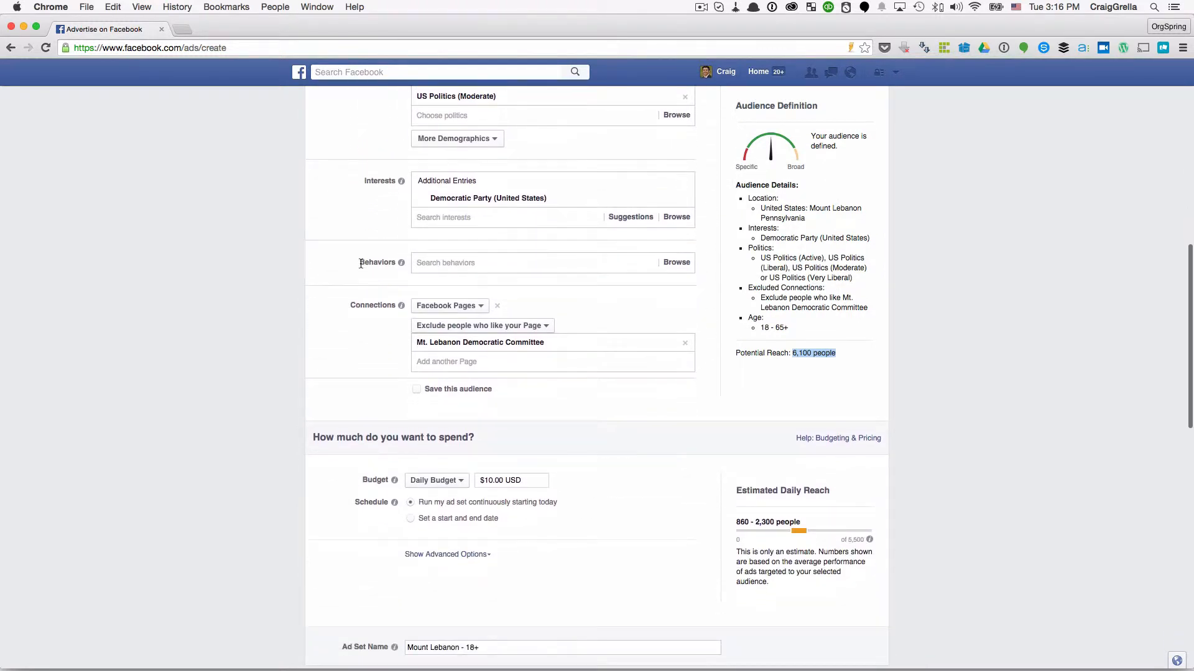
click(459, 239)
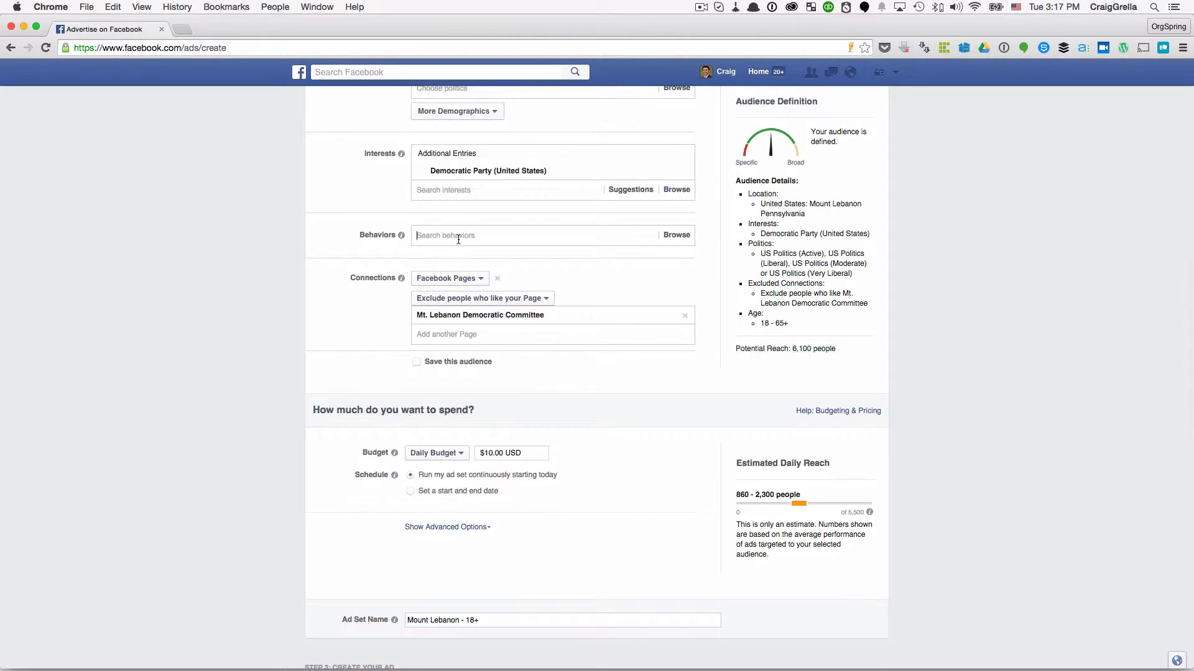
scroll(438, 295, down, 1)
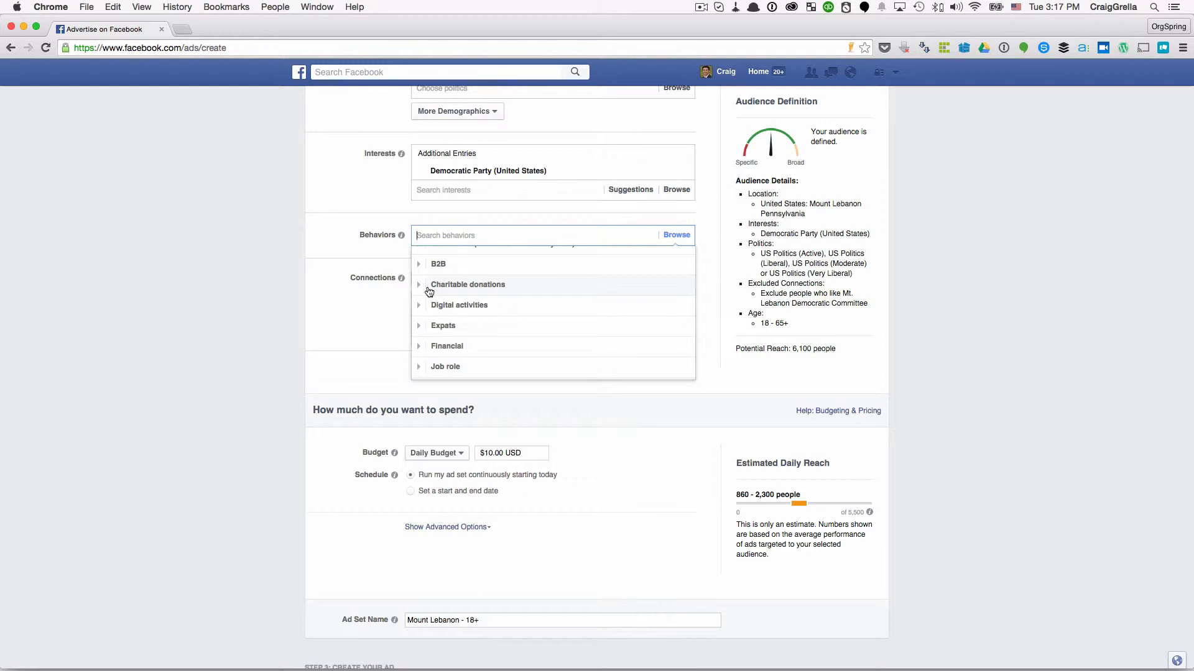
click(420, 287)
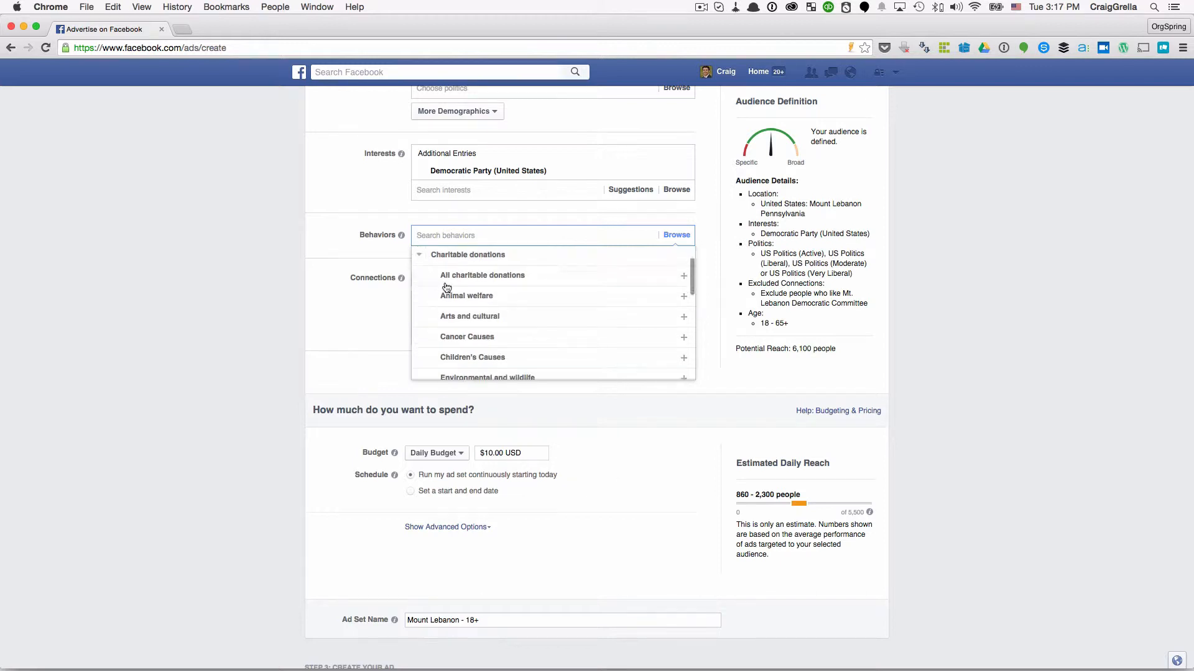
mouse_move(466, 281)
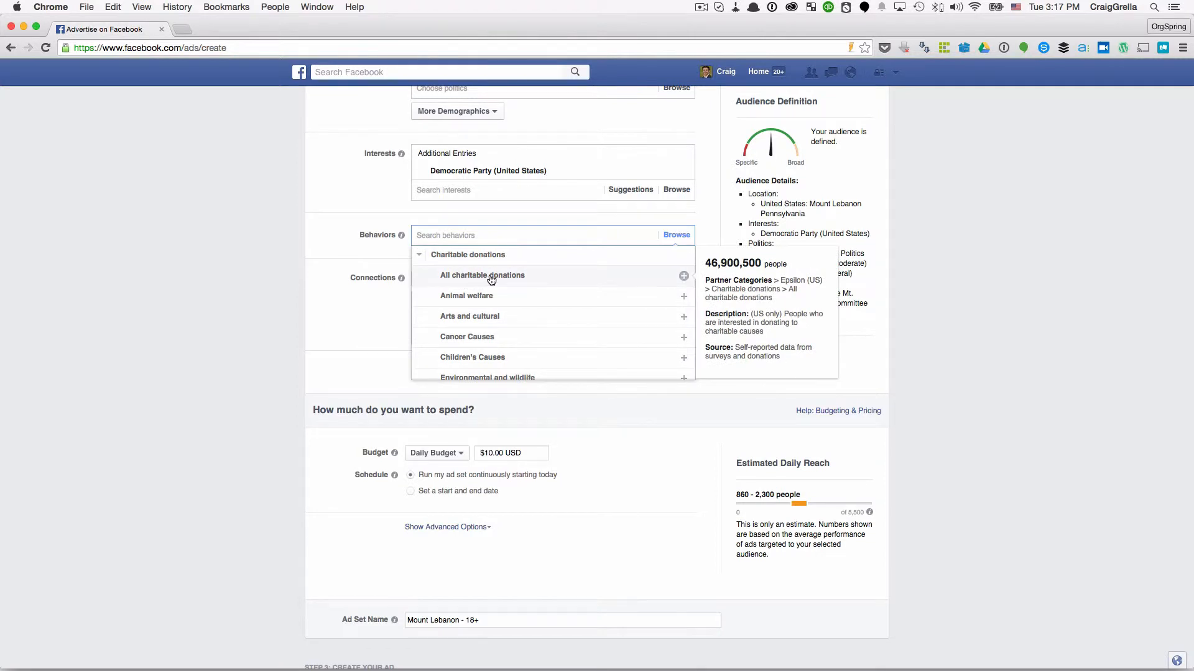
scroll(469, 317, down, 2)
scroll(470, 319, down, 1)
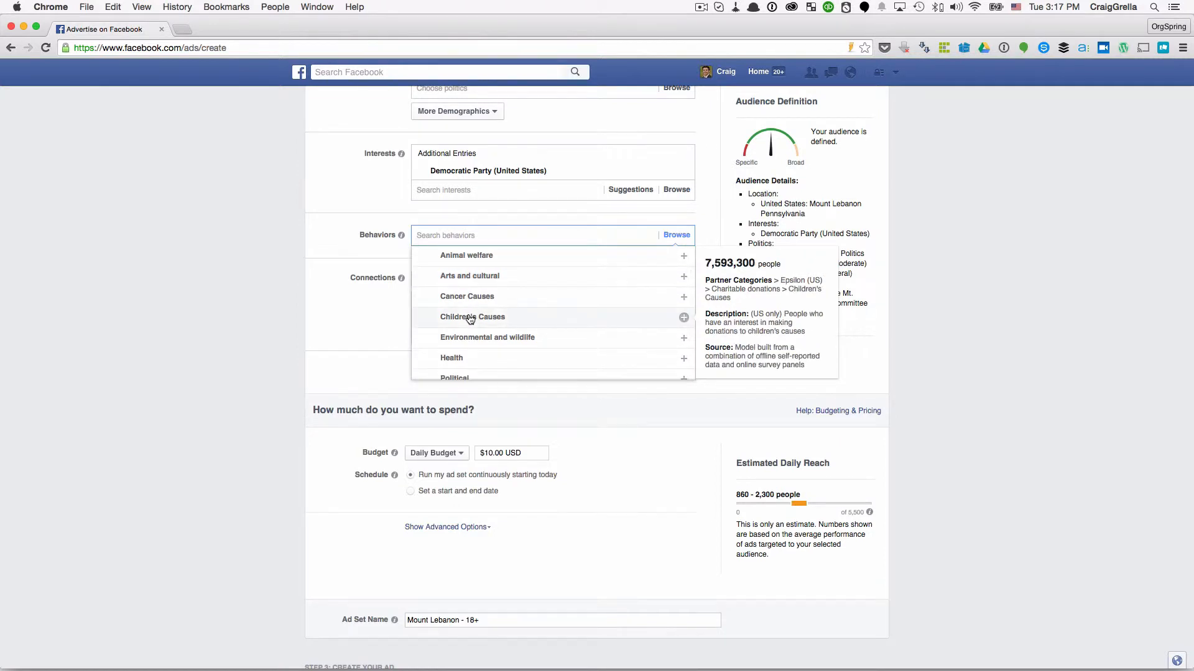
scroll(469, 296, up, 1)
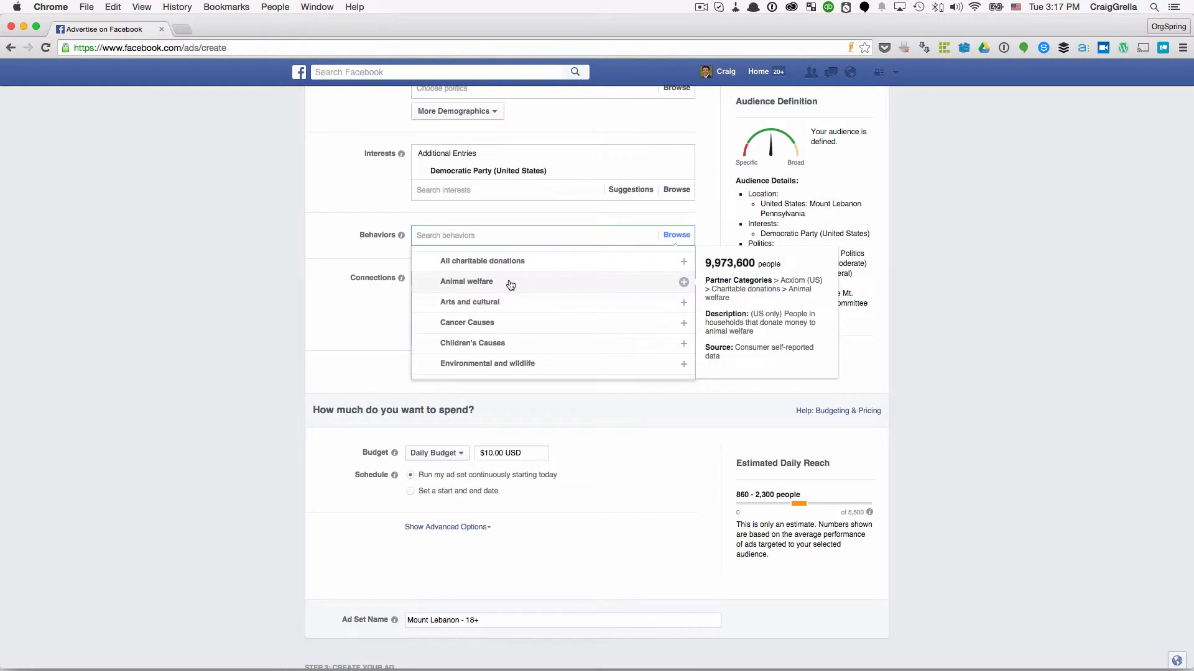
click(331, 333)
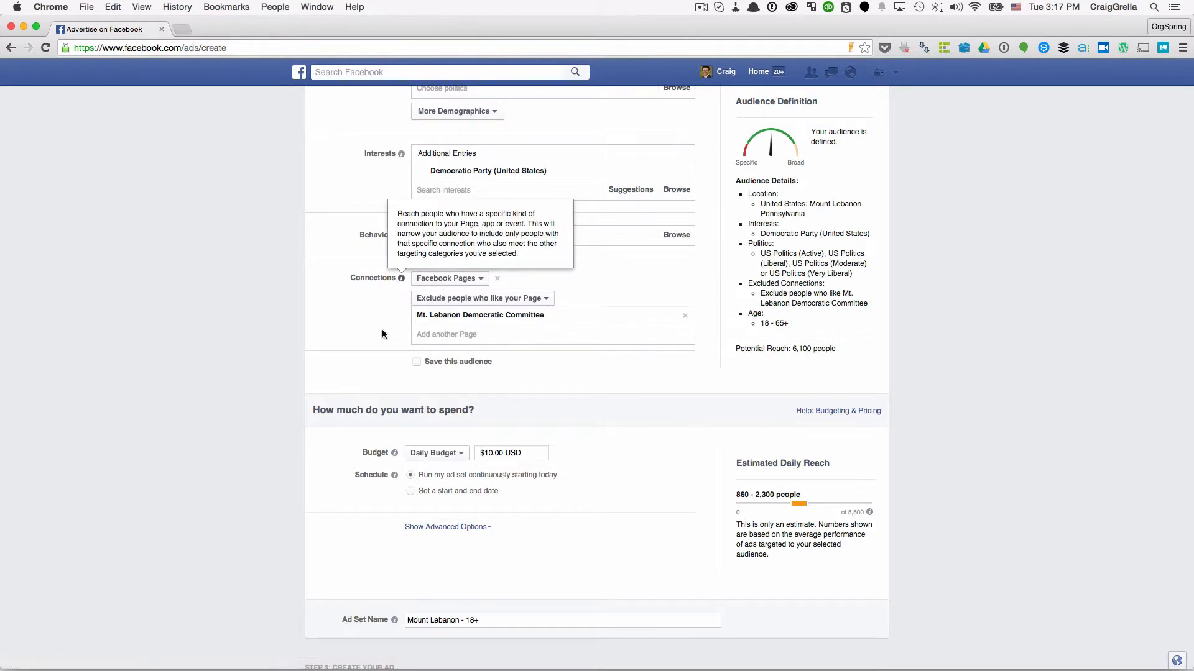
Check the Facebook Pages connection options and remove the connection that excludes people who like the Mt. Lebanon Democratic Committee page.
mouse_move(402, 282)
click(483, 279)
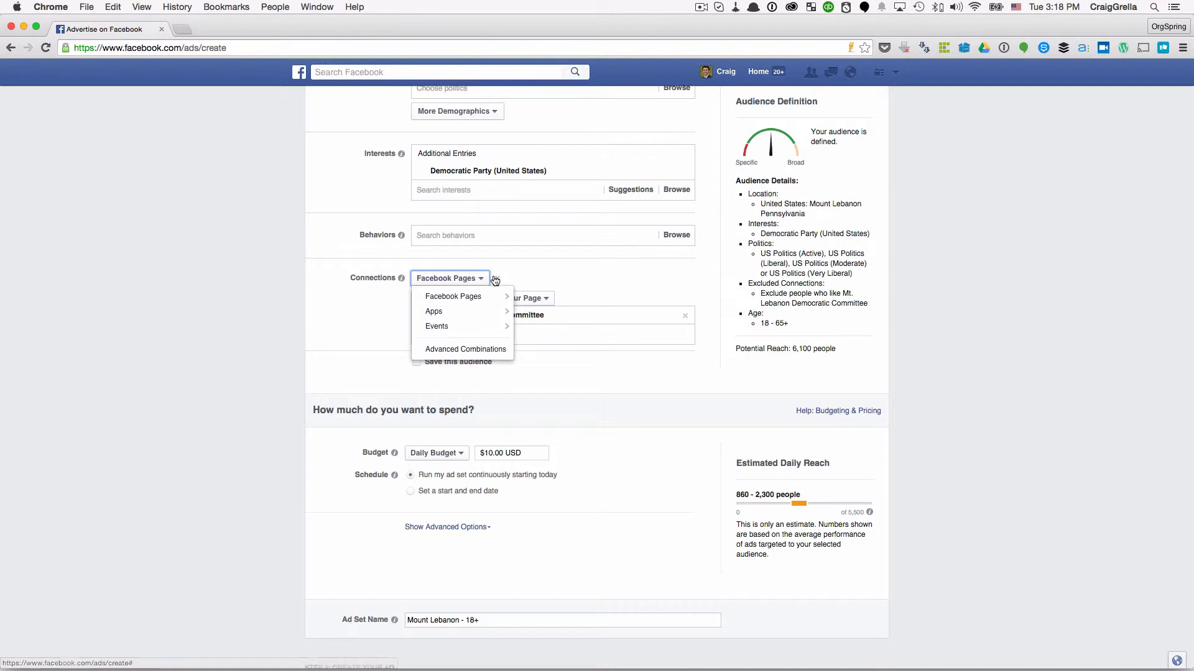
mouse_move(464, 313)
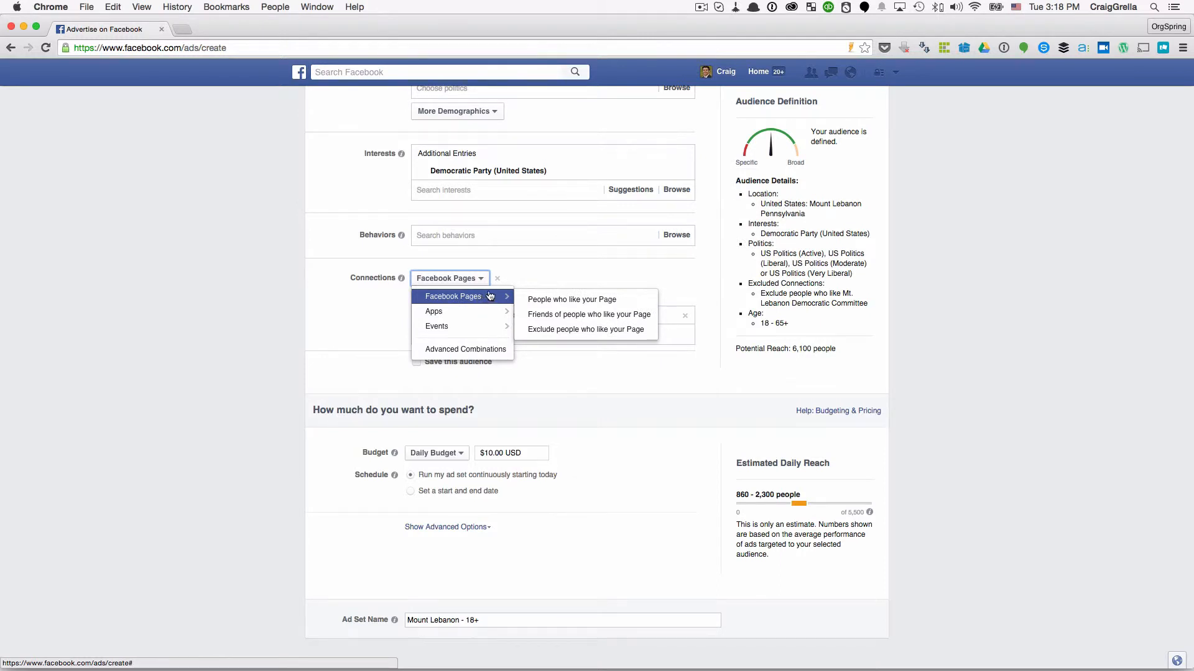
click(511, 273)
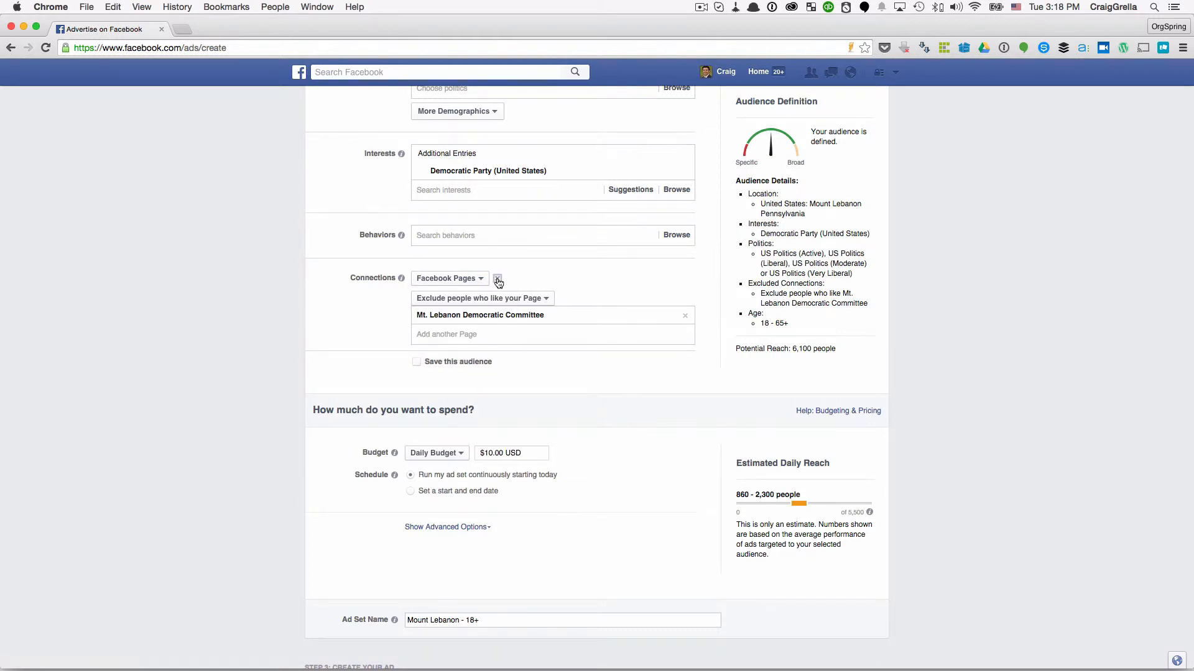
click(498, 280)
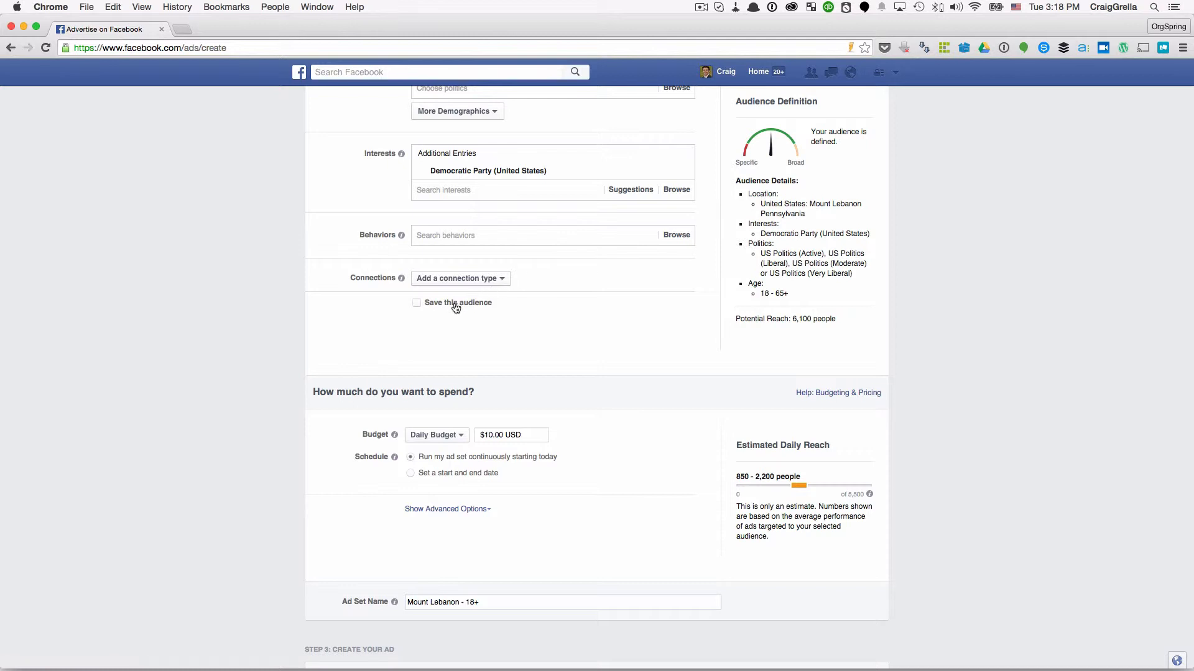
Save this audience under the name "Mt Lebanon Politically Active Democrat".
scroll(529, 330, up, 3)
scroll(530, 332, up, 1)
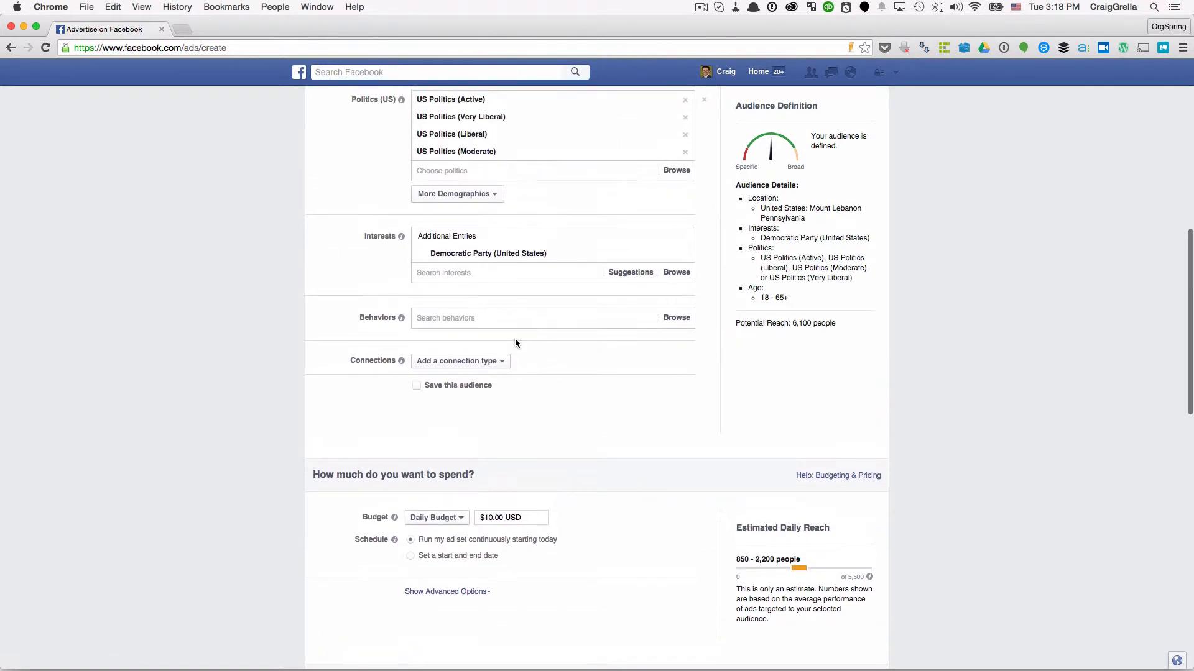
click(442, 387)
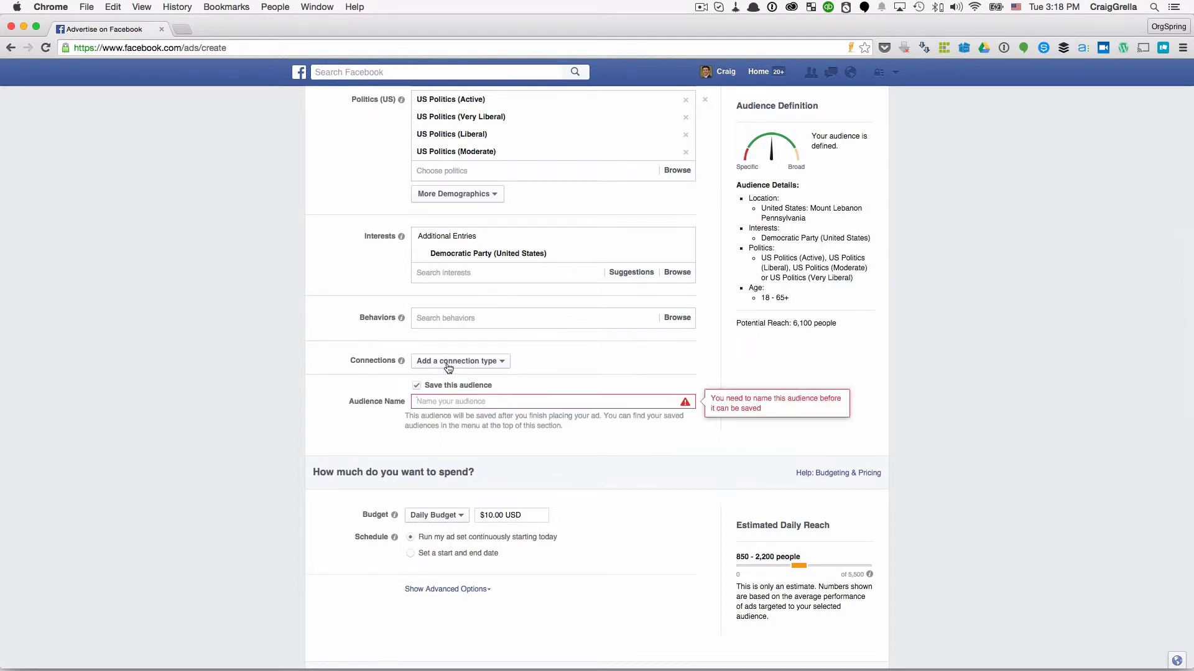
scroll(447, 367, up, 5)
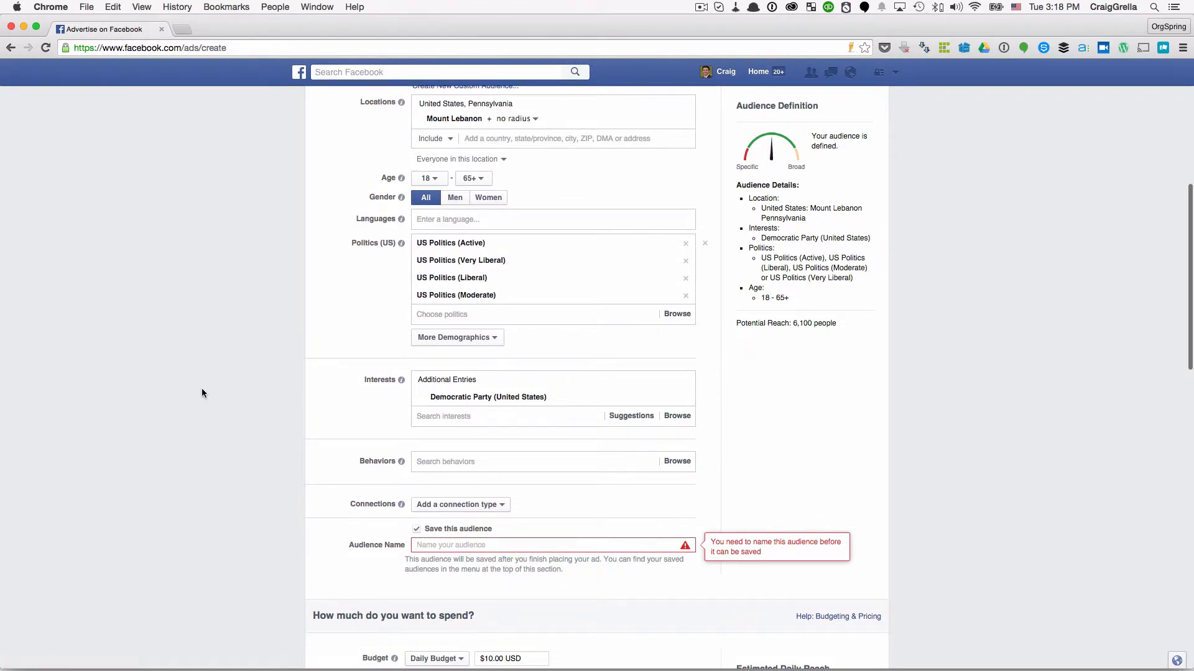
text(Mt Lebao)
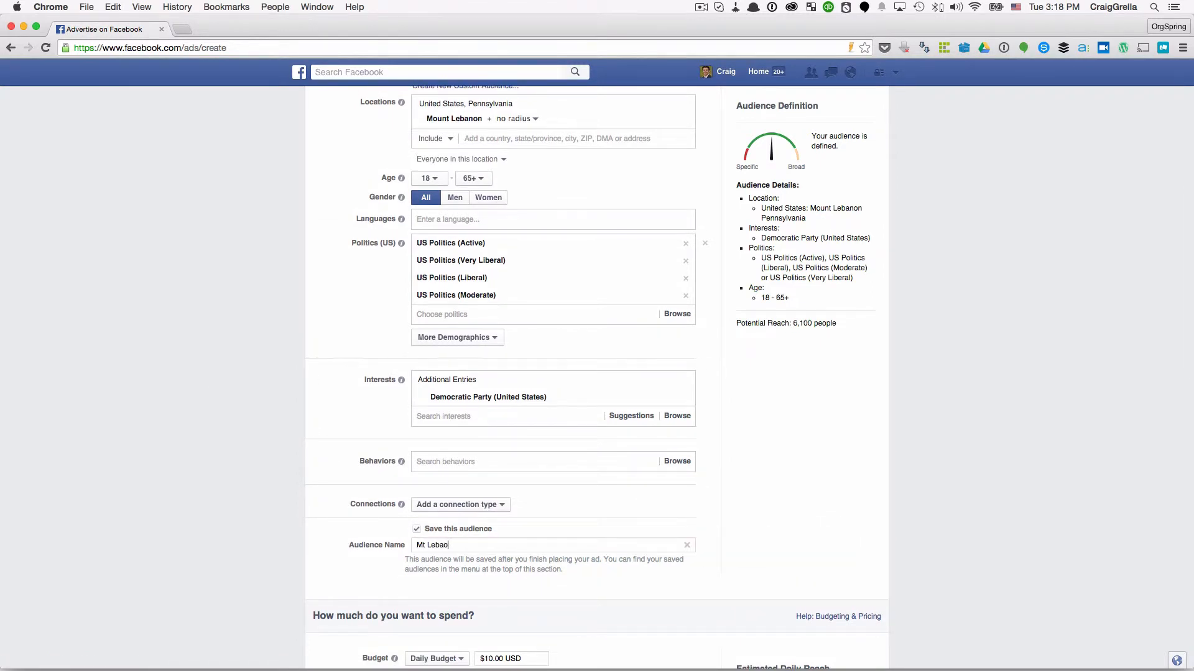
key(BackSpace)
text(no n Democratic)
key(BackSpace)
key(BackSpace)
key(BackSpace)
key(BackSpace)
key(BackSpace)
key(BackSpace)
key(BackSpace)
key(BackSpace)
text(Politics)
key(BackSpace)
key(BackSpace)
key(BackSpace)
key(BackSpace)
key(BackSpace)
key(BackSpace)
key(BackSpace)
text(olitically Active Democrat)
Schedule the ad set with a start and end date, ending on 6/24/2015, and accept the adjusted start time.
scroll(281, 515, down, 5)
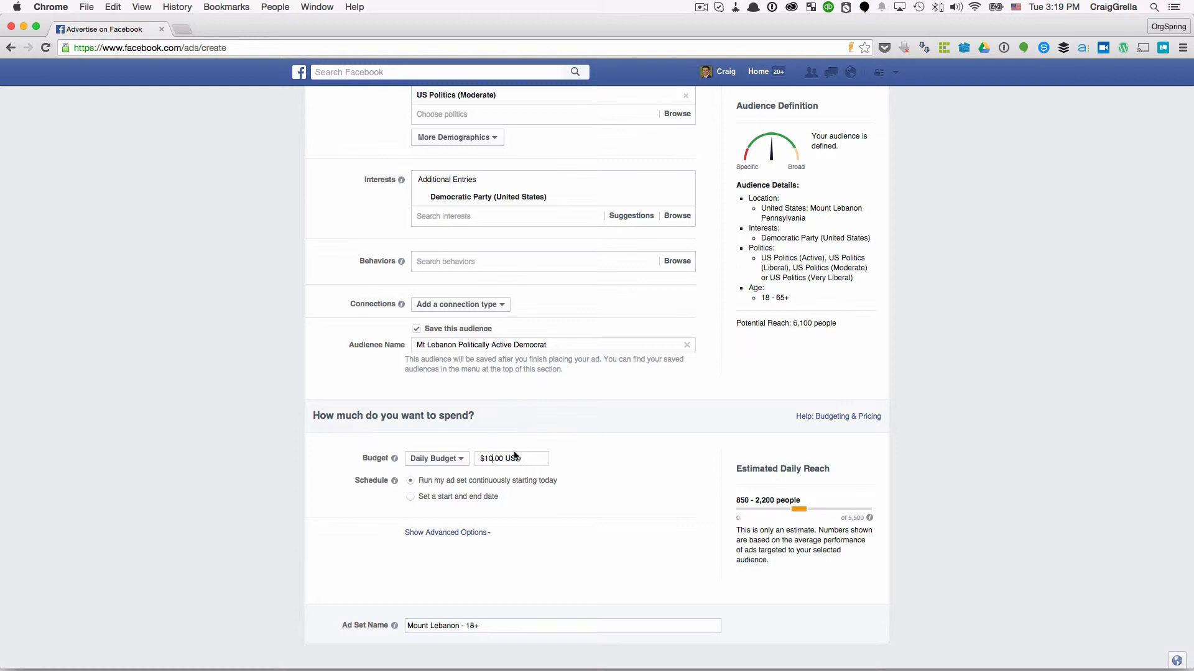
click(411, 500)
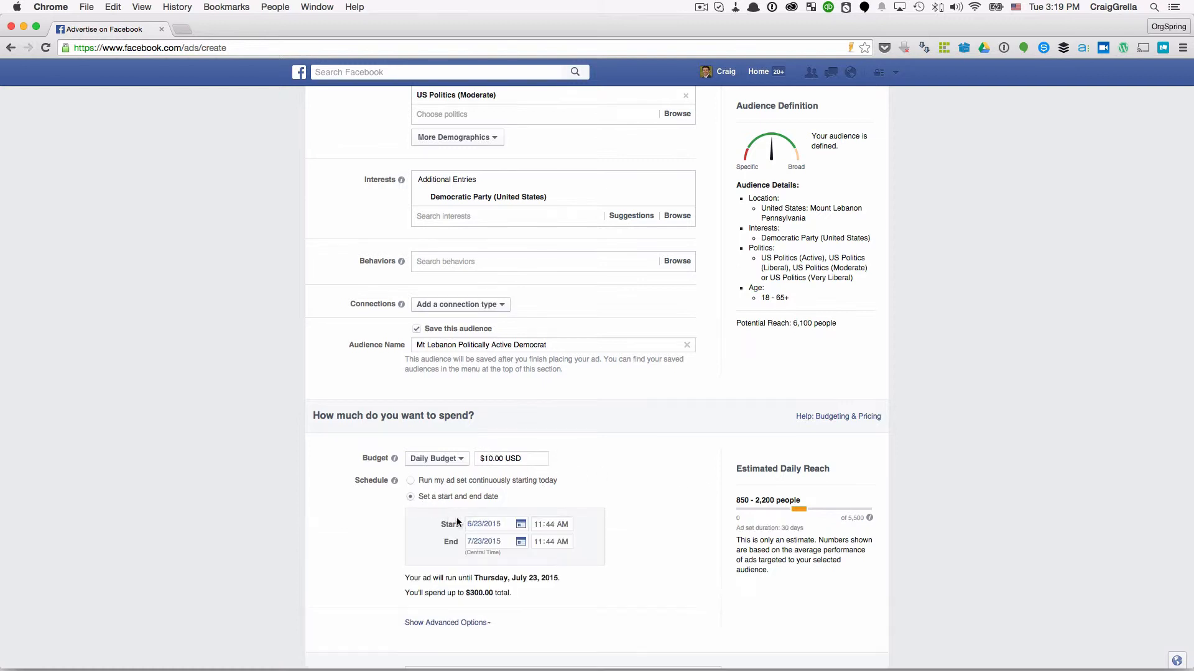
click(495, 544)
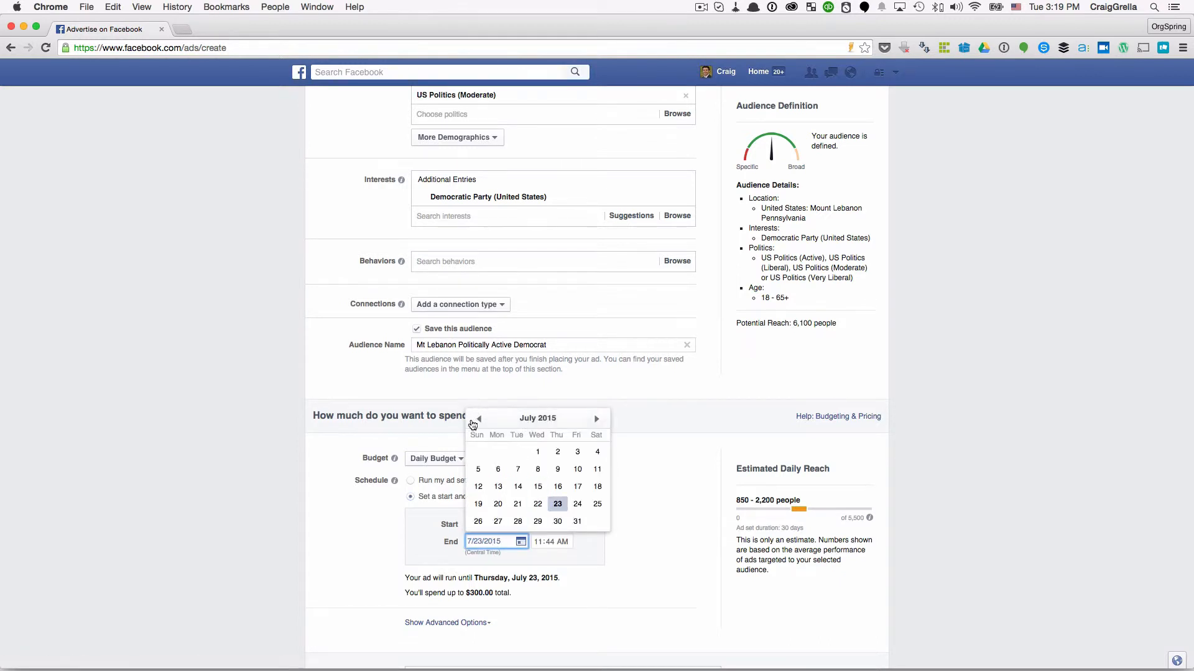
click(478, 420)
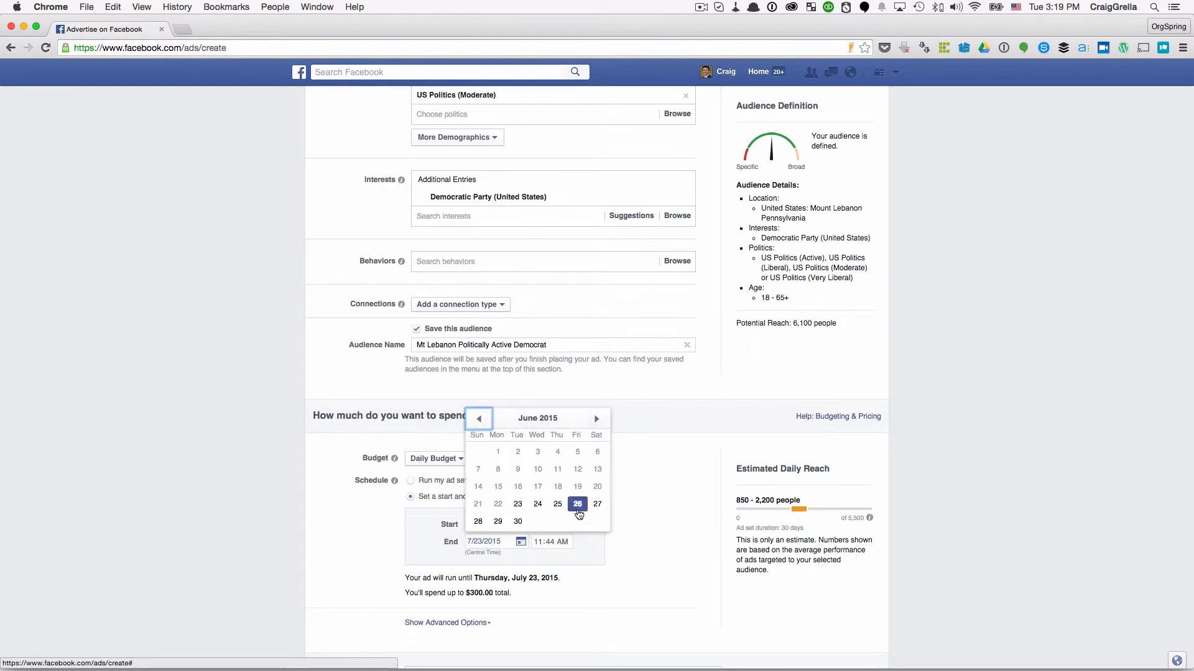
click(538, 504)
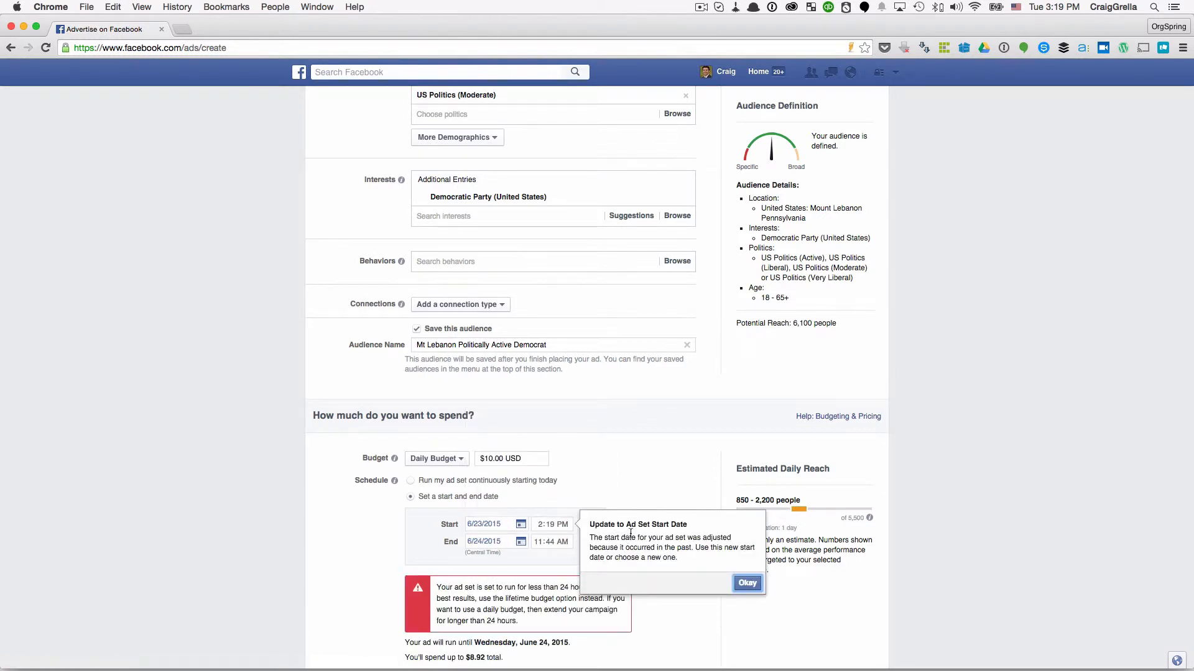
click(550, 541)
click(747, 583)
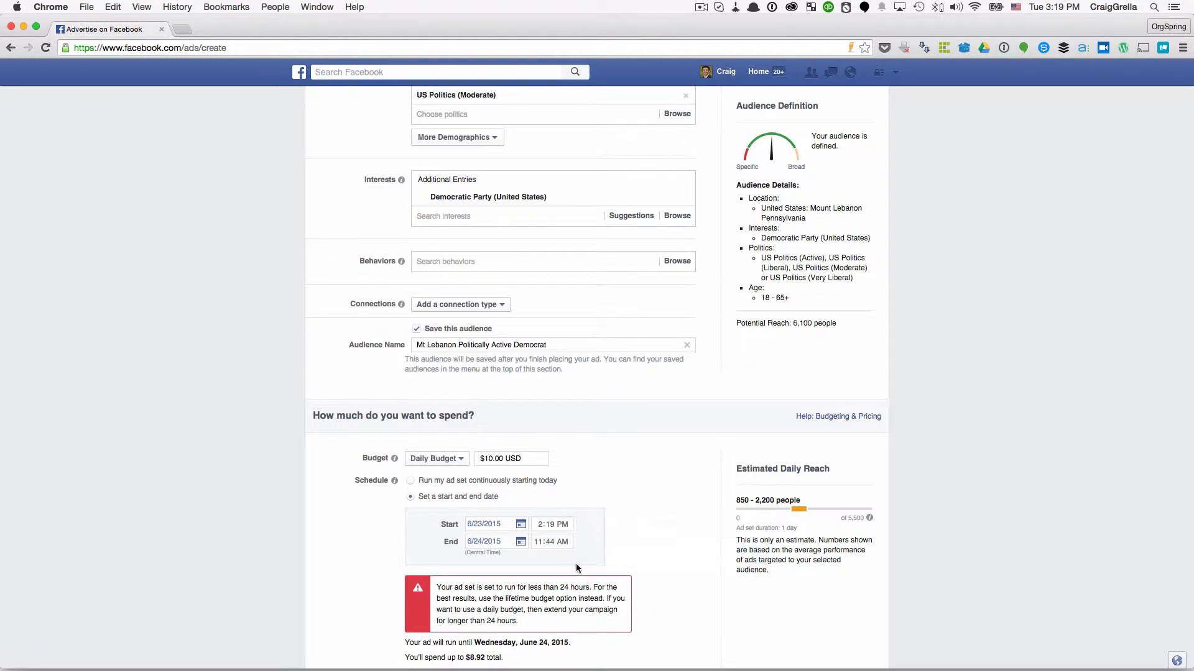
Set the ad set's end time to 4:44 PM and the daily budget to $15.00 USD.
click(540, 542)
key(Down)
text(4)
click(565, 544)
text(p)
click(604, 536)
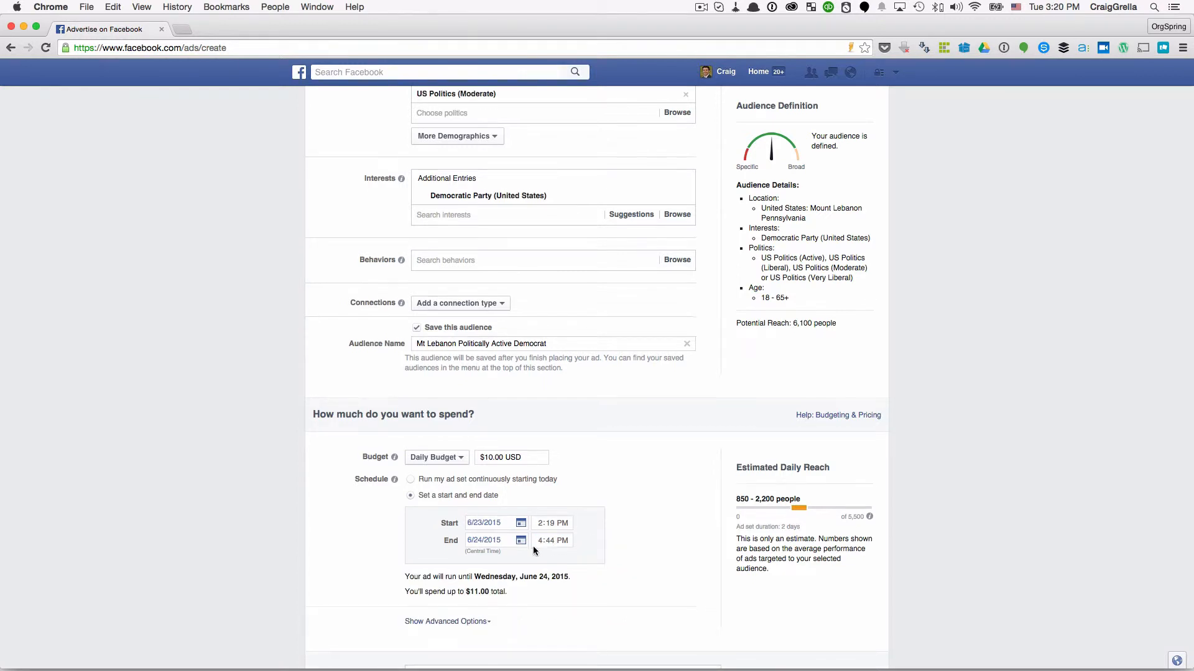
scroll(533, 549, down, 1)
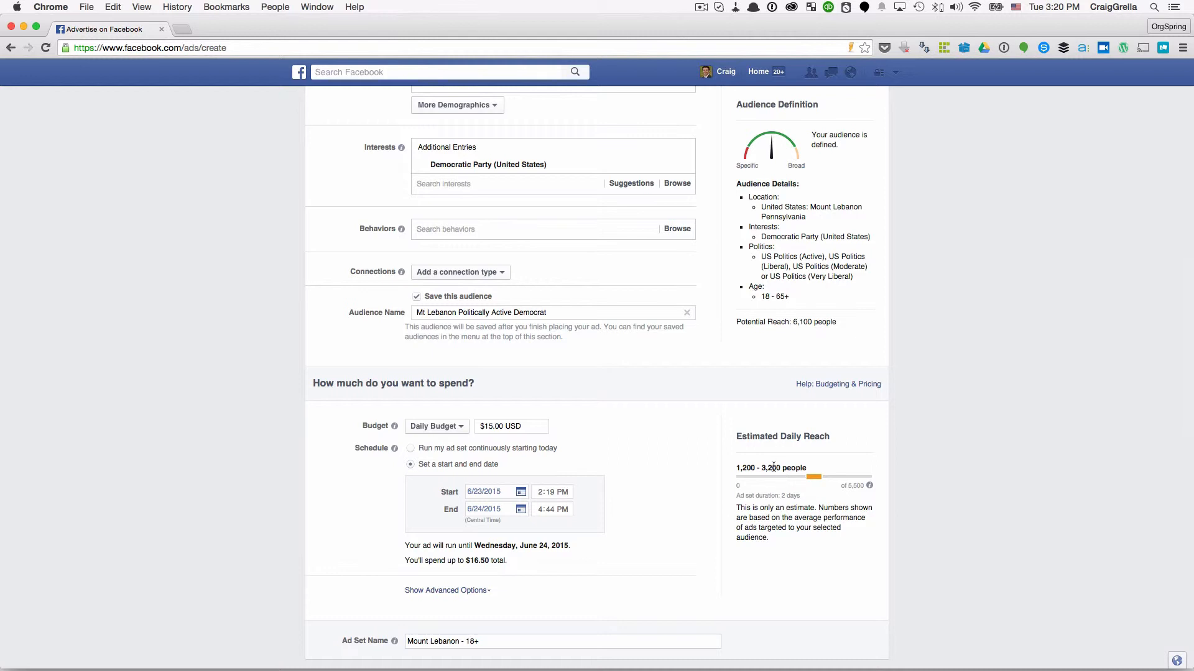
Examine the advanced options for Page like pricing and ad scheduling, keeping the pricing on getting the most likes at the best price.
click(487, 591)
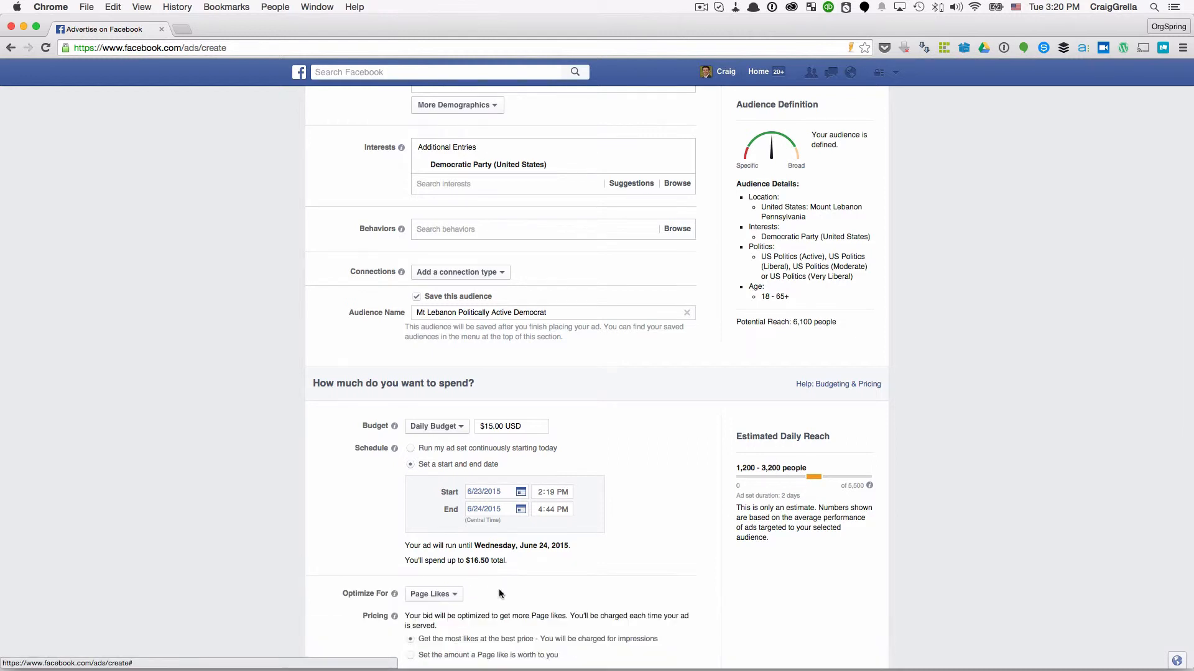
scroll(498, 588, down, 5)
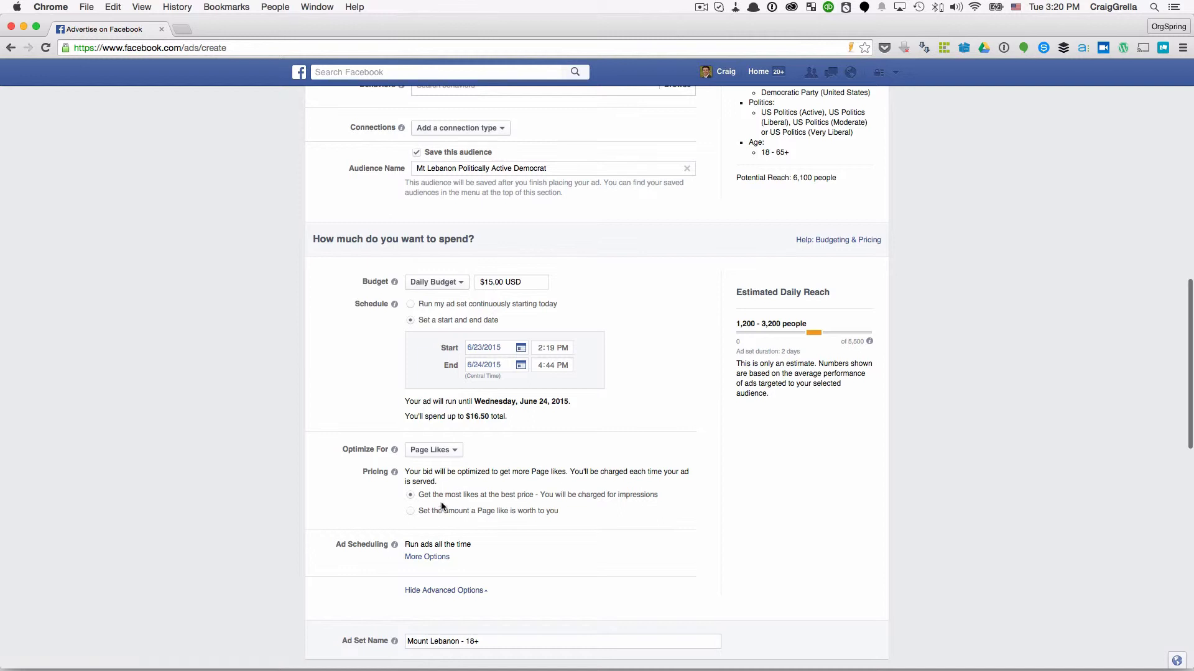
click(494, 511)
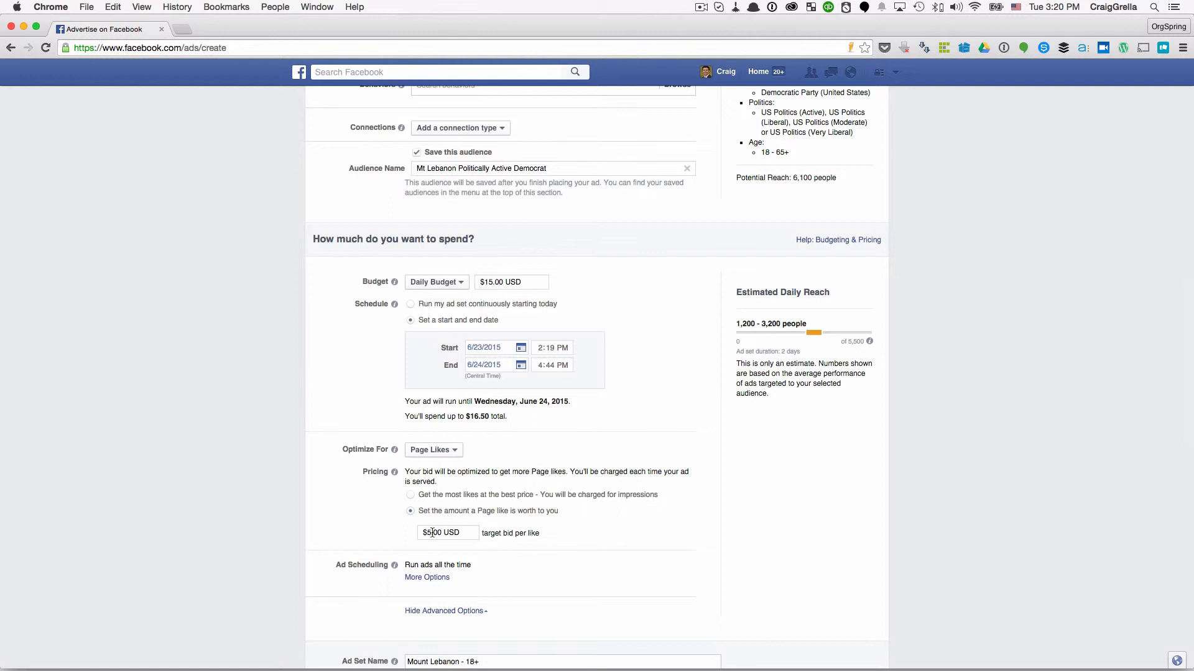
drag(427, 533, 454, 533)
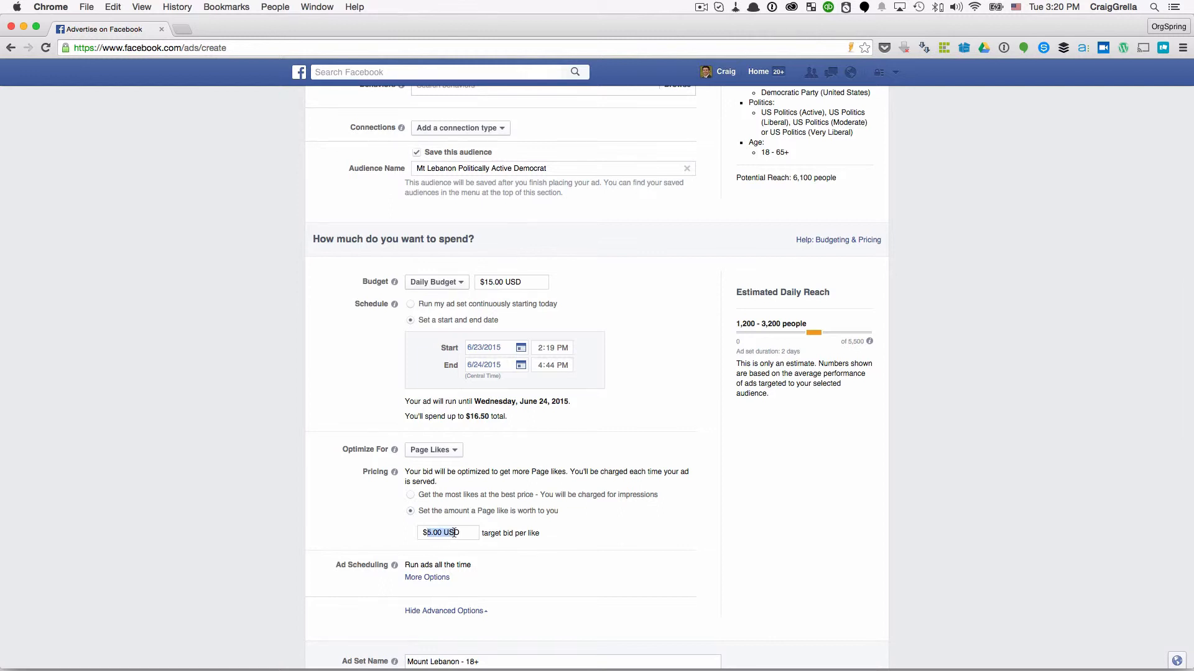
click(433, 498)
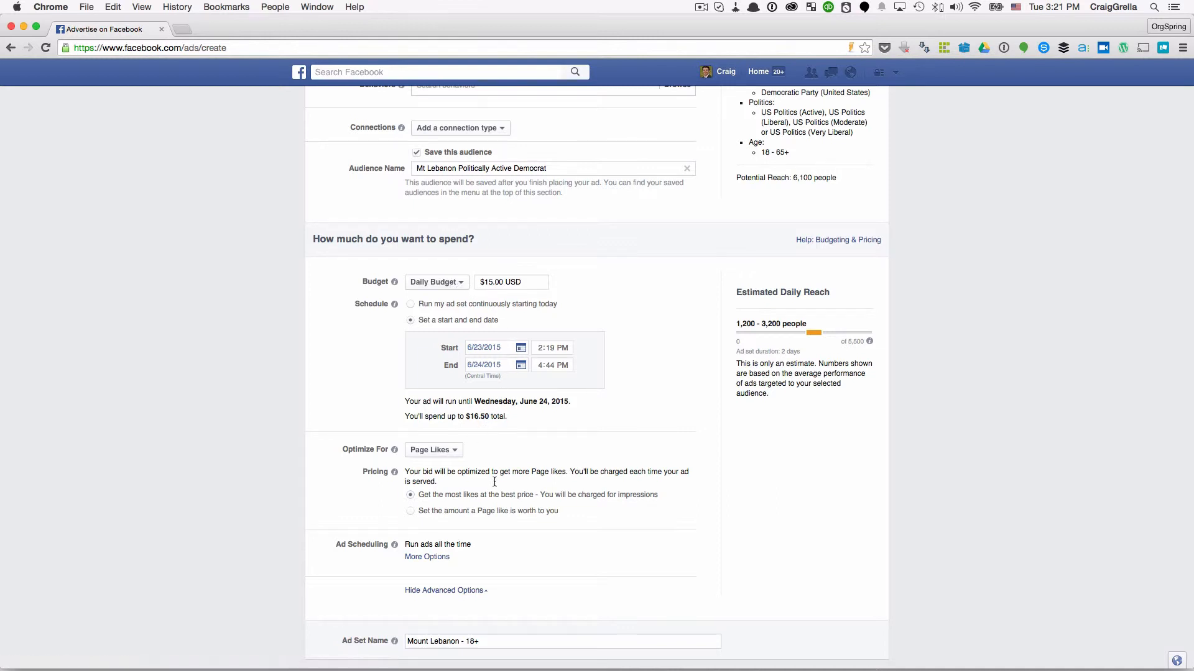
click(444, 557)
scroll(443, 559, down, 3)
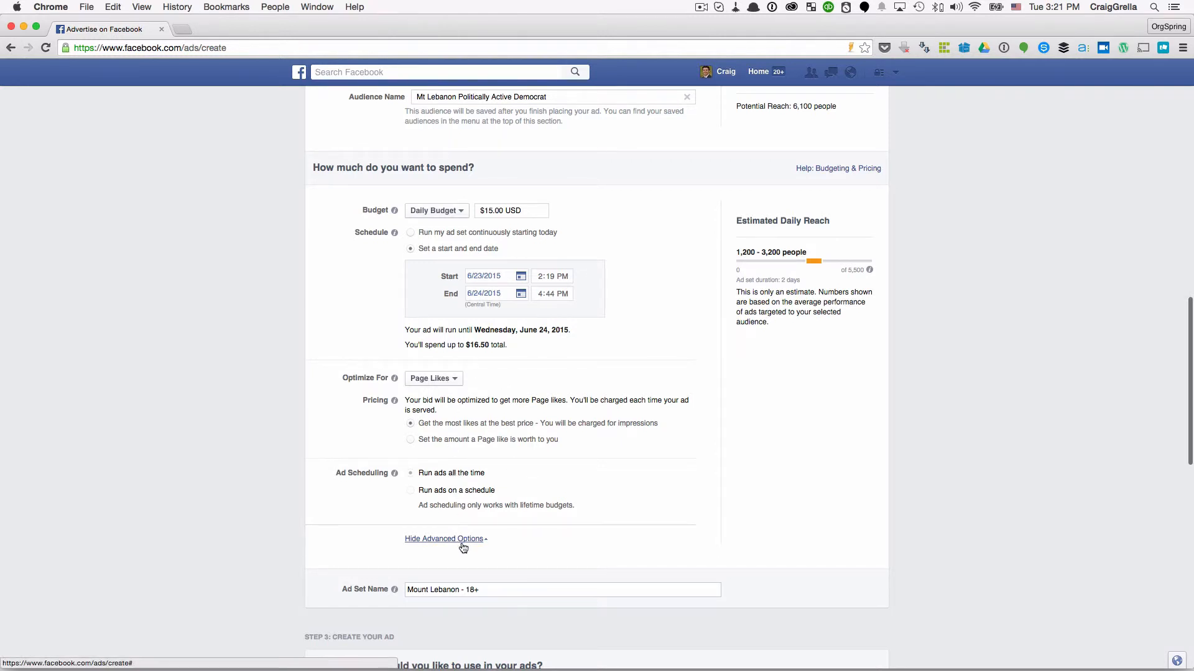
Extend the ad set name to "Mount Lebanon - 18+ Politically Active Democrat".
scroll(500, 584, down, 2)
scroll(501, 583, down, 1)
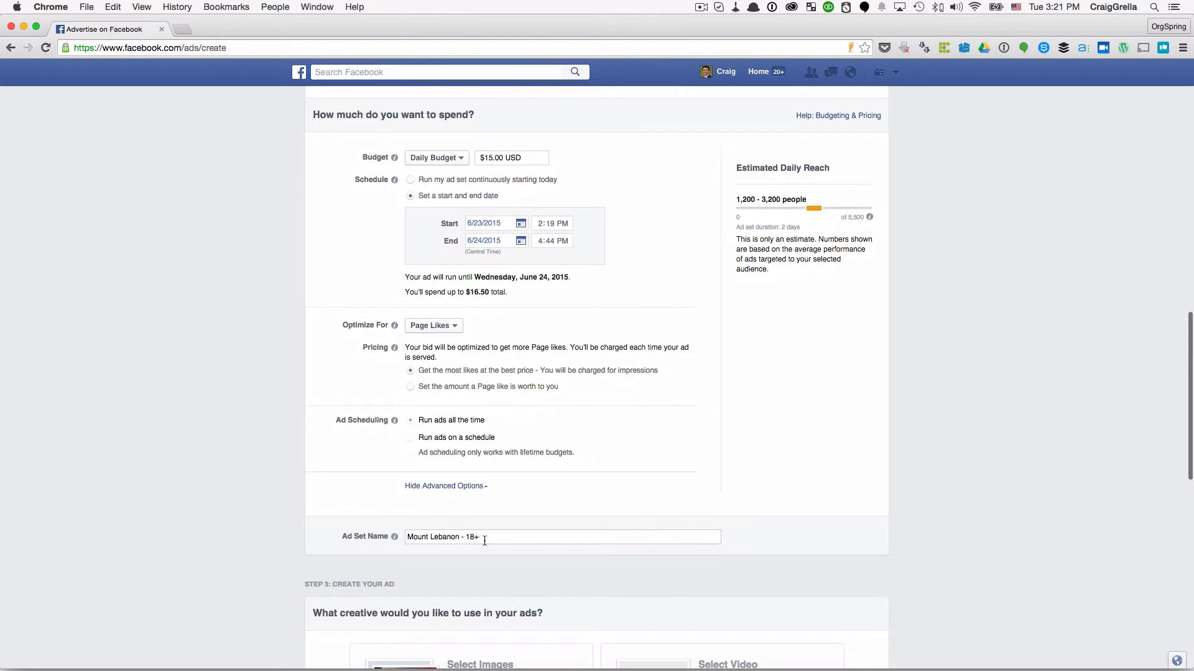
drag(487, 537, 405, 537)
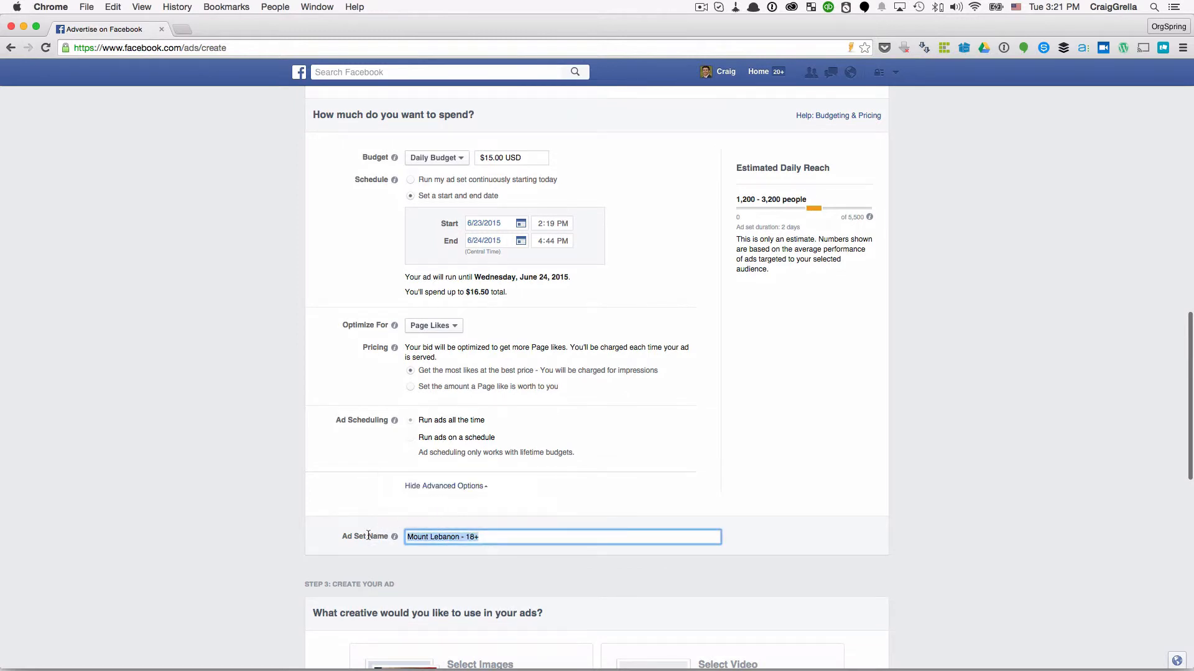
mouse_move(395, 541)
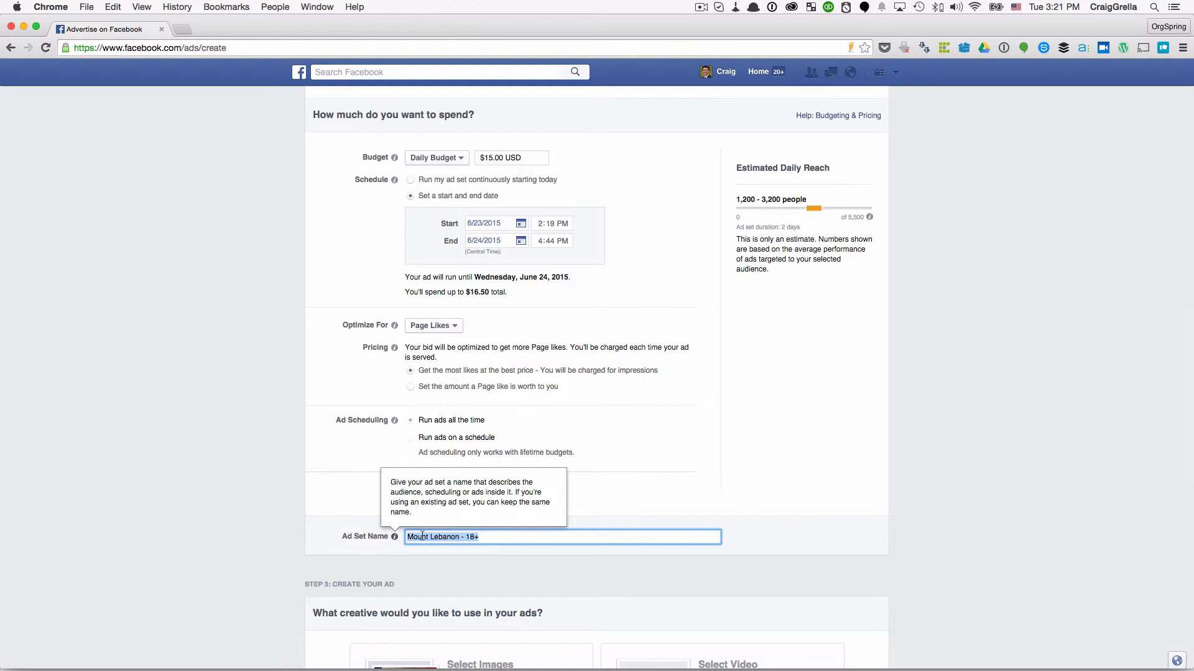
click(477, 537)
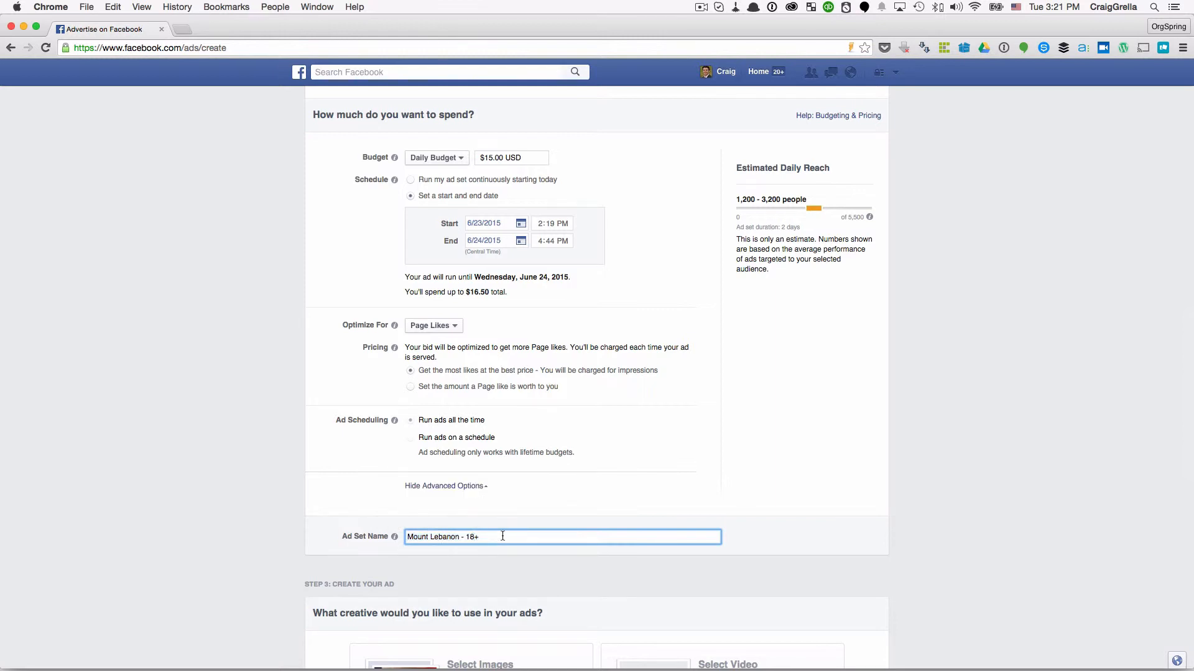
text(Politically Active Democrat)
Open the image selection for the ad creative to check the chosen image and the options for adding more.
scroll(399, 525, down, 5)
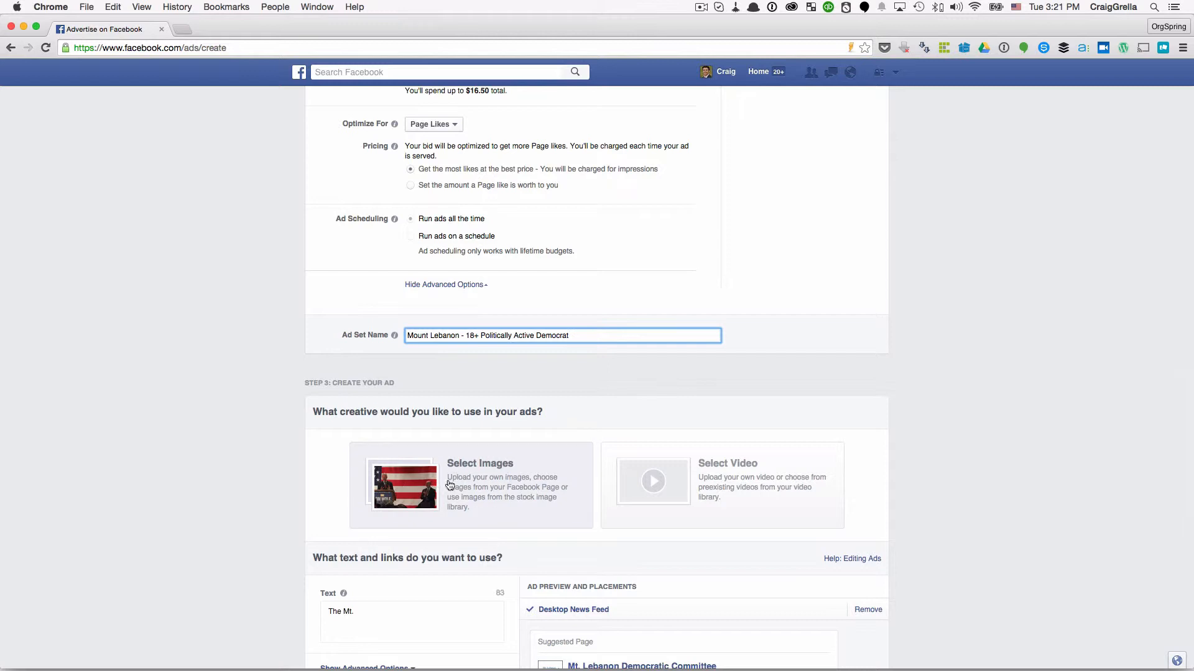
click(474, 480)
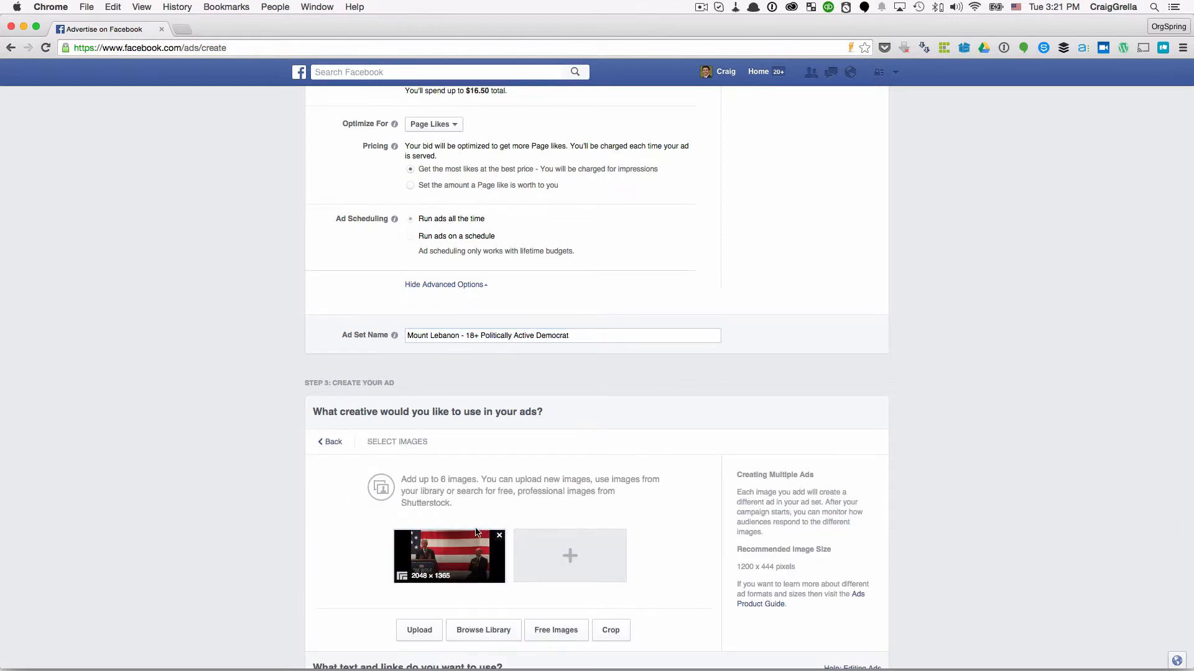
scroll(477, 533, down, 3)
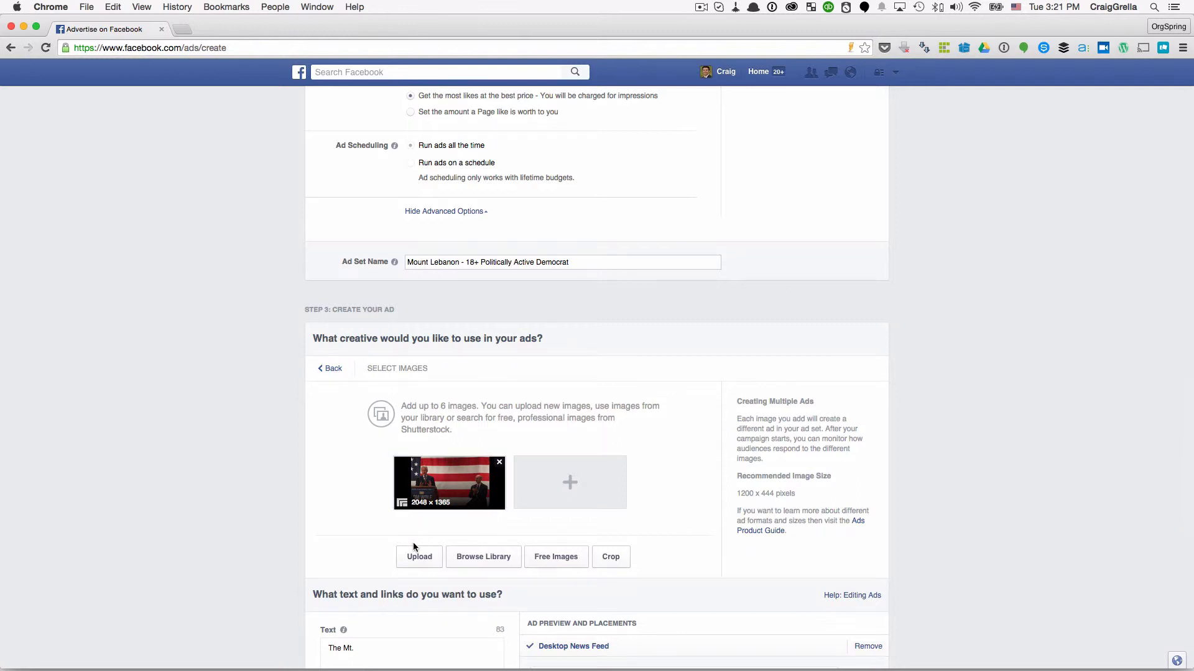
Replace the ad text with "We are committed to supporting democratic candidates and principles in Mt. Lebanon, PA.".
scroll(646, 472, down, 6)
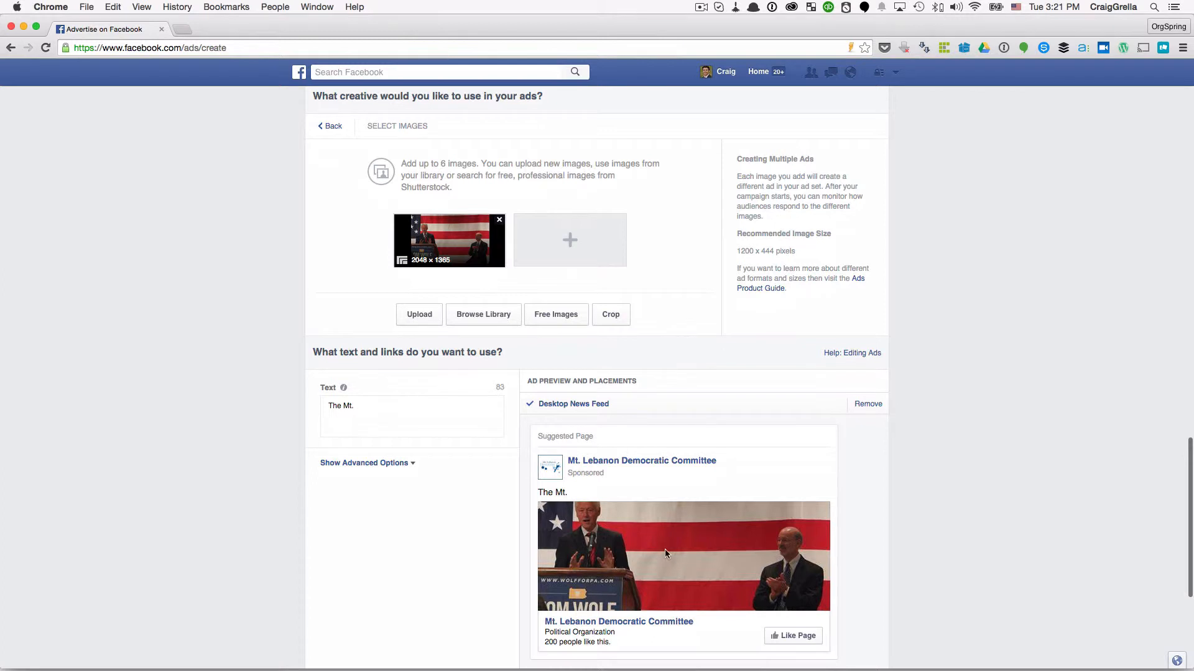
scroll(665, 550, down, 3)
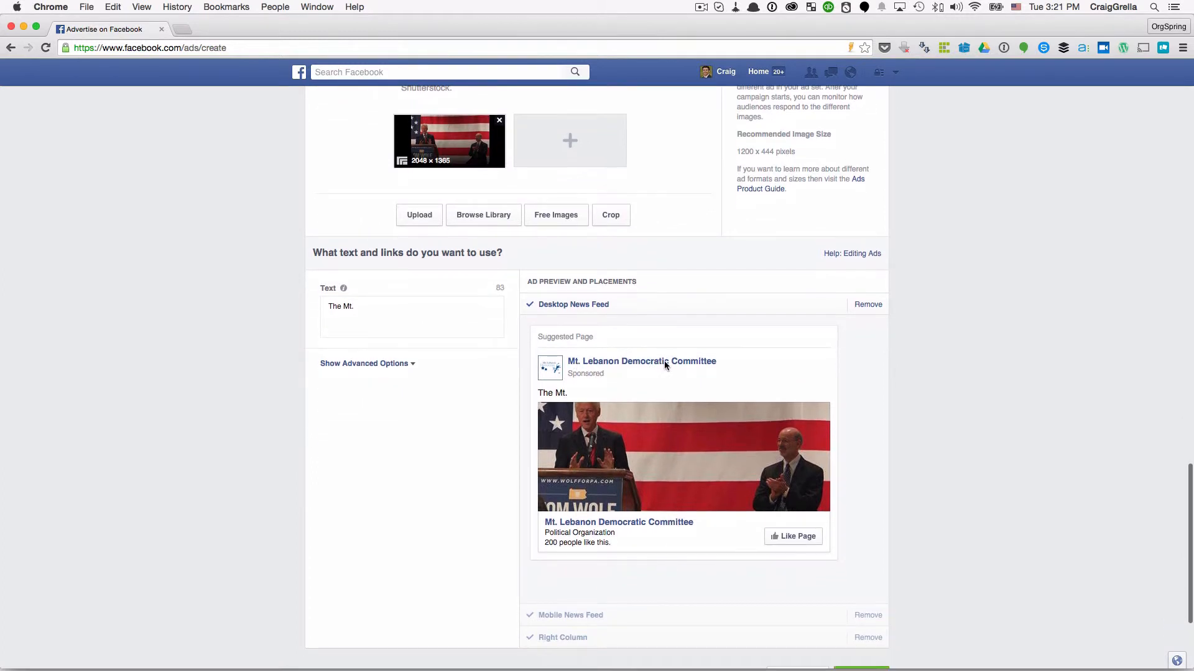
click(382, 308)
drag(383, 308, 303, 309)
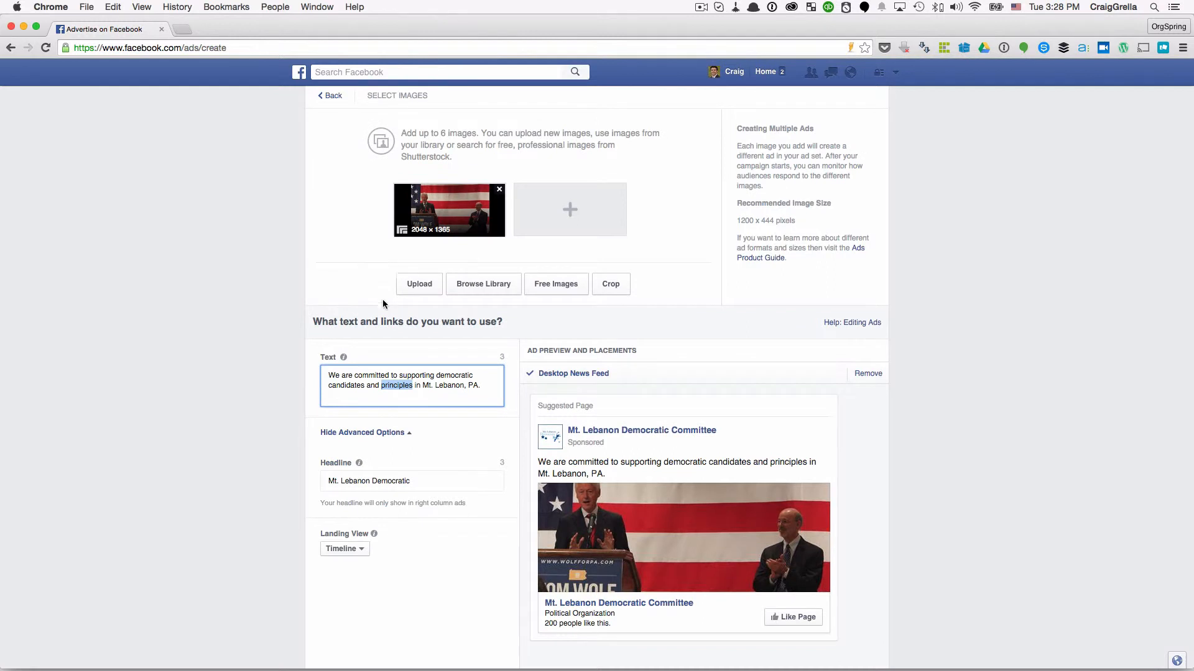
click(381, 386)
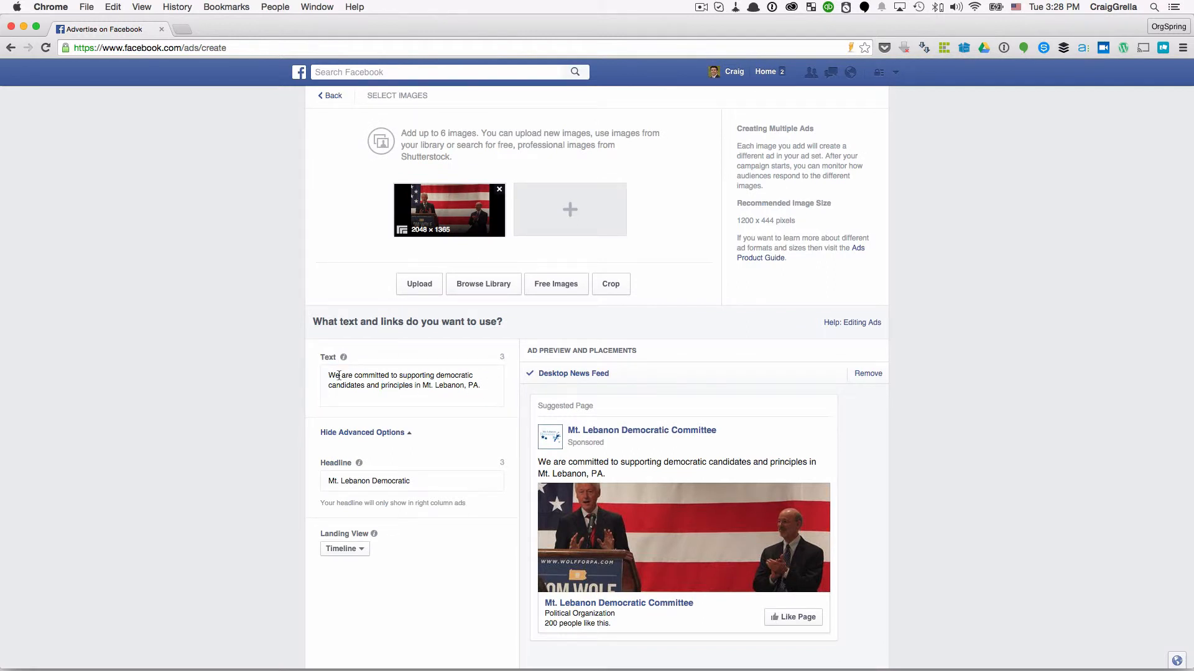
click(343, 379)
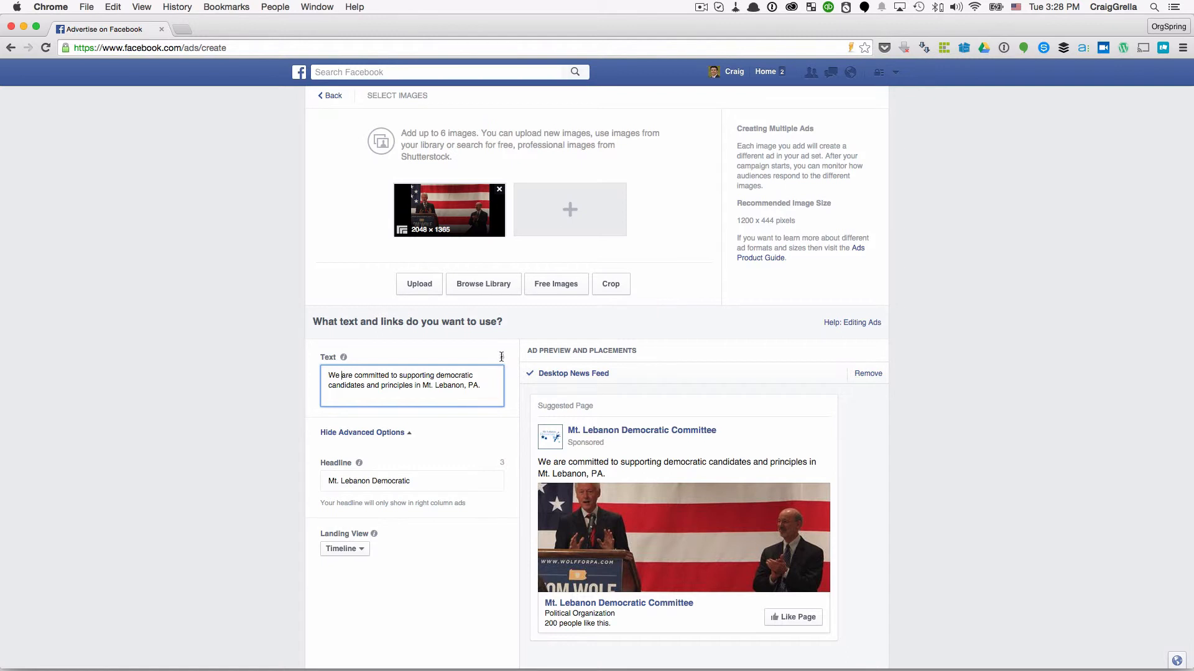
drag(501, 356, 508, 357)
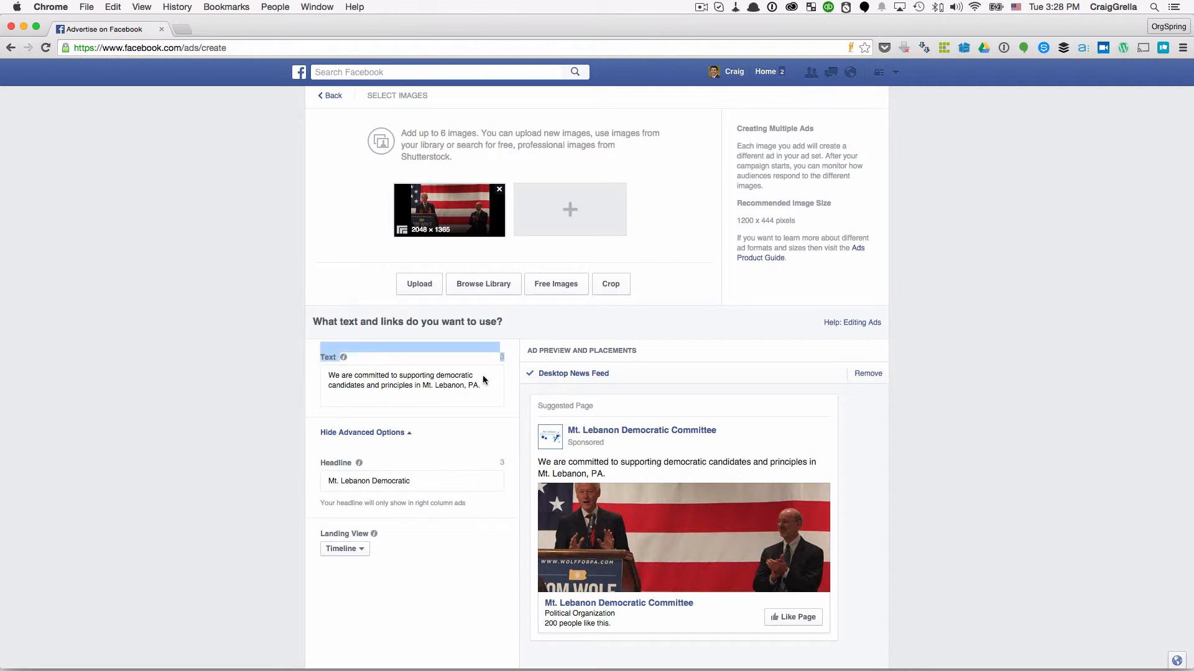
Replace the ad's headline with "Mt.Lebanon Democratic Cmt".
click(483, 377)
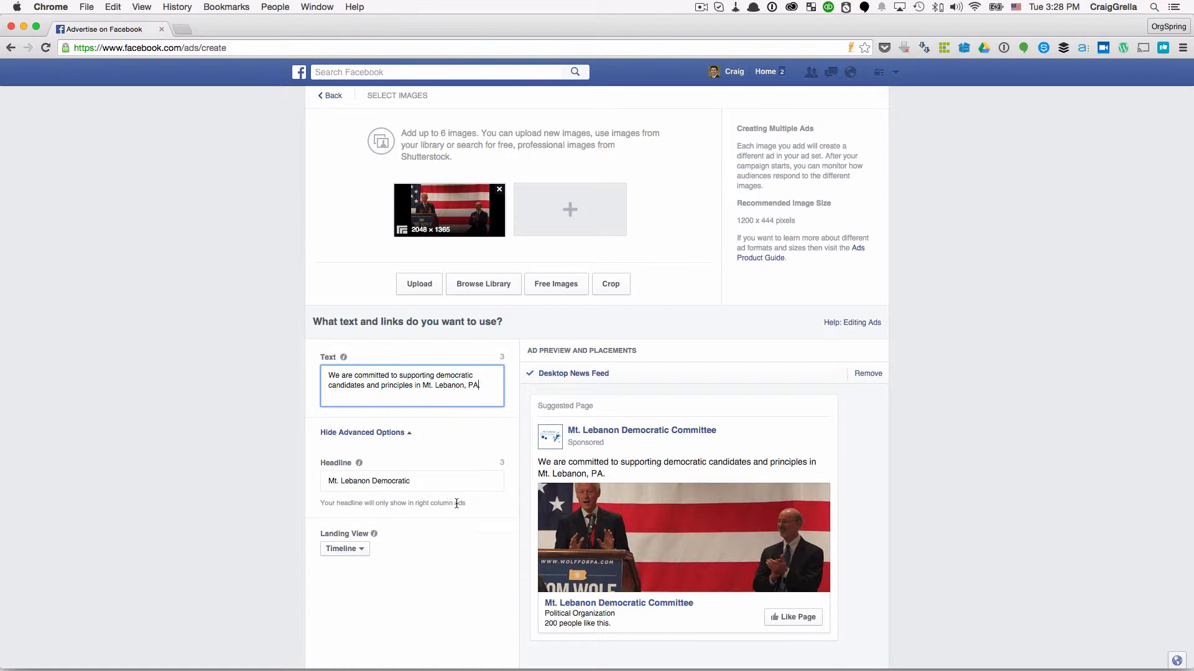
scroll(872, 266, up, 9)
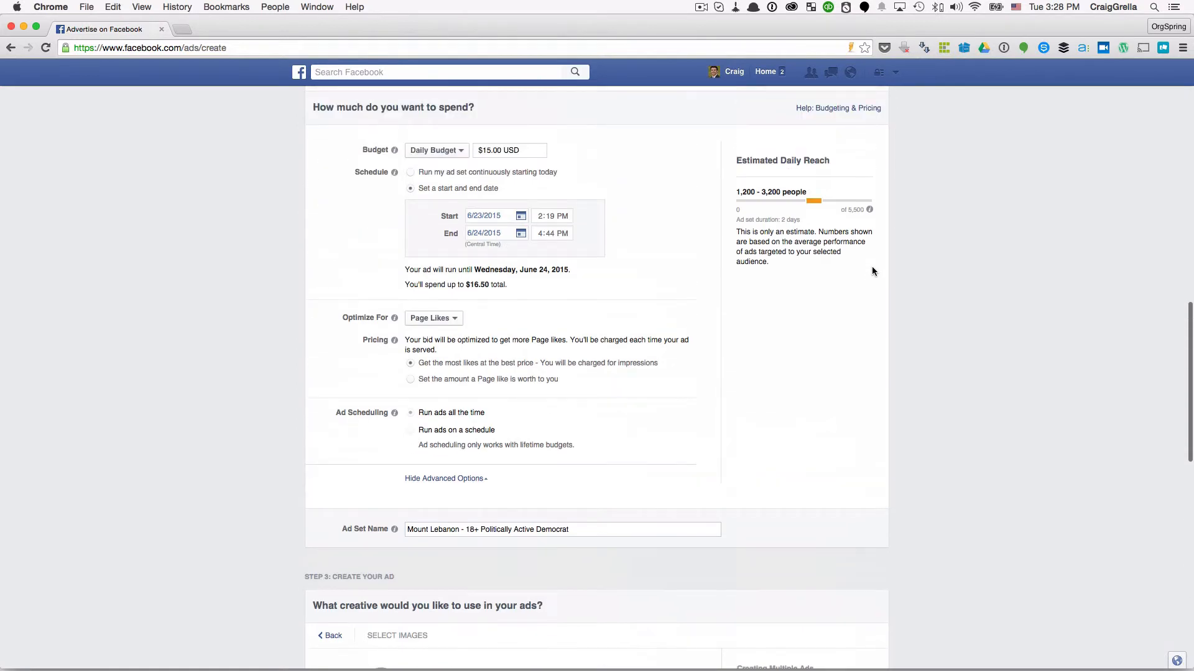
scroll(871, 270, down, 3)
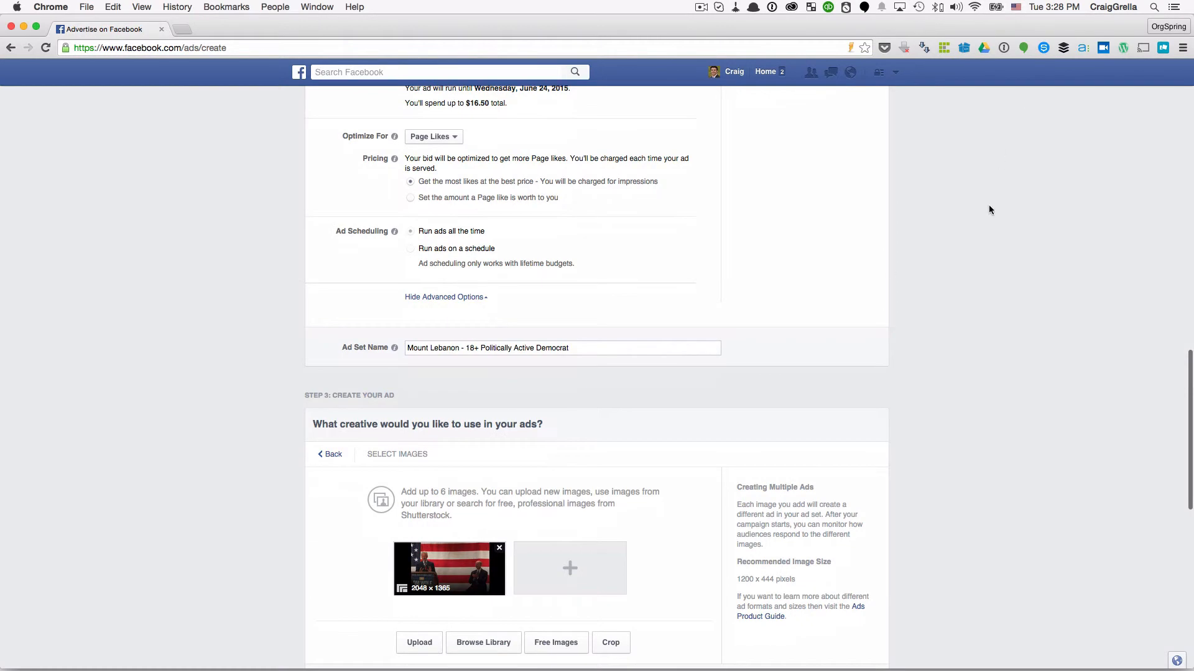
scroll(948, 261, down, 10)
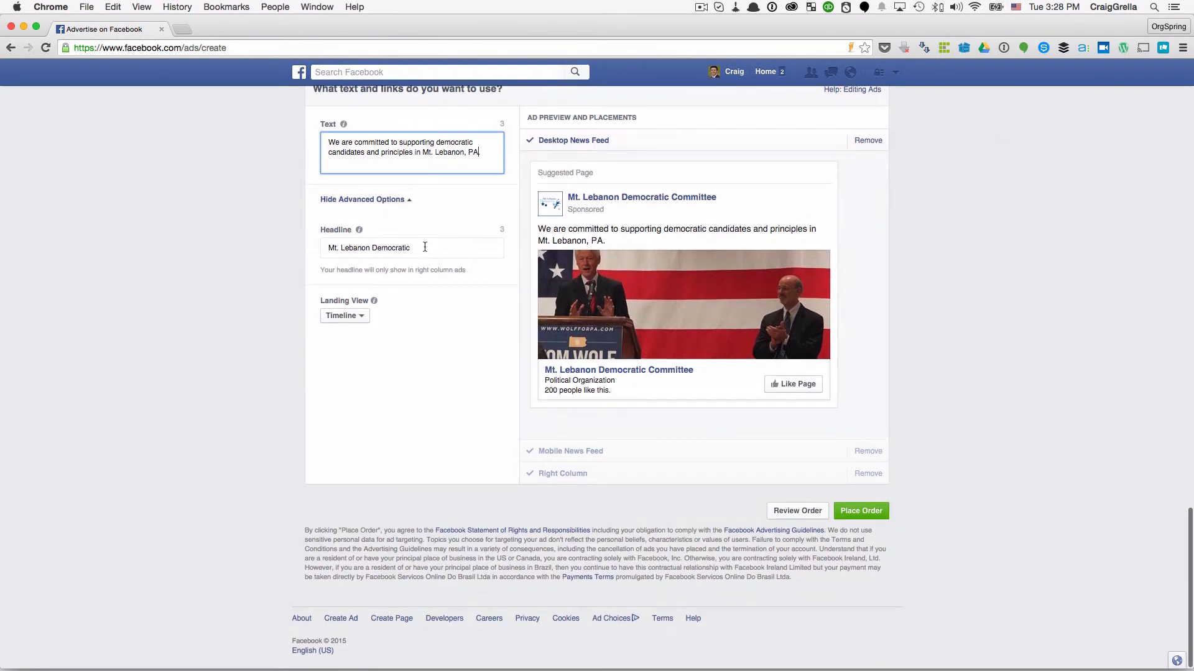
drag(425, 247, 302, 247)
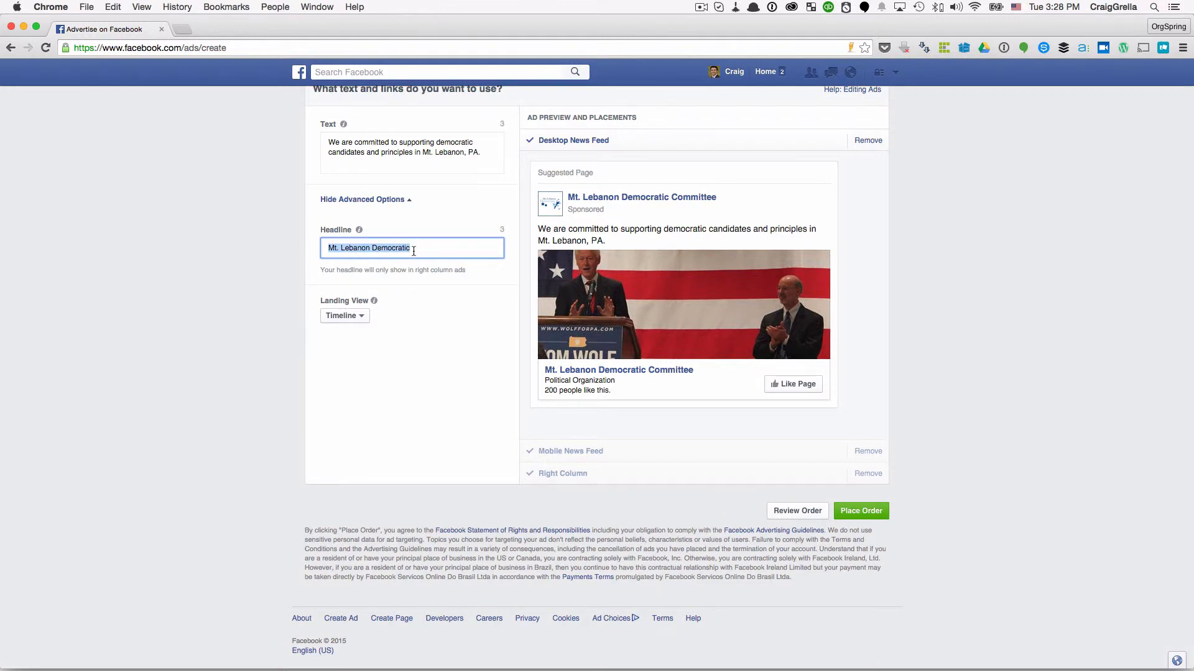
text(Mt Lebanon Democratic Cmt)
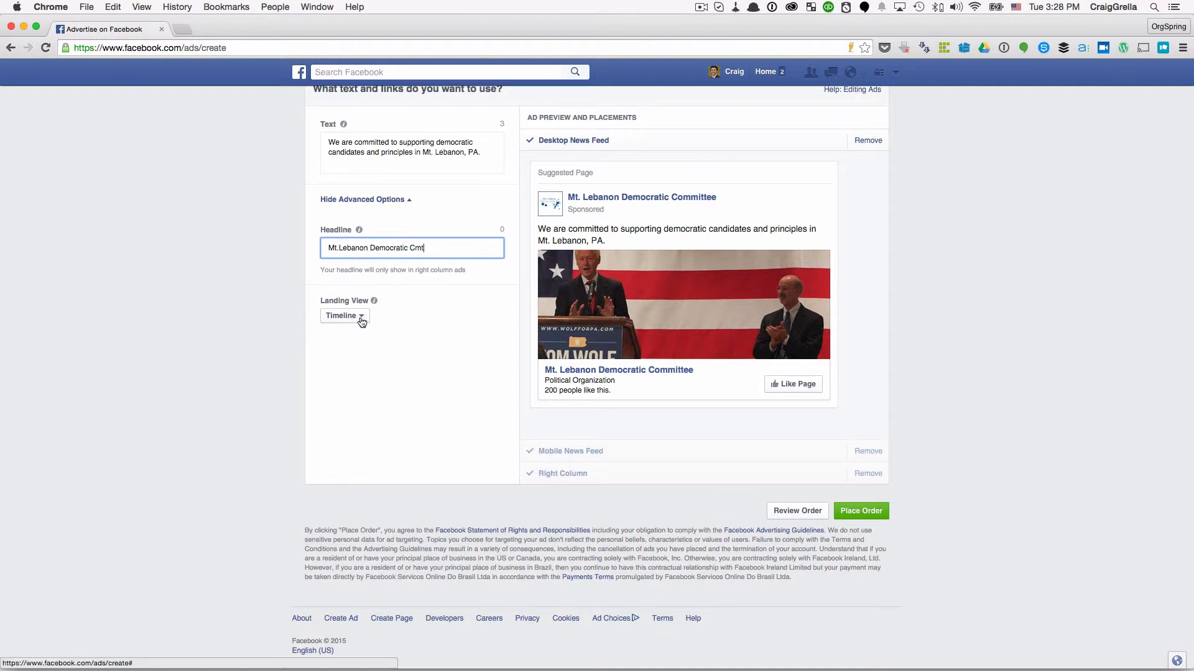
Check the explanation and available choices for the ad's Landing View, keeping it on Timeline.
mouse_move(374, 304)
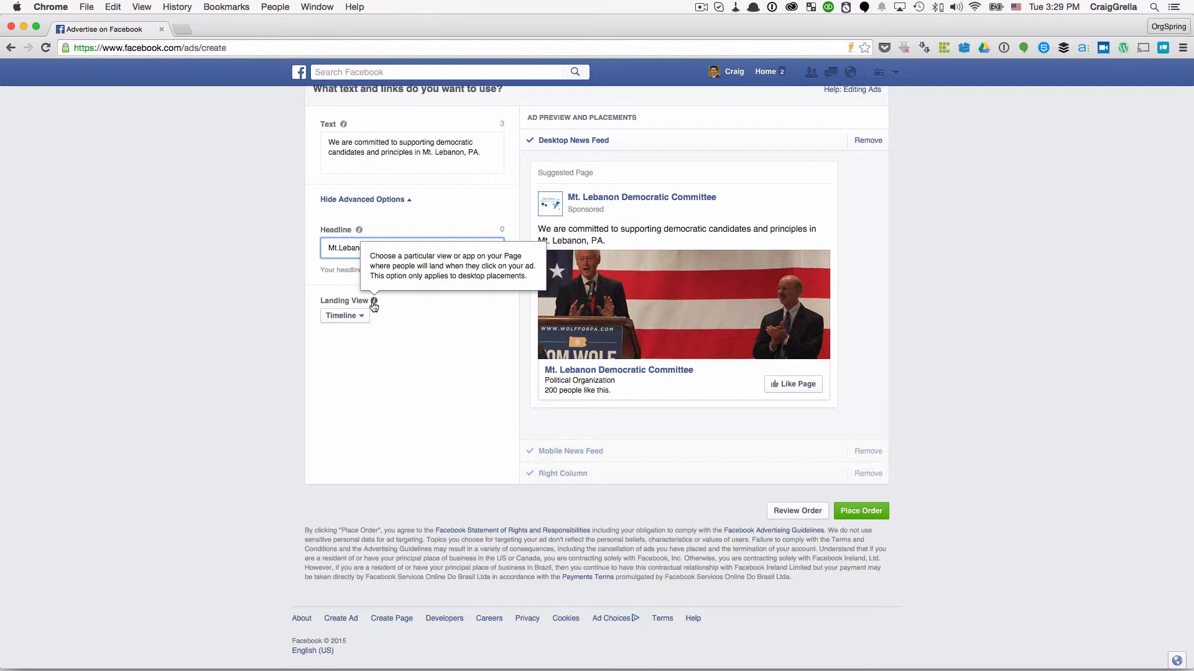
click(363, 318)
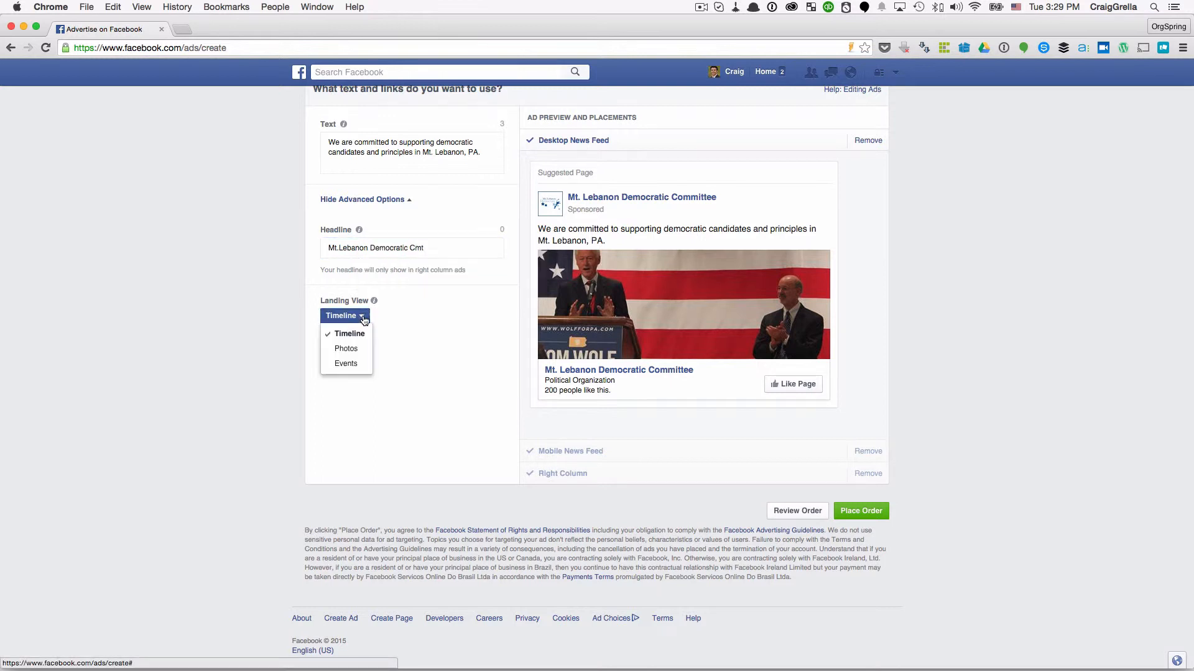
click(426, 350)
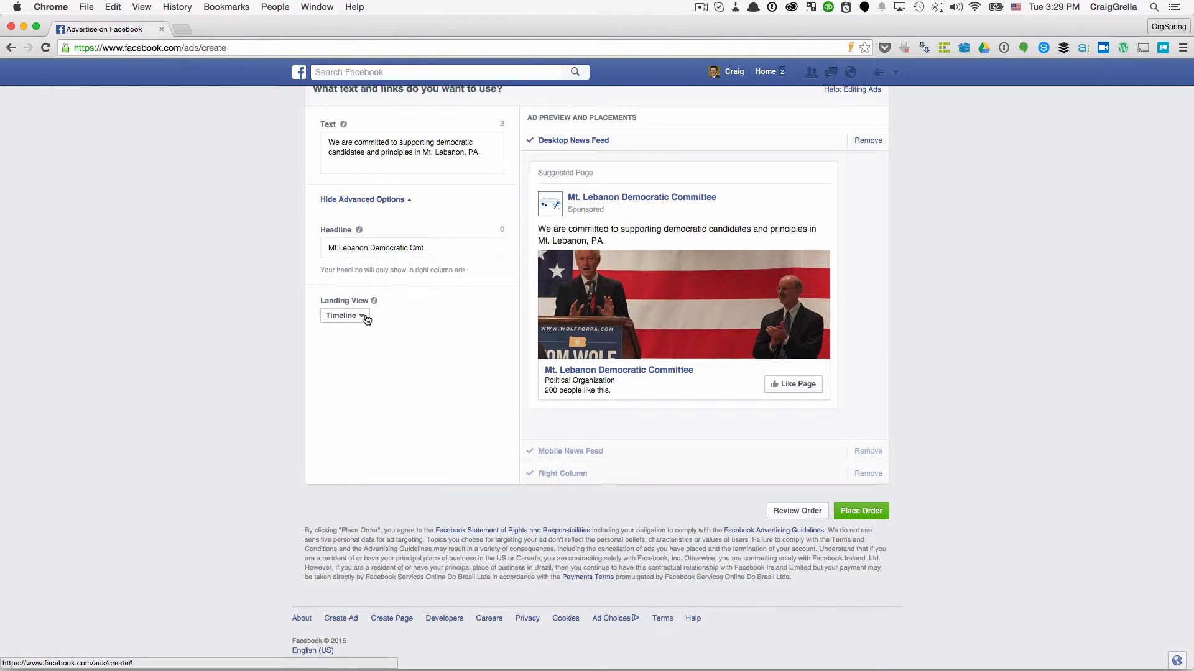
Review the campaign objective and the audience settings, including location, age, politics, interests and the saved audience name.
scroll(423, 322, up, 5)
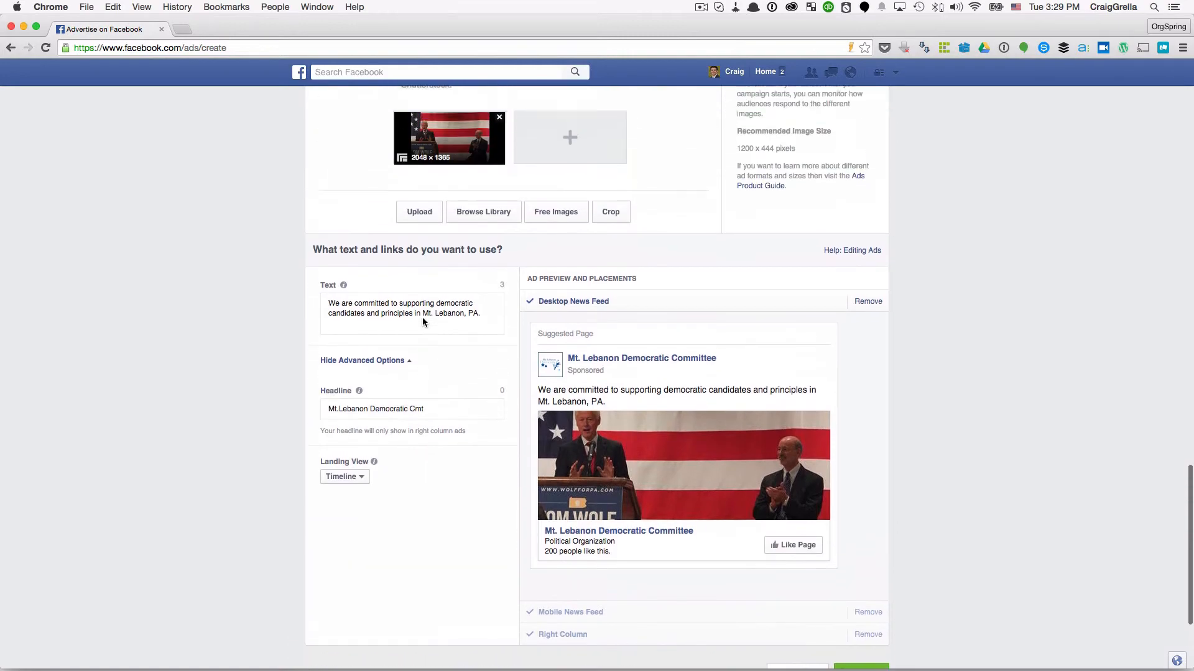
scroll(423, 322, up, 4)
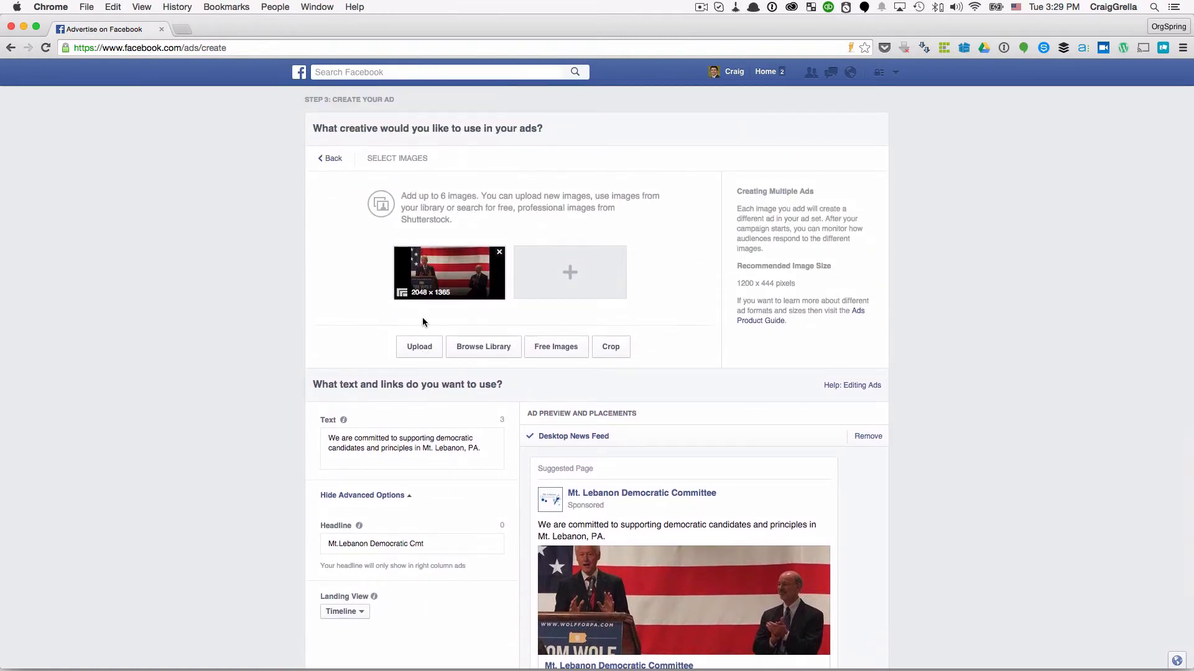
scroll(423, 322, up, 20)
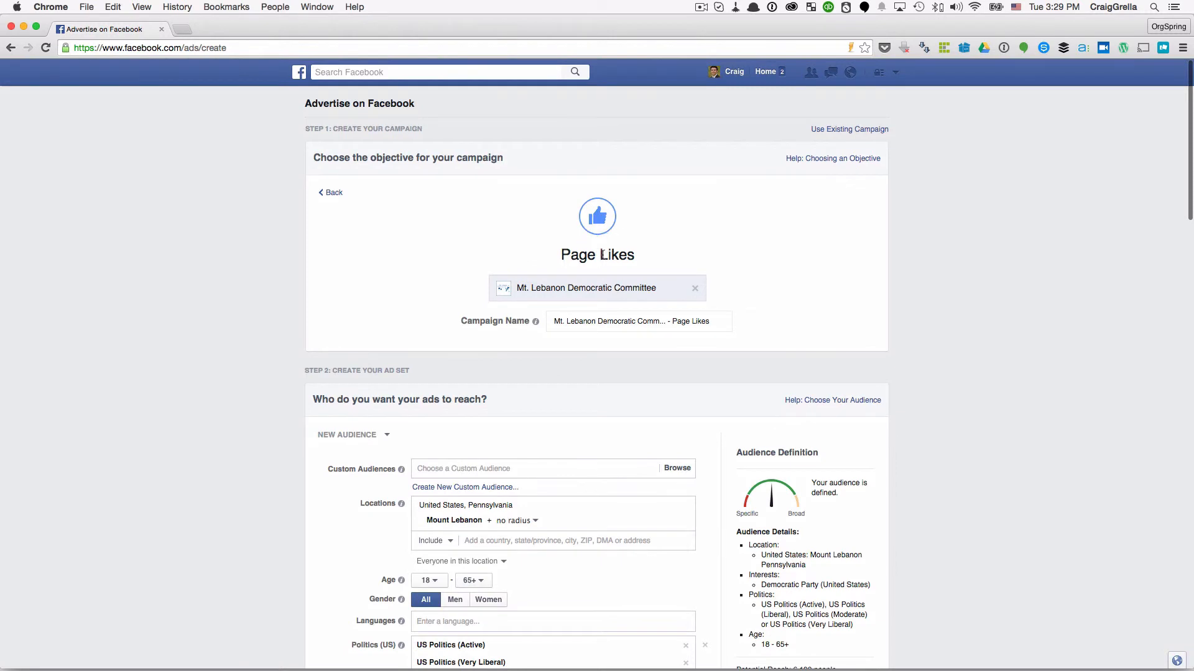
scroll(574, 287, down, 5)
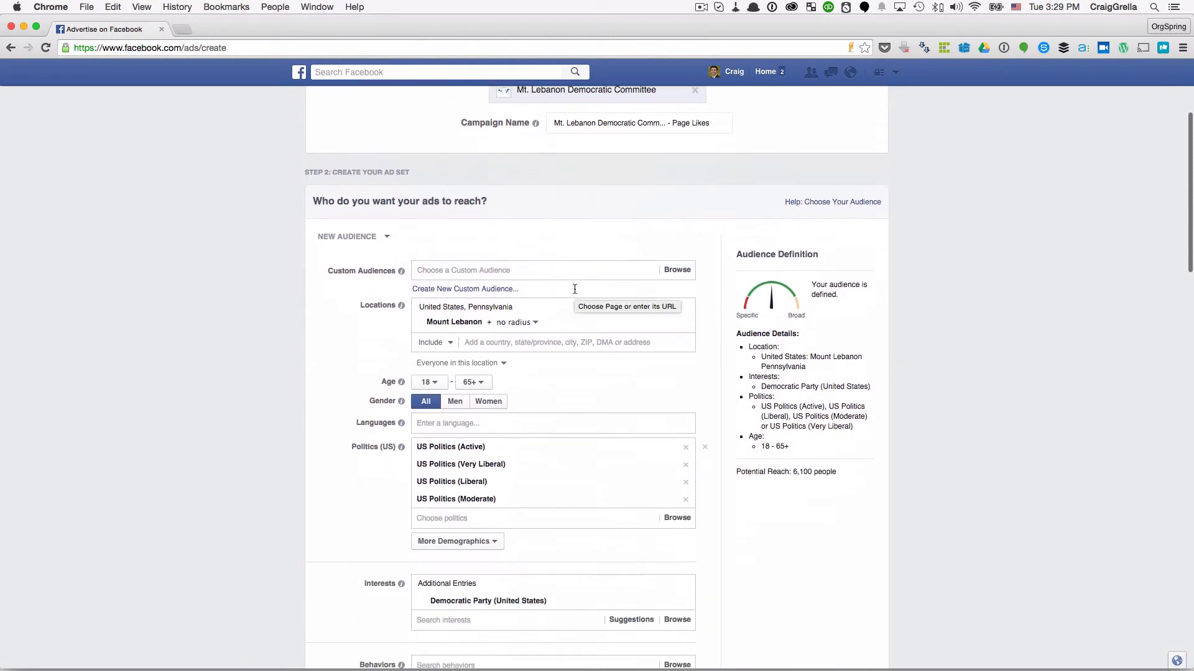
scroll(541, 308, down, 2)
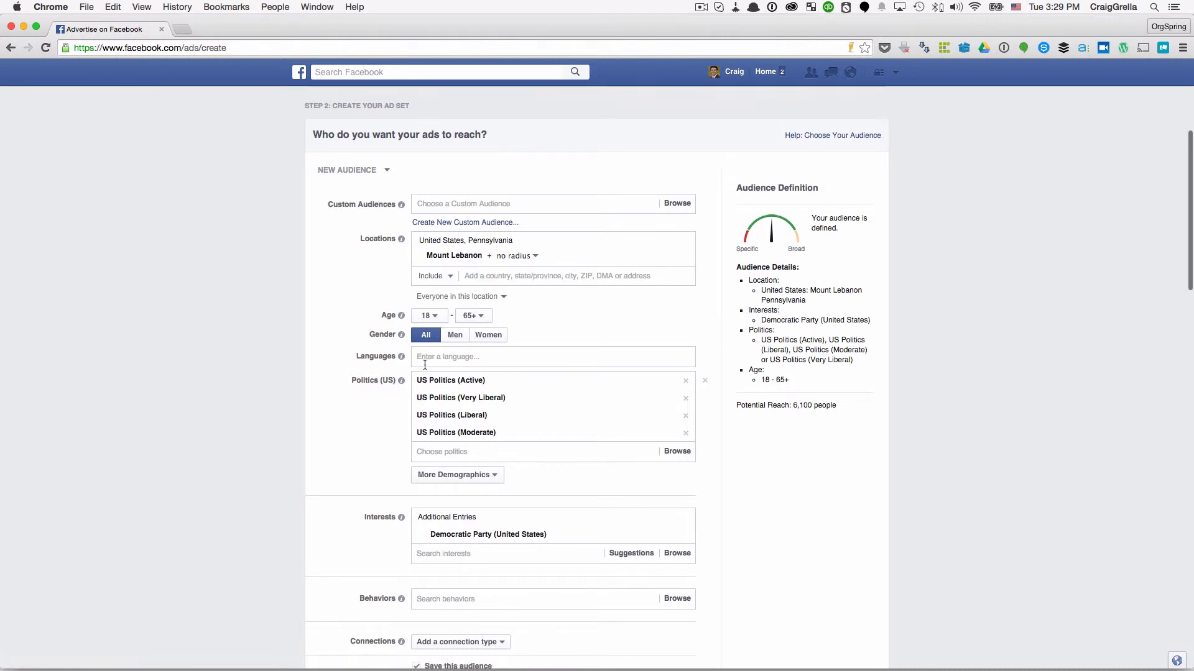
scroll(427, 360, down, 3)
mouse_move(433, 287)
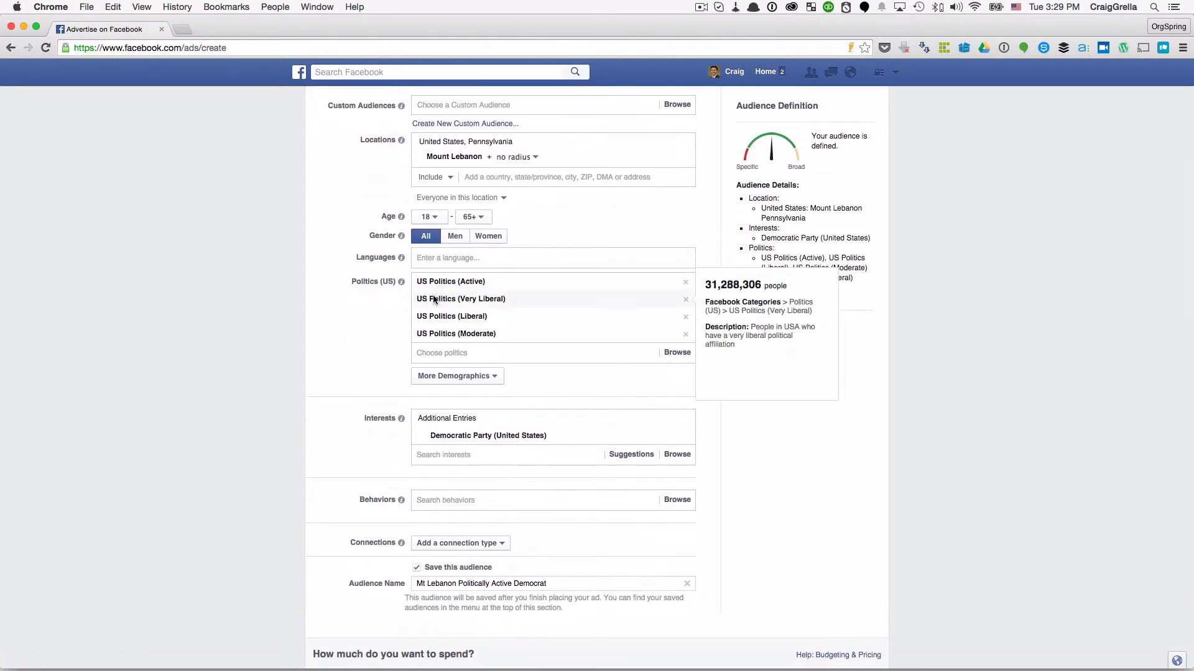
scroll(427, 334, down, 4)
mouse_move(475, 295)
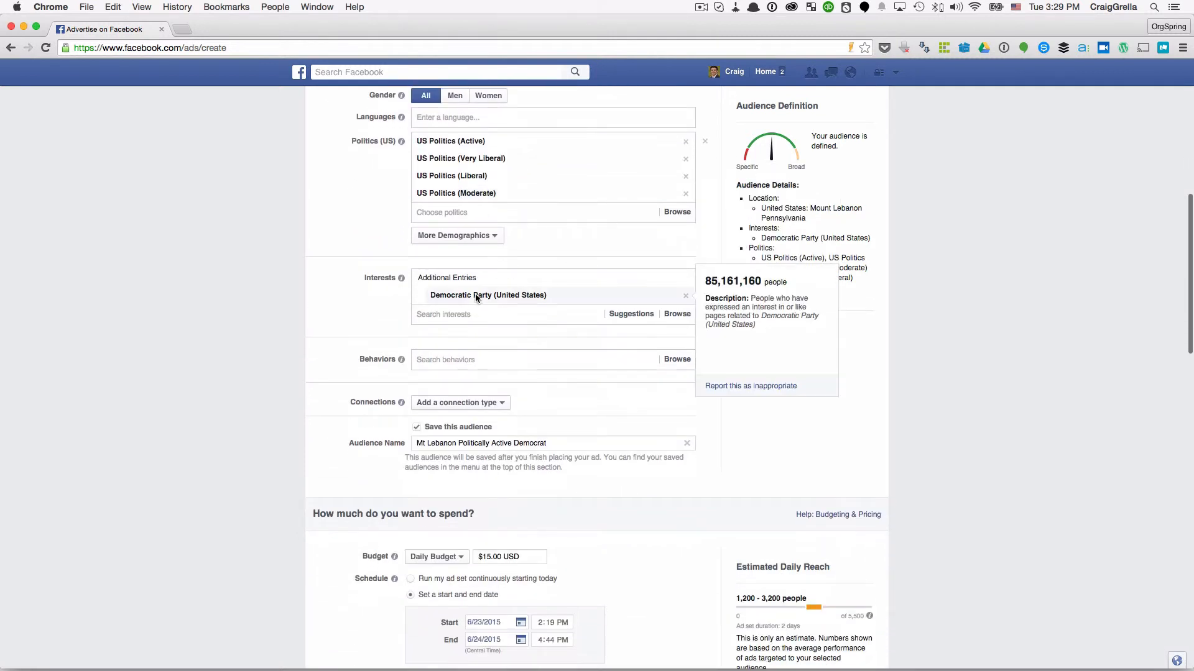
scroll(472, 296, down, 4)
scroll(468, 293, down, 3)
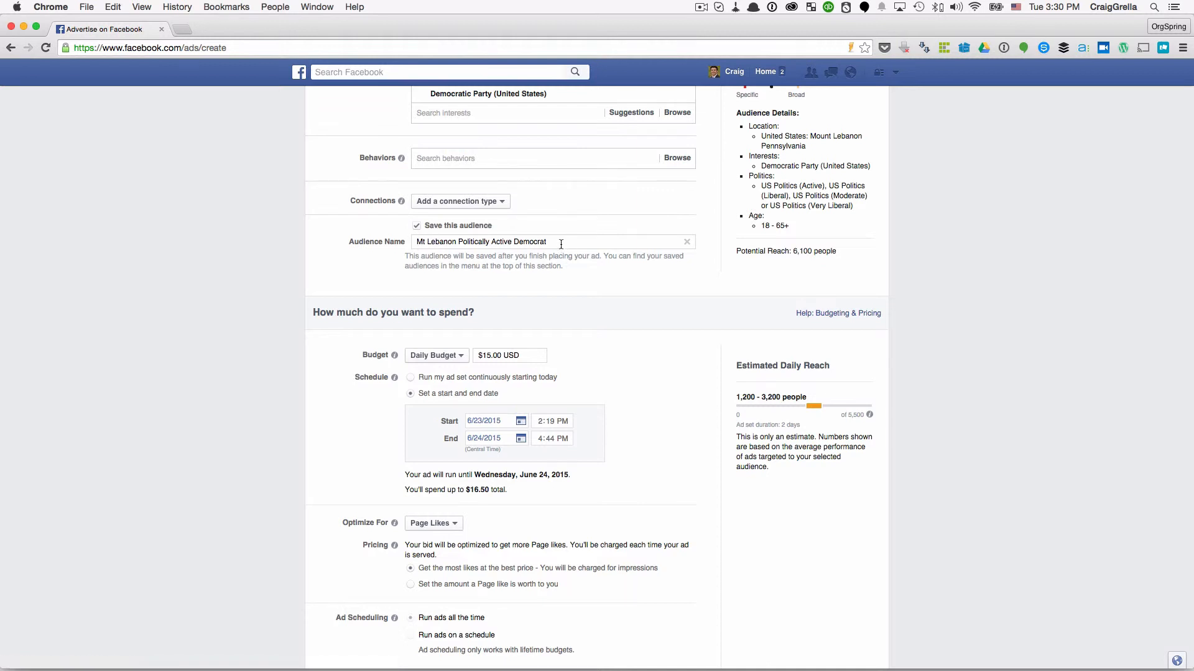
Review the budget, schedule, pricing, ad set name, and the ad's image, text and headline.
scroll(484, 338, down, 4)
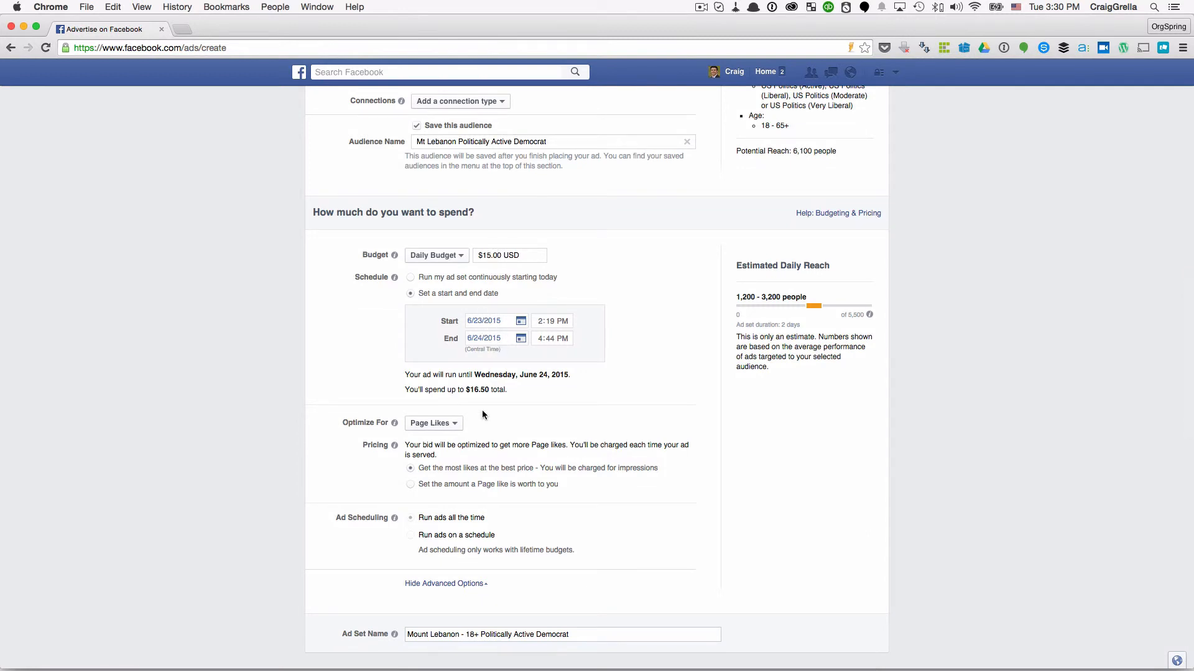
scroll(483, 411, down, 3)
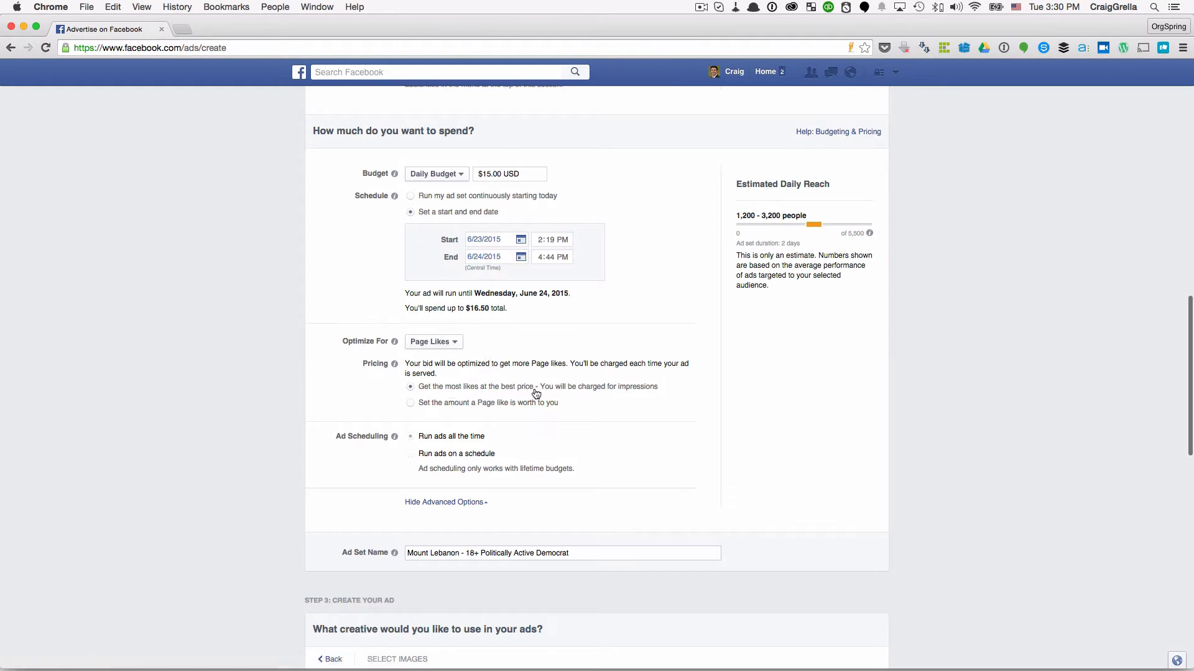
scroll(561, 394, down, 4)
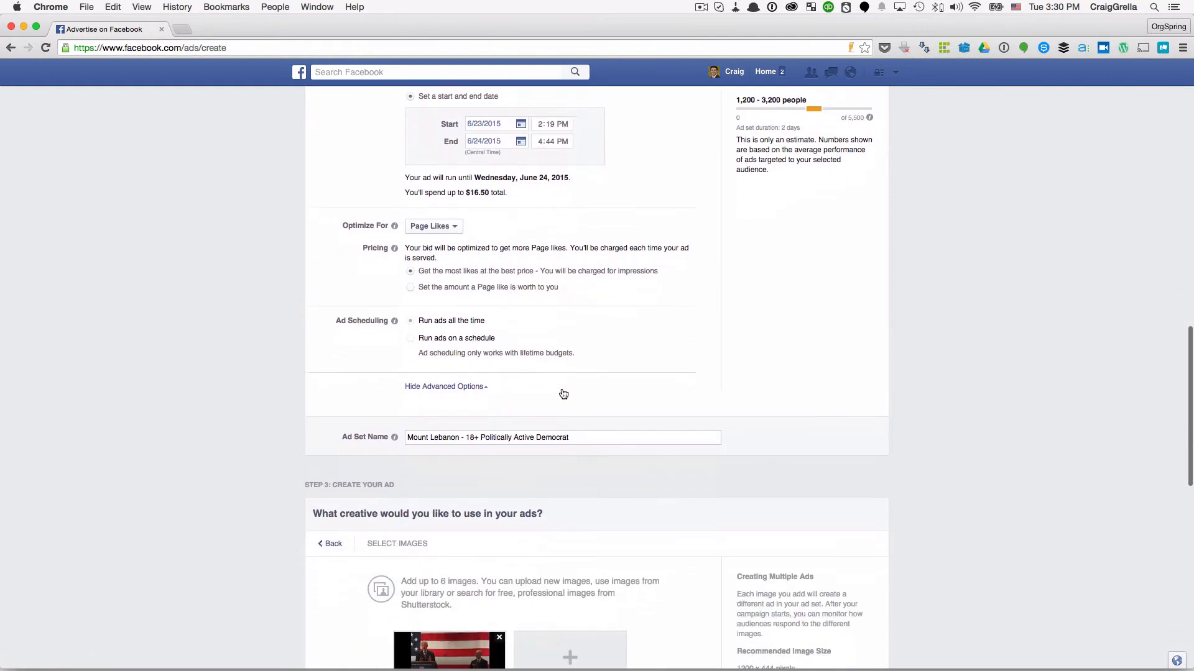
scroll(563, 394, down, 4)
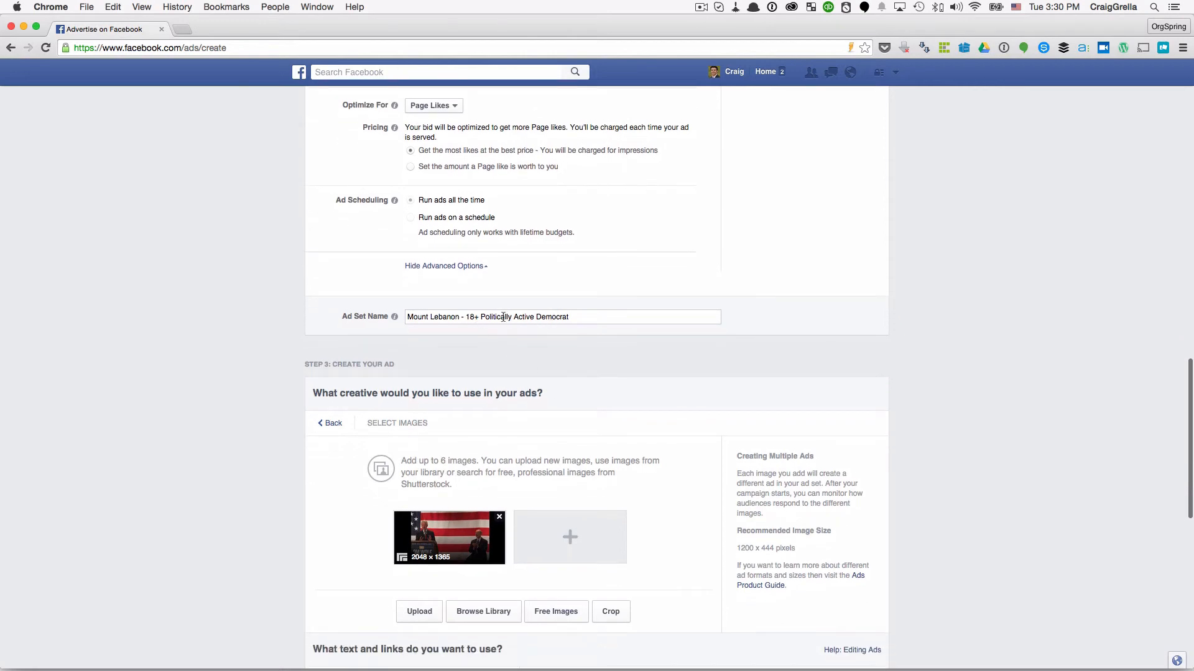
scroll(537, 395, down, 8)
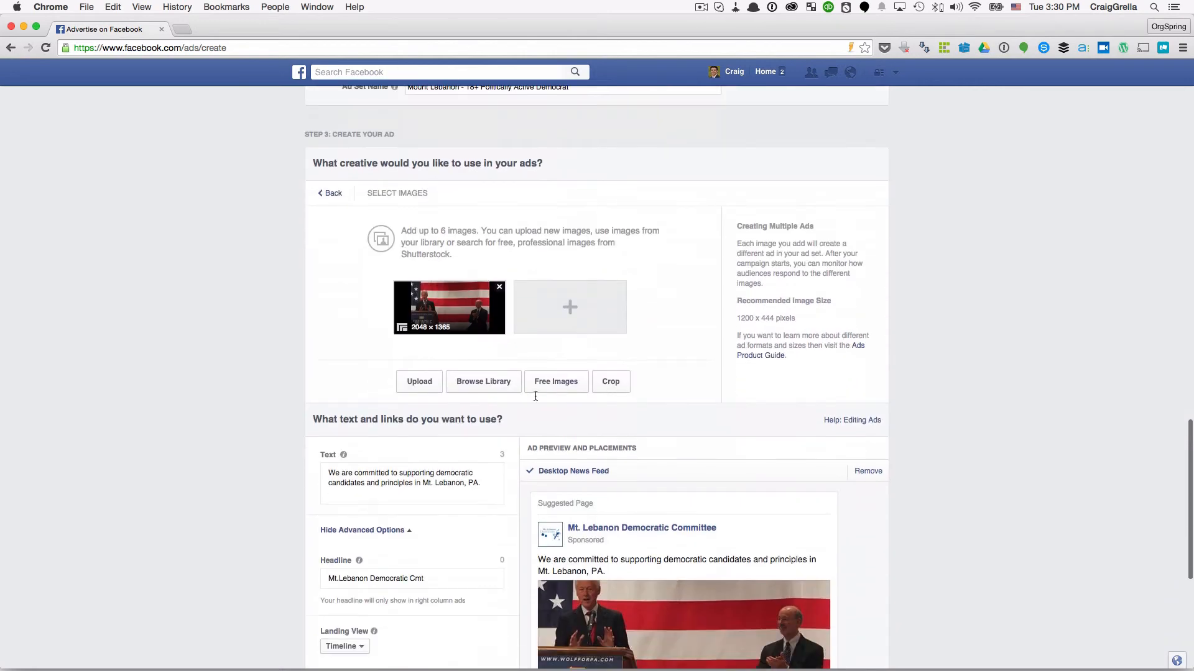
scroll(437, 429, down, 7)
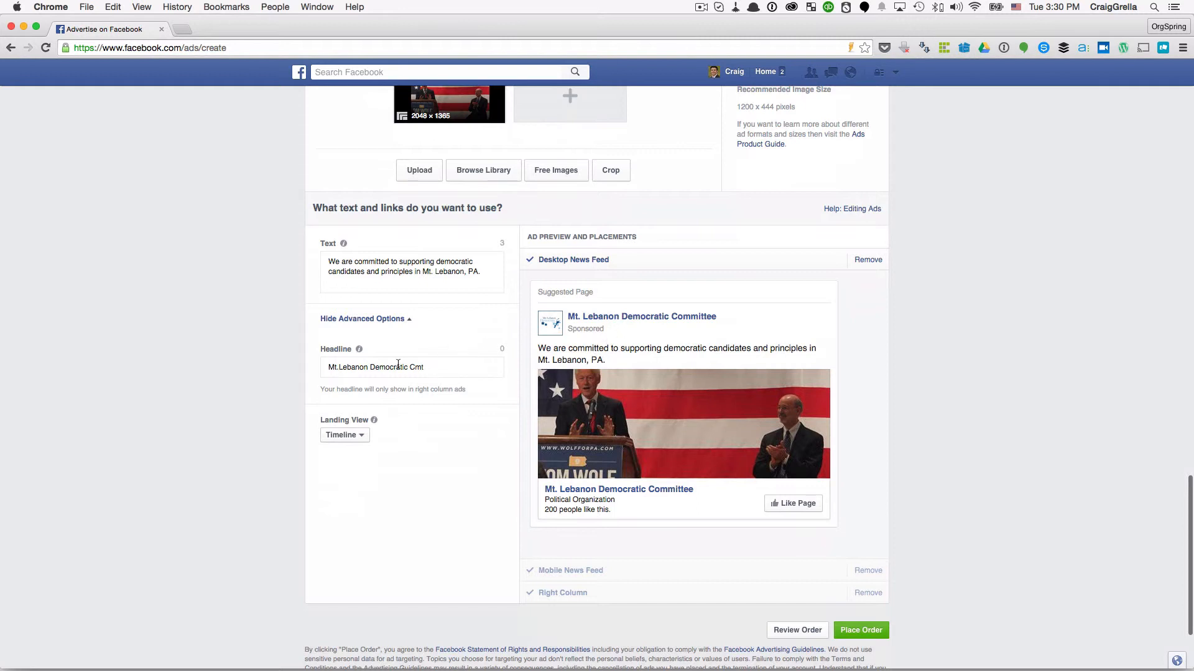
Preview the ad in the Mobile News Feed and Right Column placements.
scroll(694, 479, down, 3)
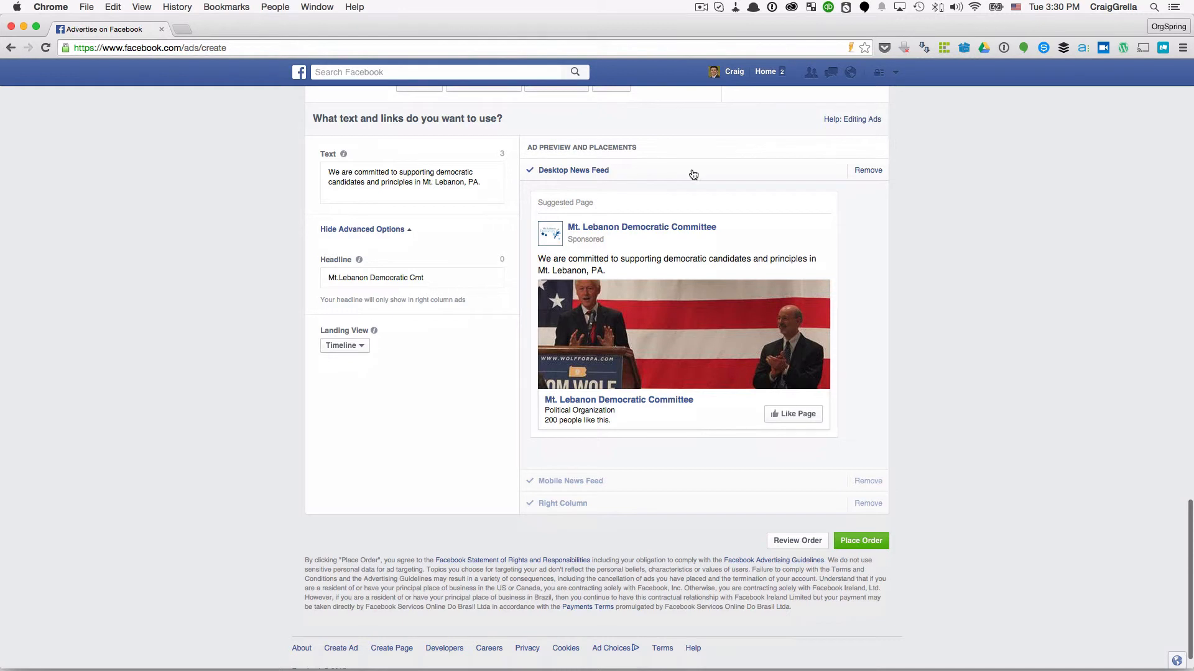
click(657, 482)
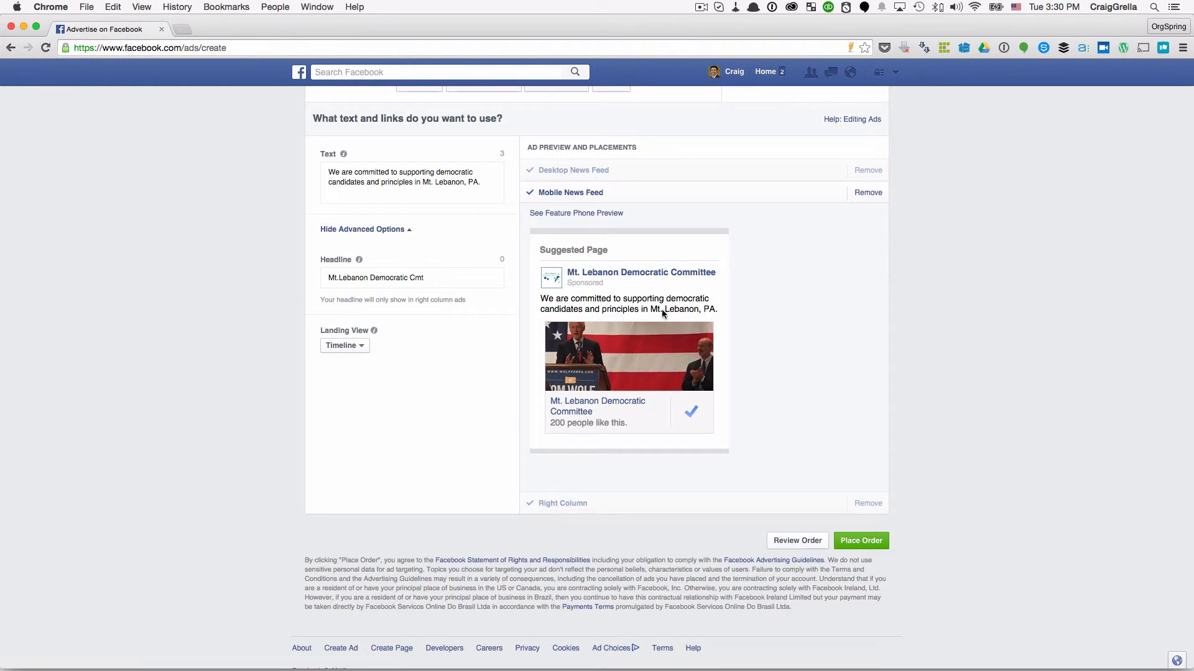
click(620, 504)
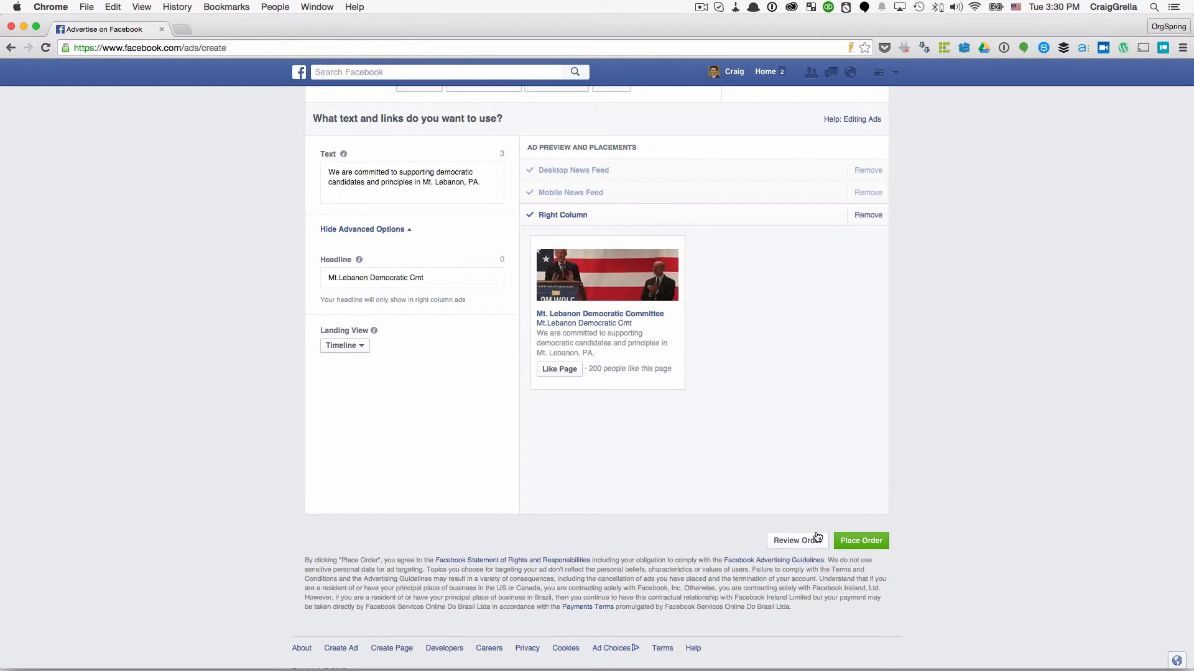
Place the order for the Page Likes ad and continue past the order confirmation.
click(864, 541)
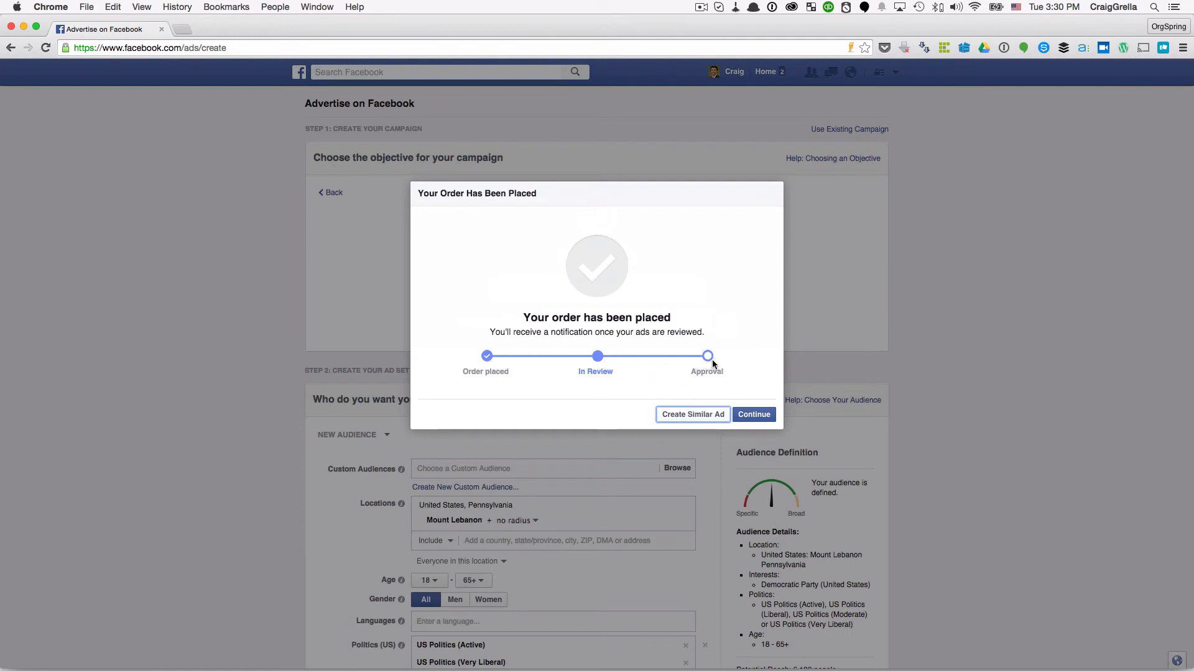
click(752, 419)
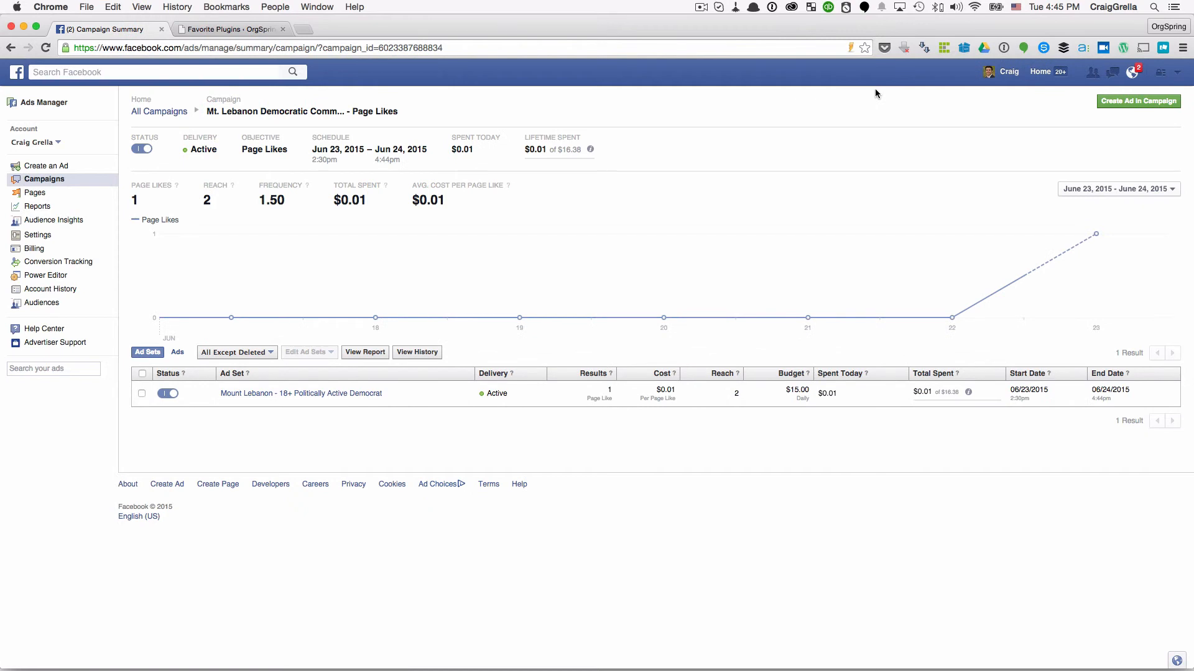
Check the notifications for the ad's review status and examine the daily Page Likes on the campaign's chart.
click(1131, 74)
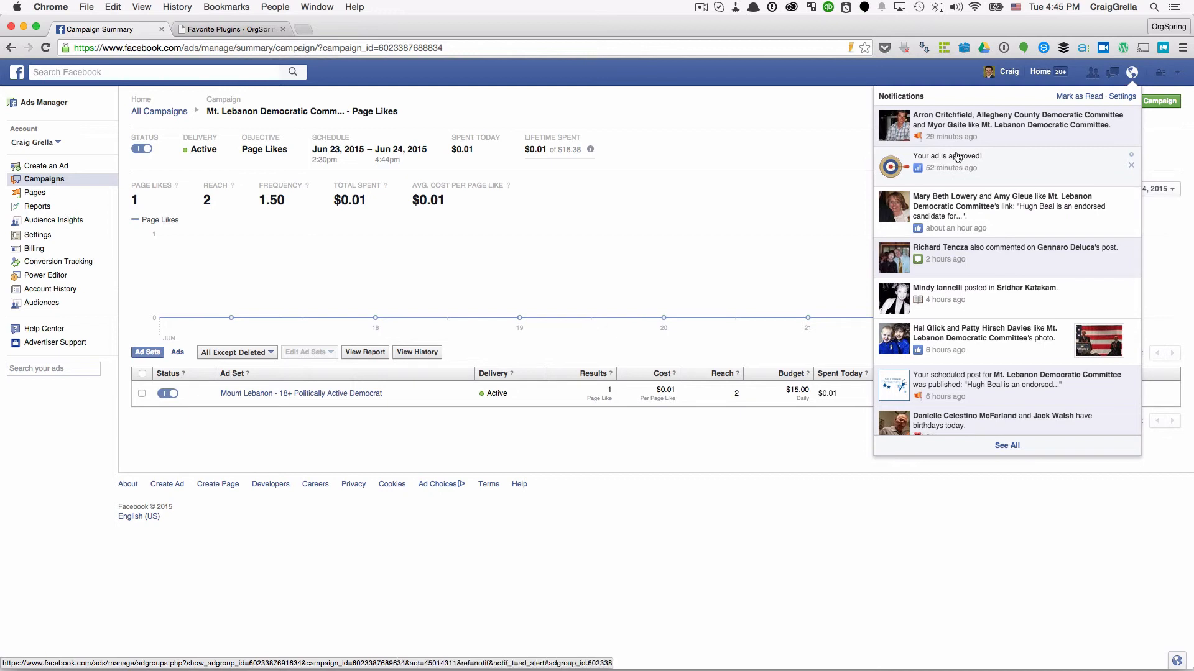
click(801, 189)
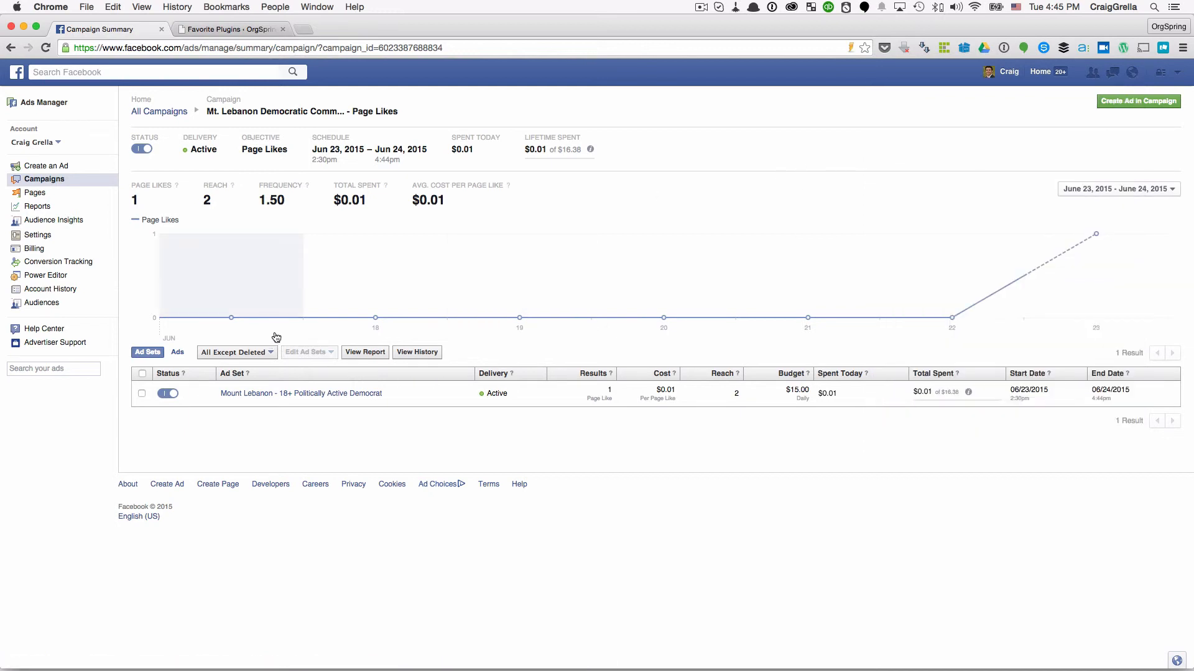
mouse_move(952, 321)
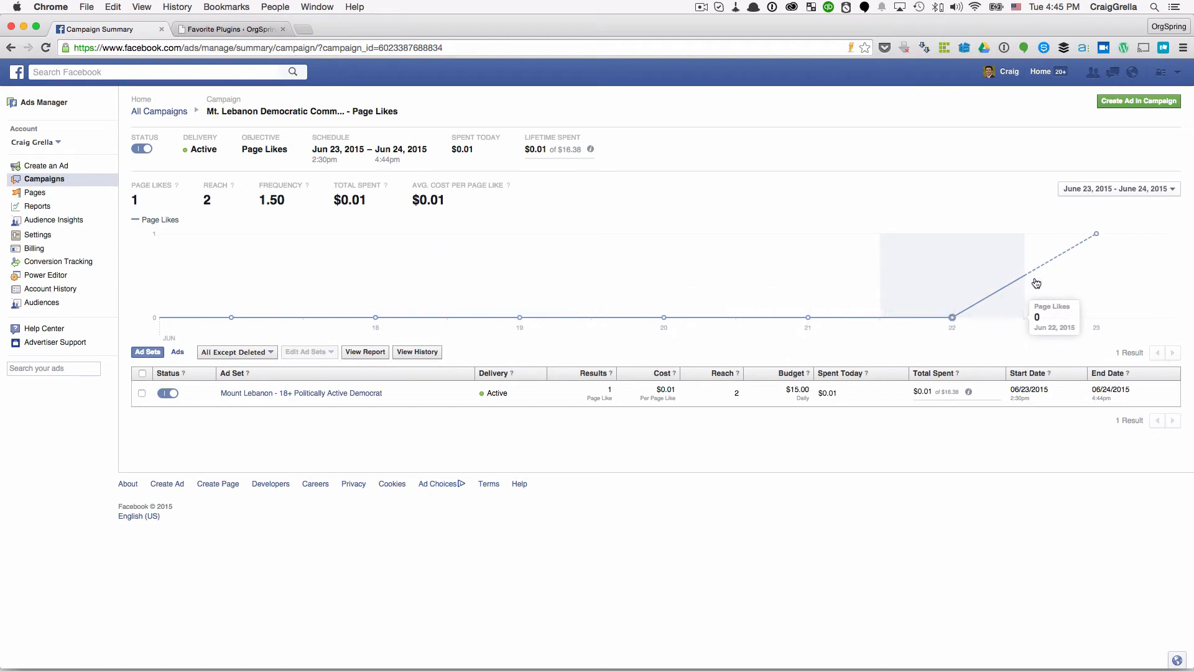
mouse_move(1096, 236)
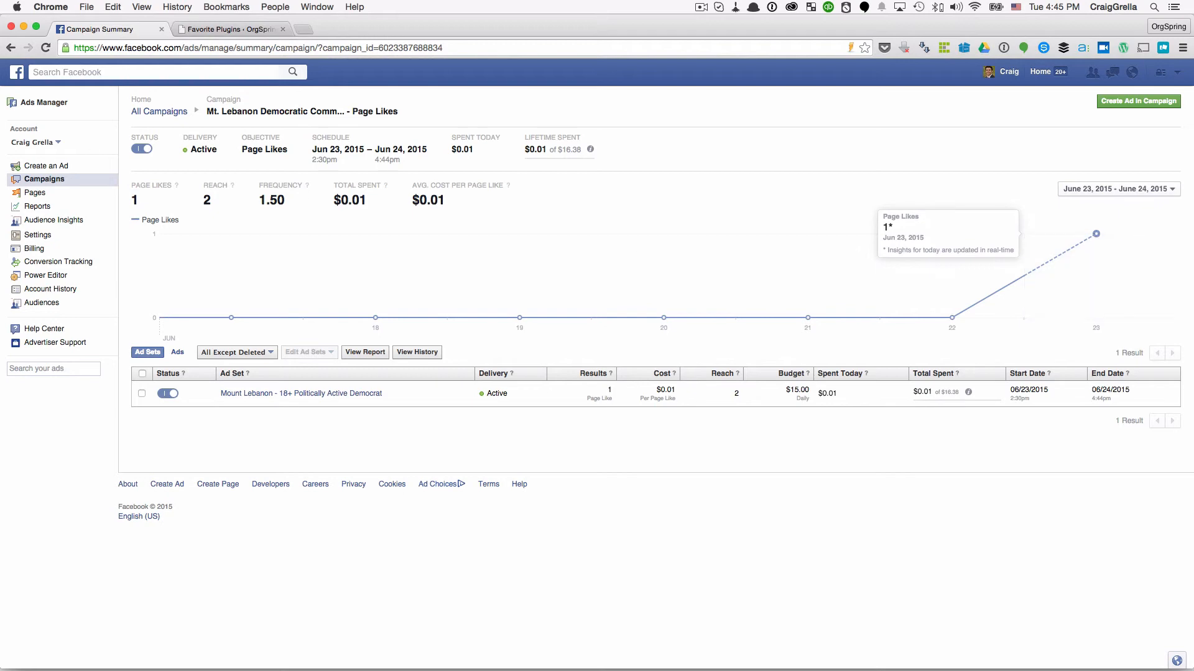
Look over all campaigns, and reopen the Mt. Lebanon Page Likes campaign to inspect the June 23 point on its chart.
click(53, 182)
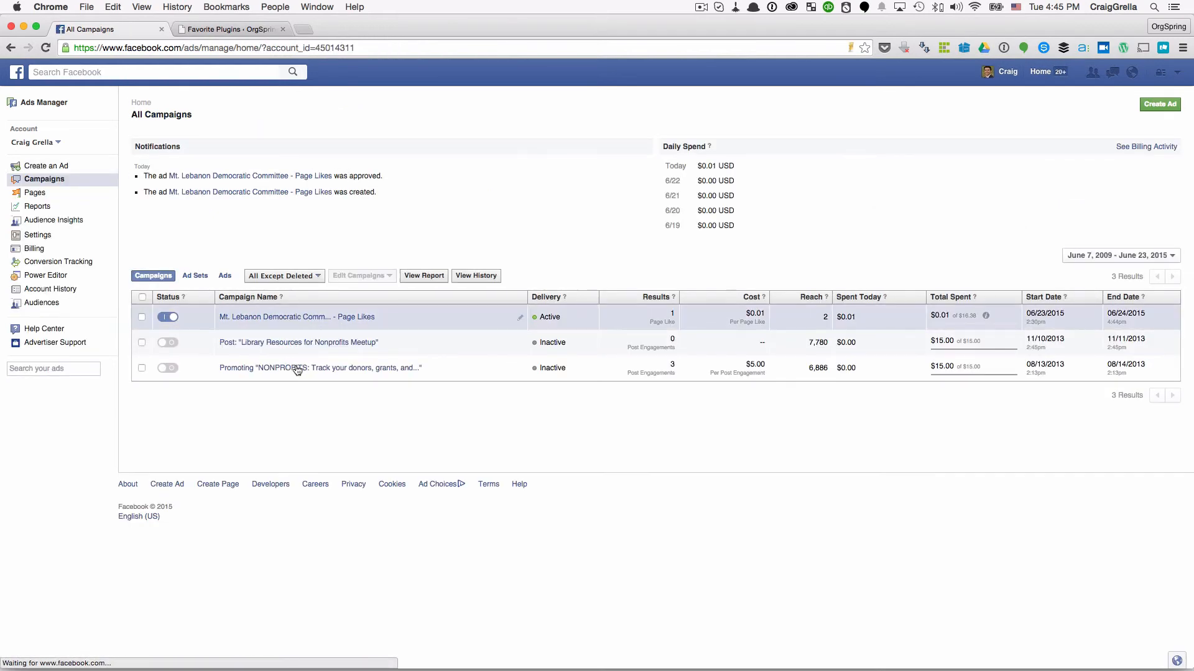
click(278, 318)
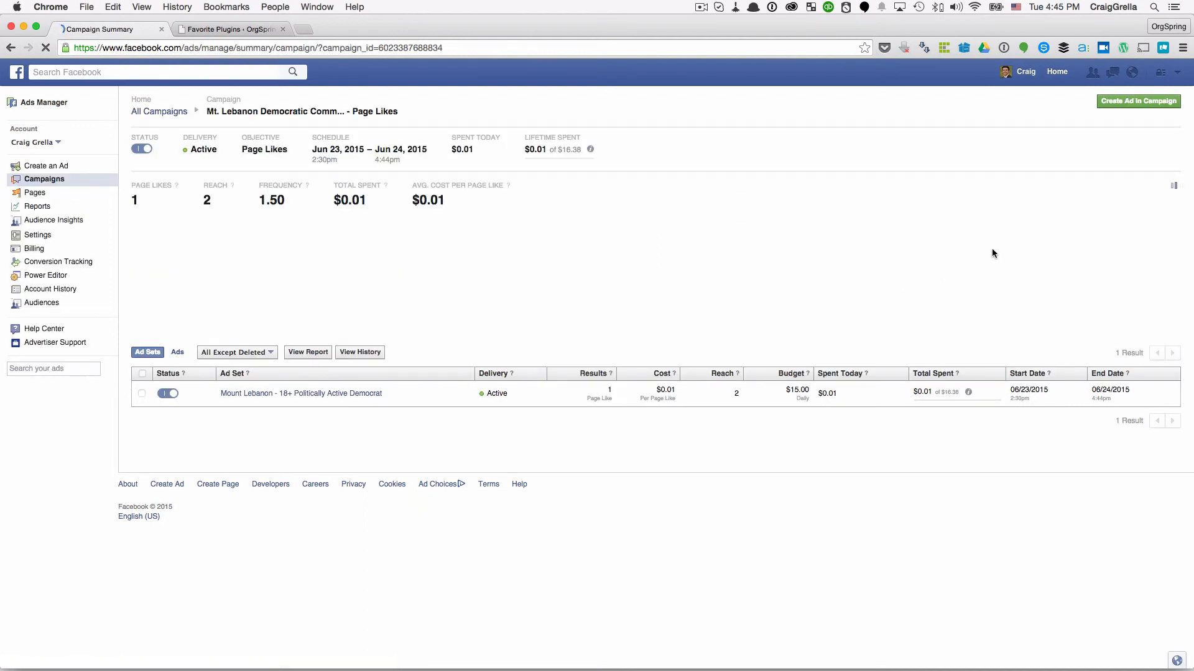
mouse_move(1072, 240)
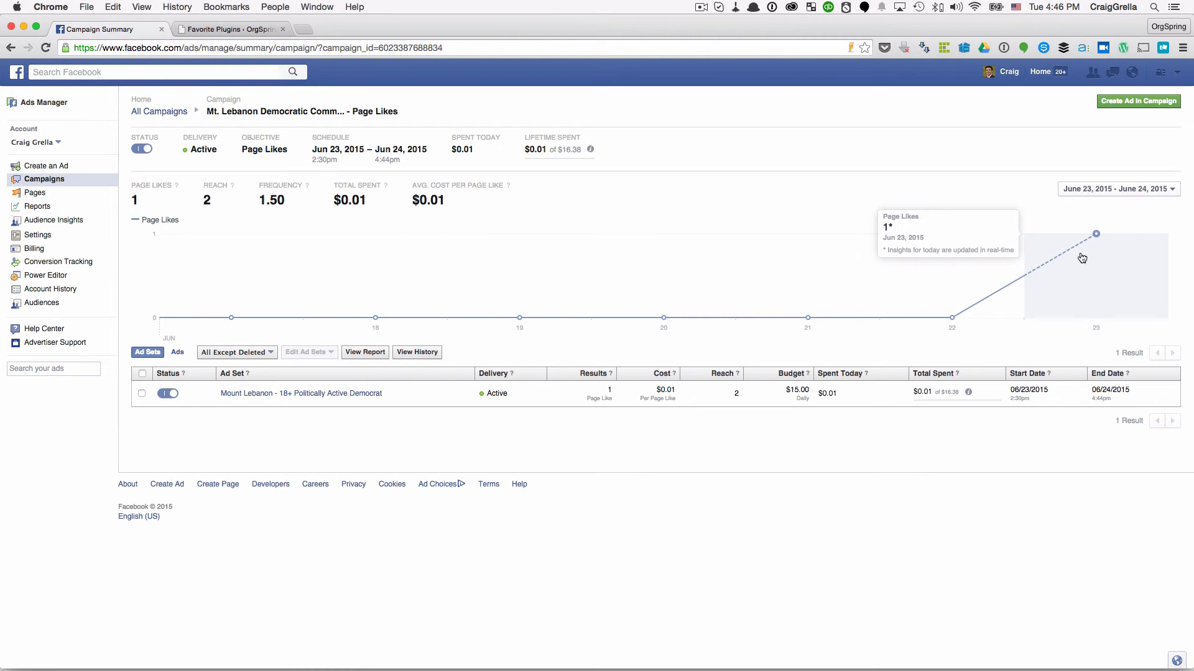
Examine the Page's Likes statistics by way of its new-likes notification, and return to the campaign summary.
click(1131, 74)
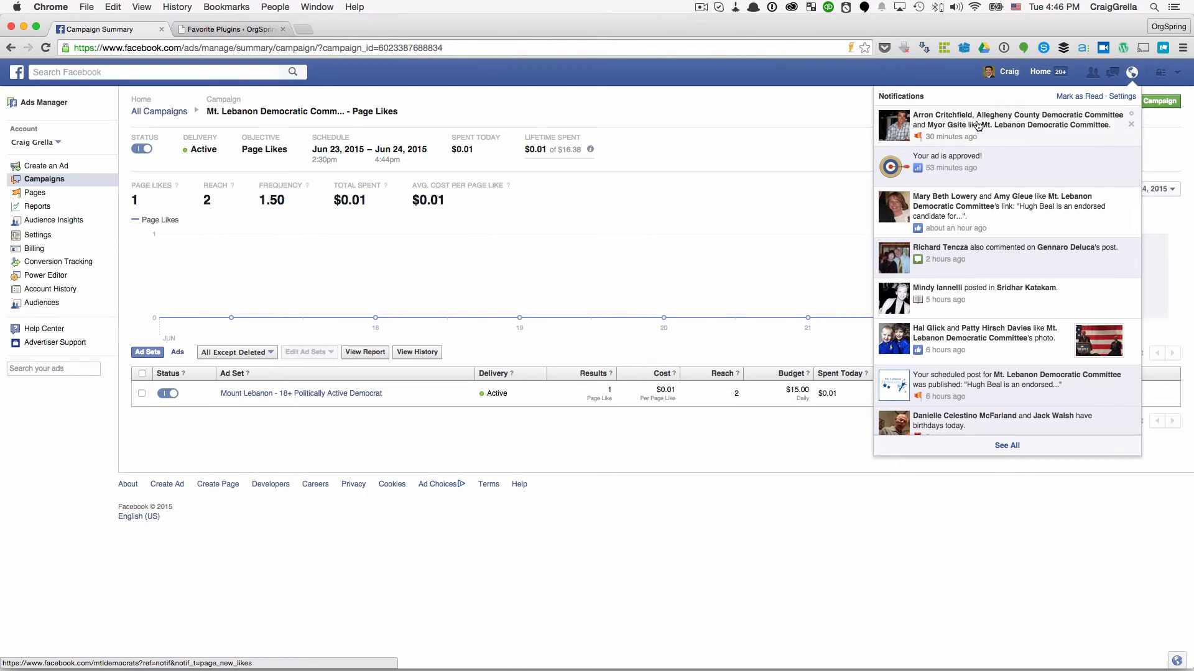
click(950, 120)
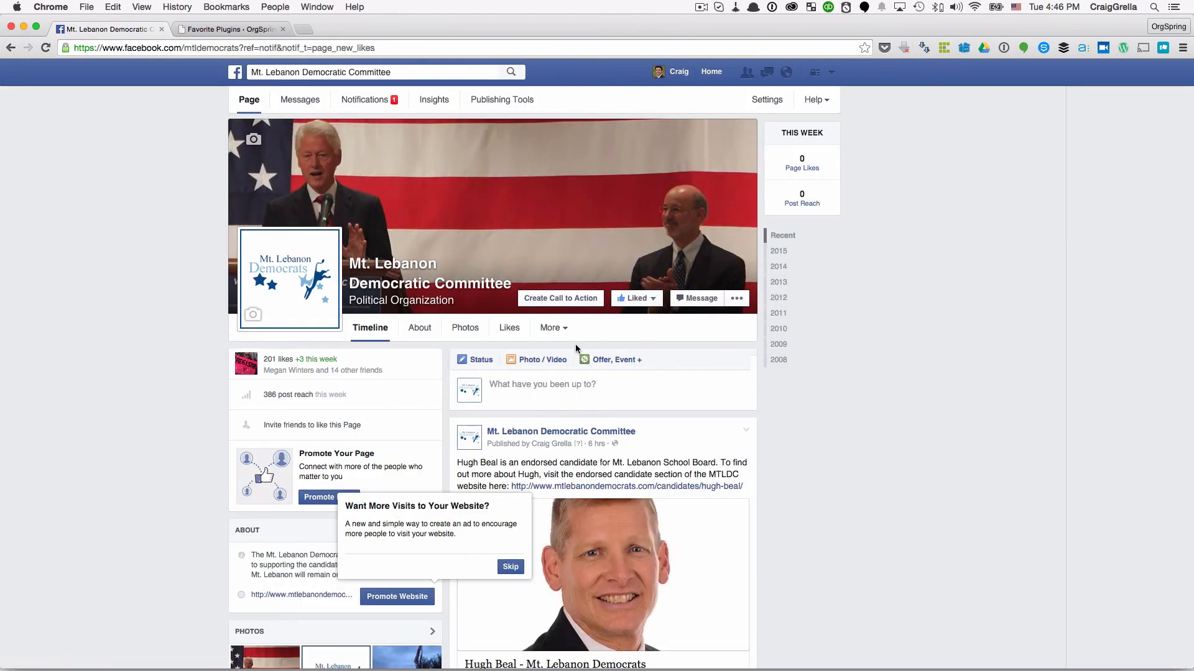
click(508, 328)
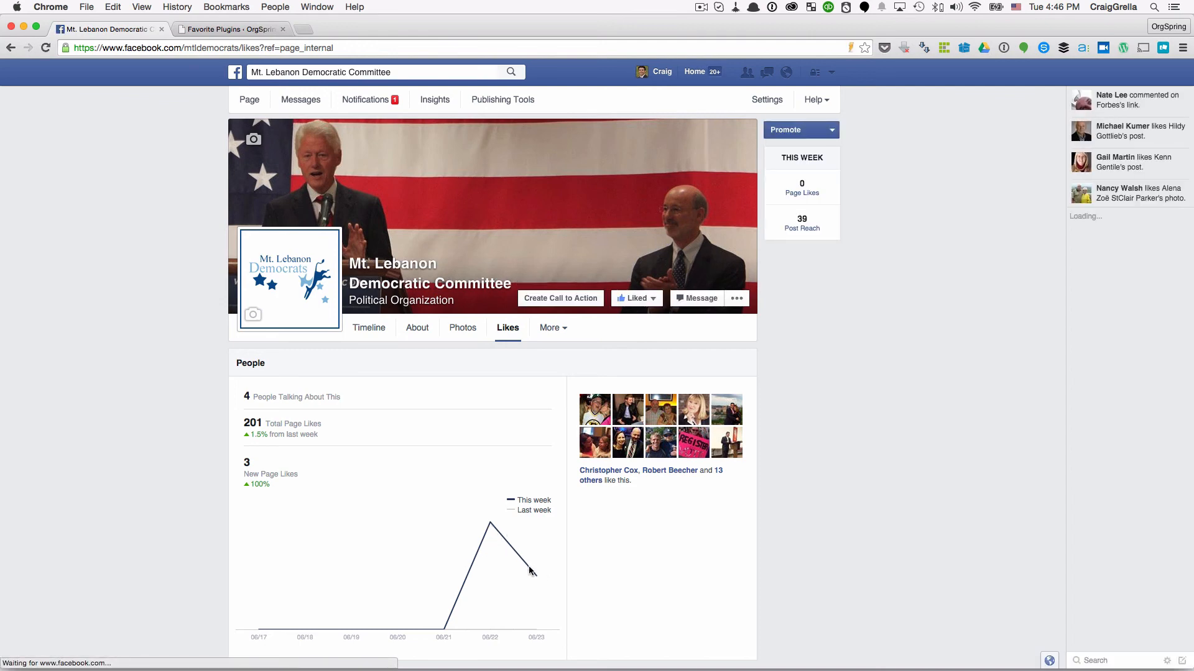
click(11, 48)
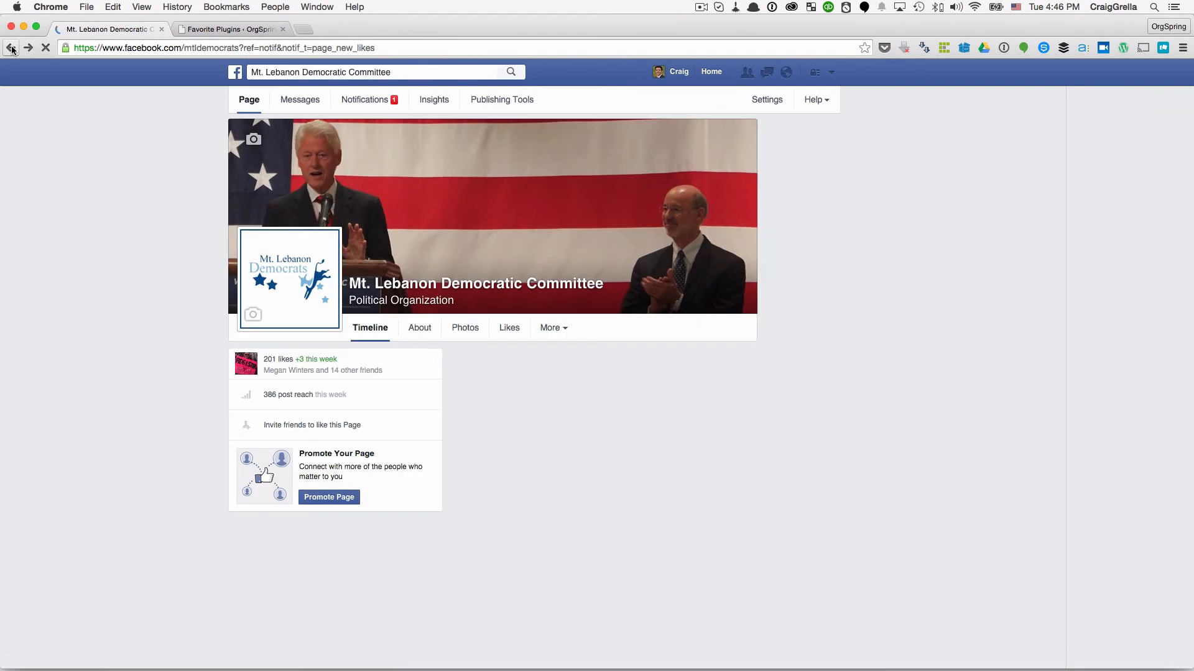
click(12, 48)
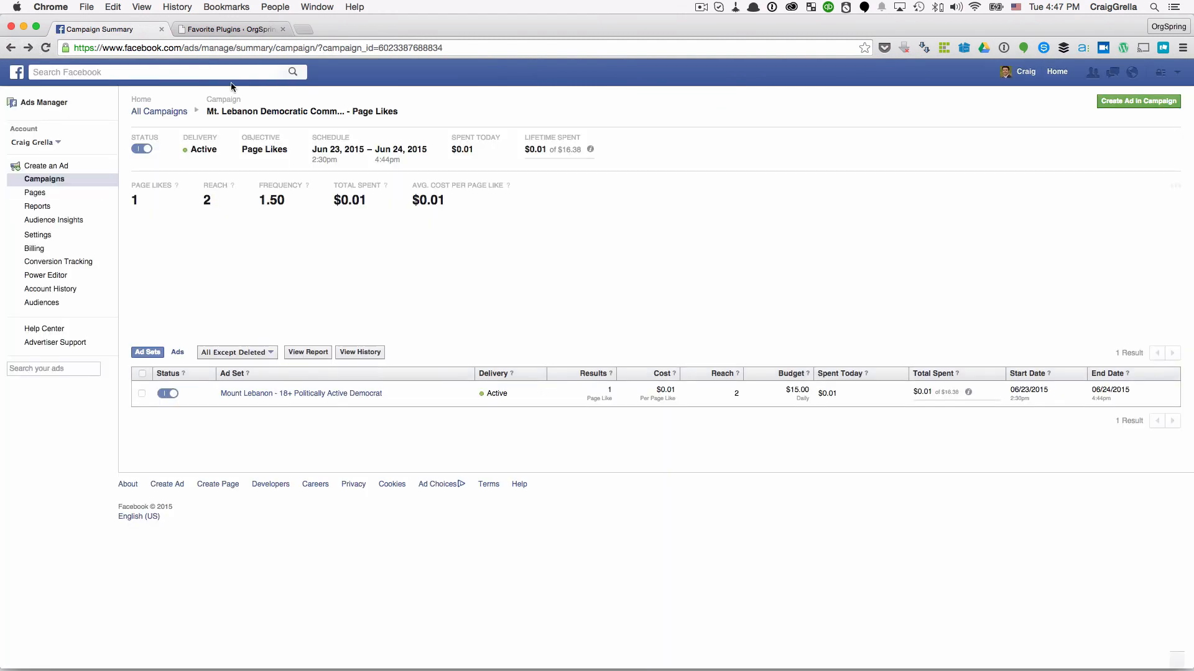